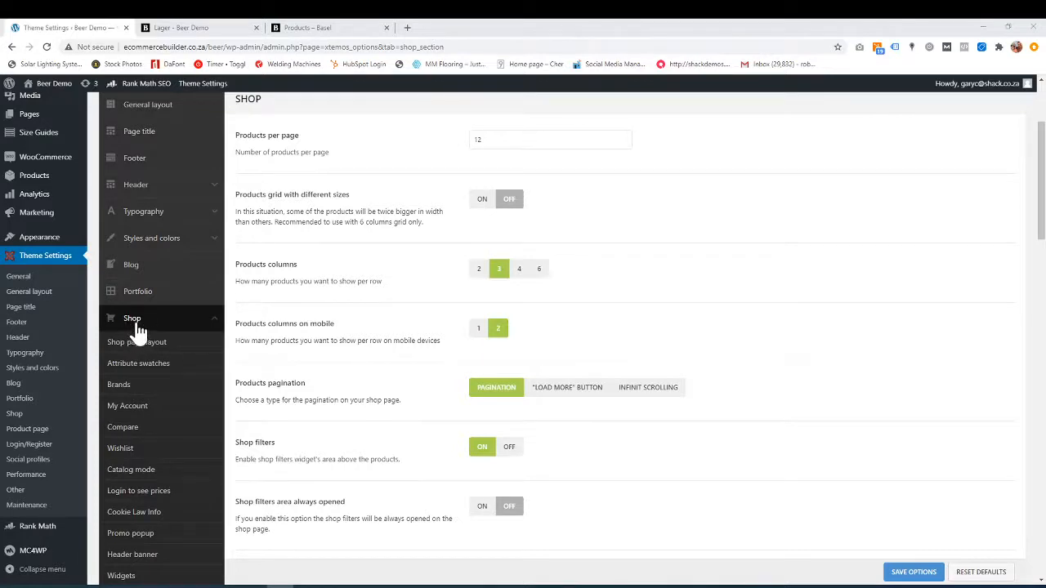
Switch to the Basel demo store and open its Alternative shop style page.
scroll(341, 467, up, 2)
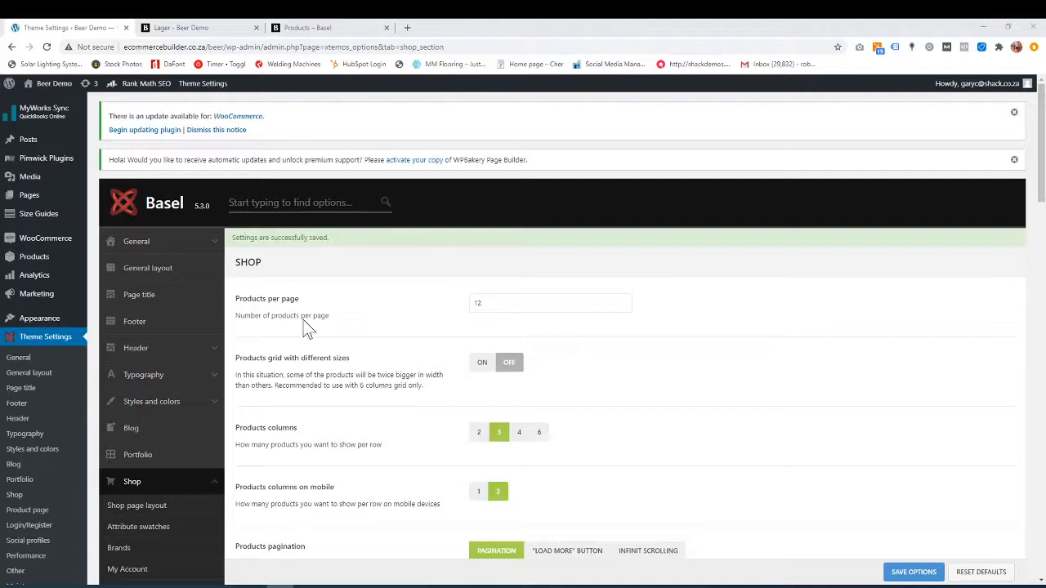
click(303, 31)
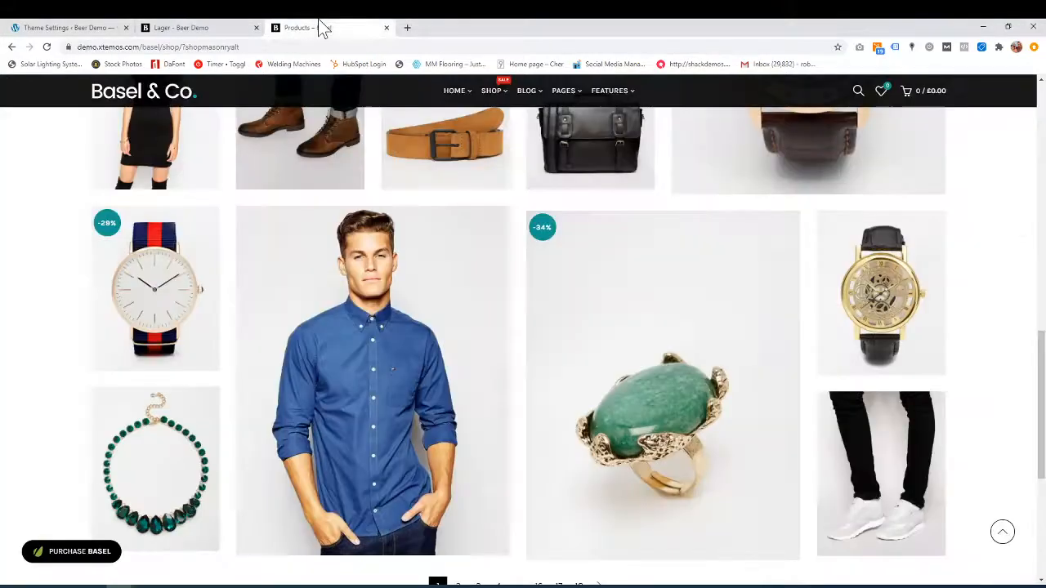
click(94, 31)
click(326, 28)
scroll(338, 420, up, 10)
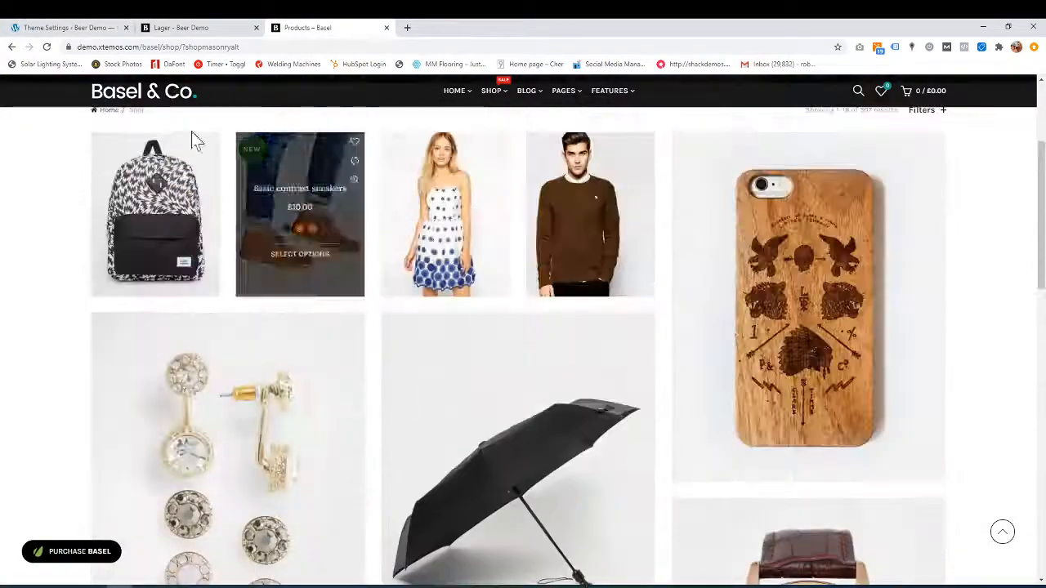
mouse_move(493, 100)
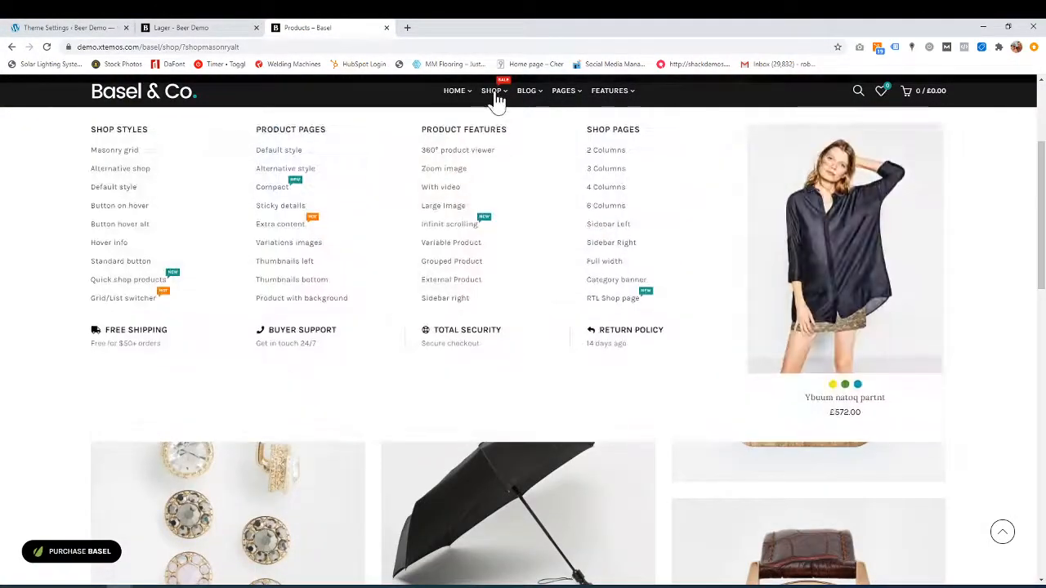
click(132, 173)
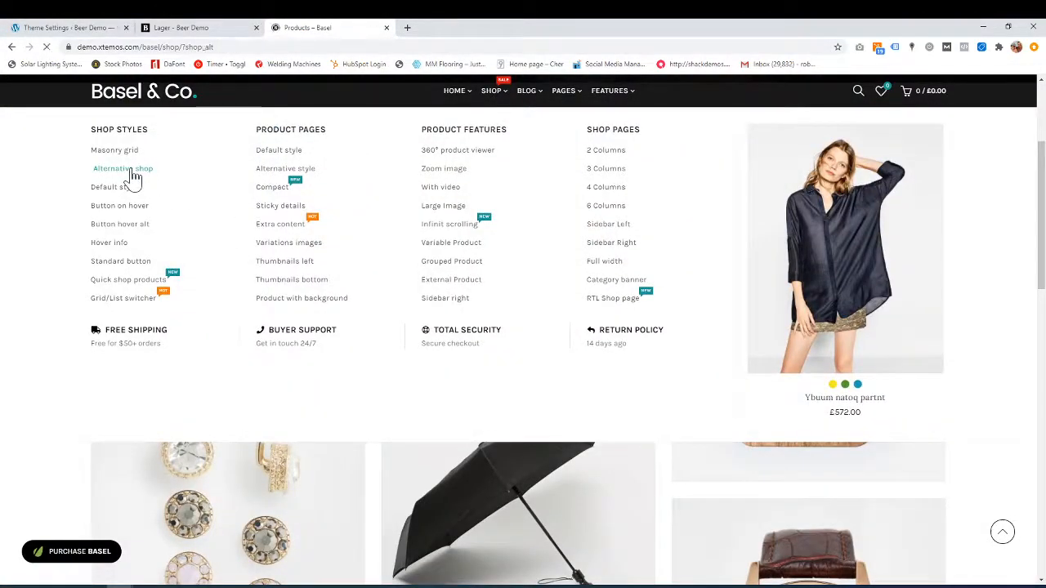
Examine how many products the Alternative shop page lists and the page numbering beneath them.
scroll(408, 327, down, 2)
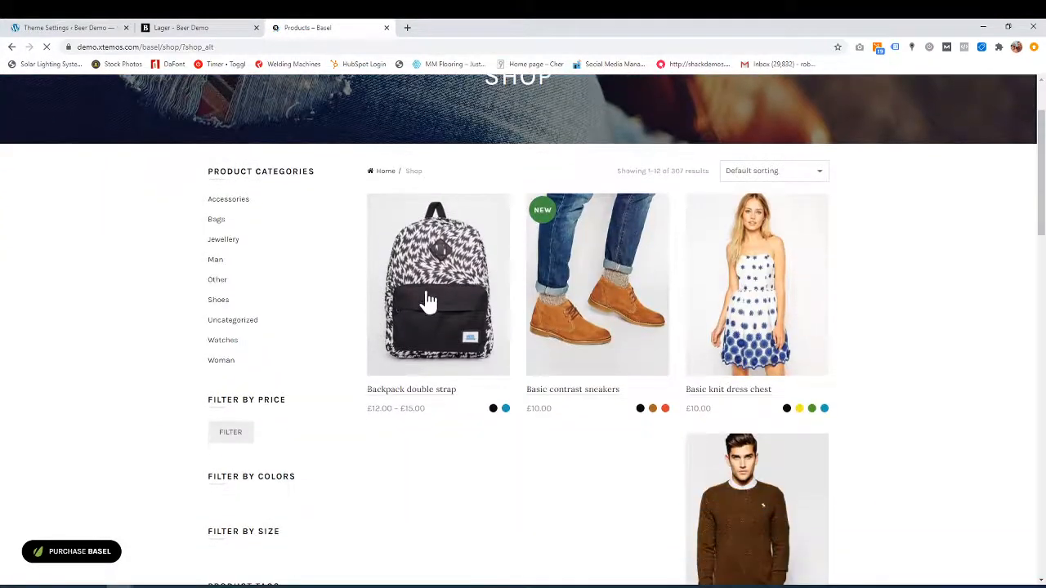
scroll(425, 303, down, 8)
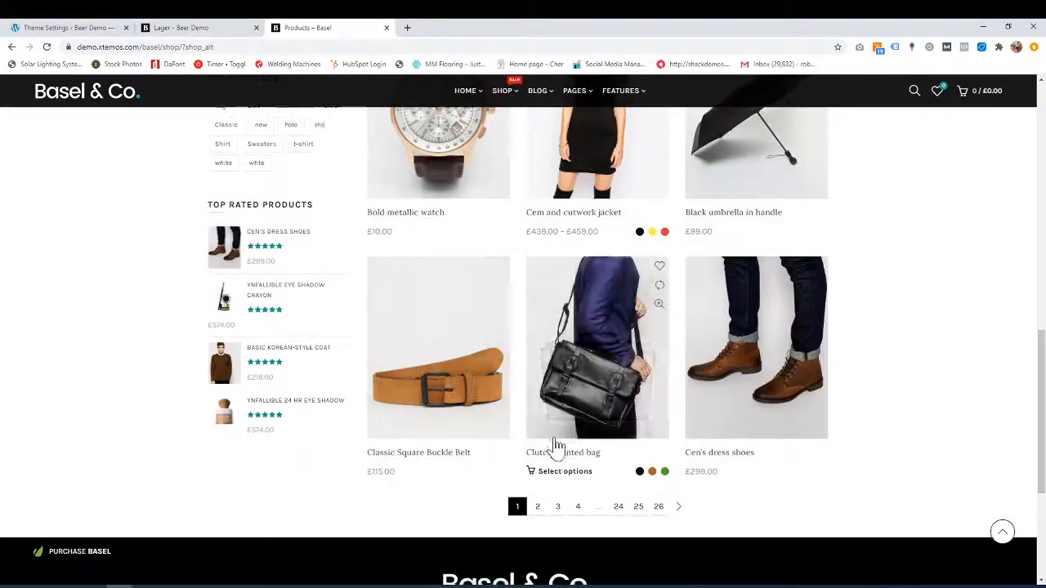
scroll(547, 466, down, 1)
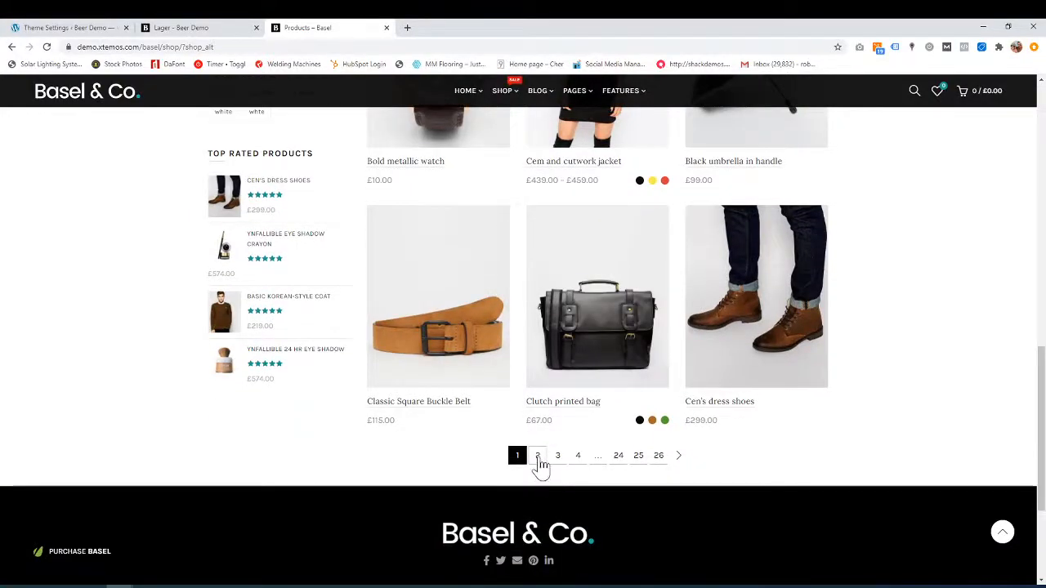
scroll(539, 462, up, 8)
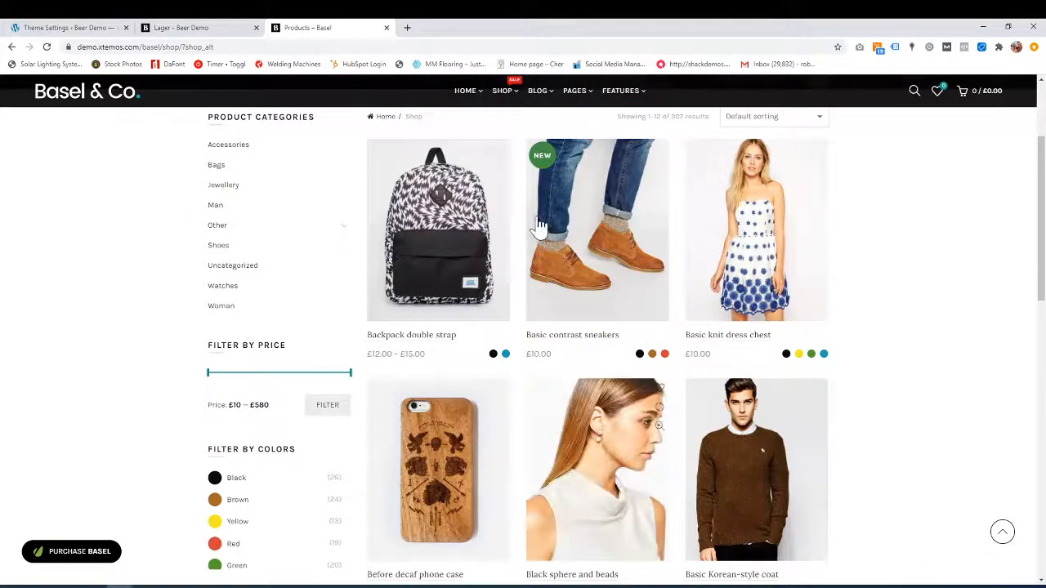
scroll(847, 351, down, 6)
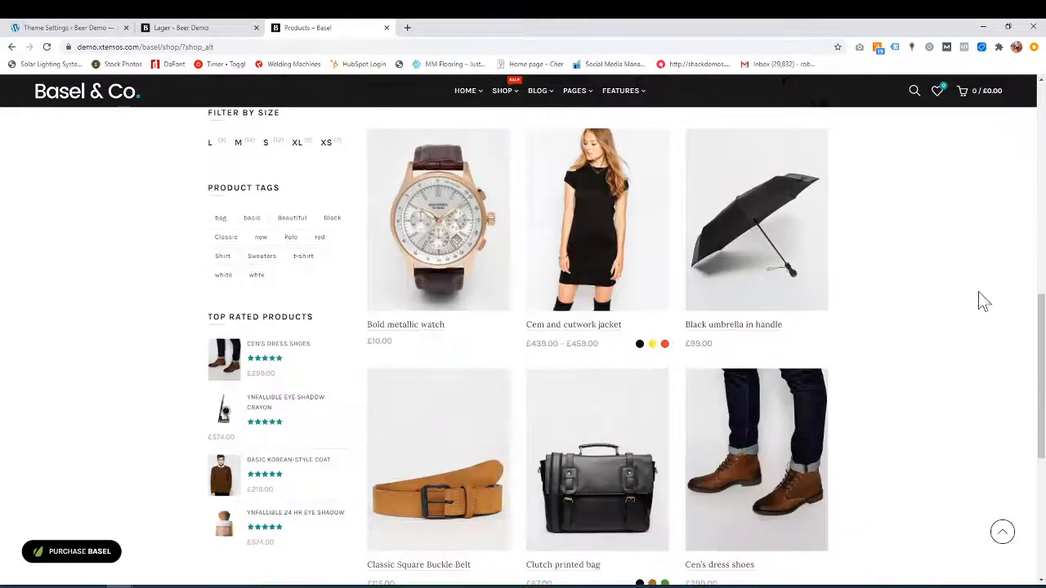
scroll(507, 487, down, 2)
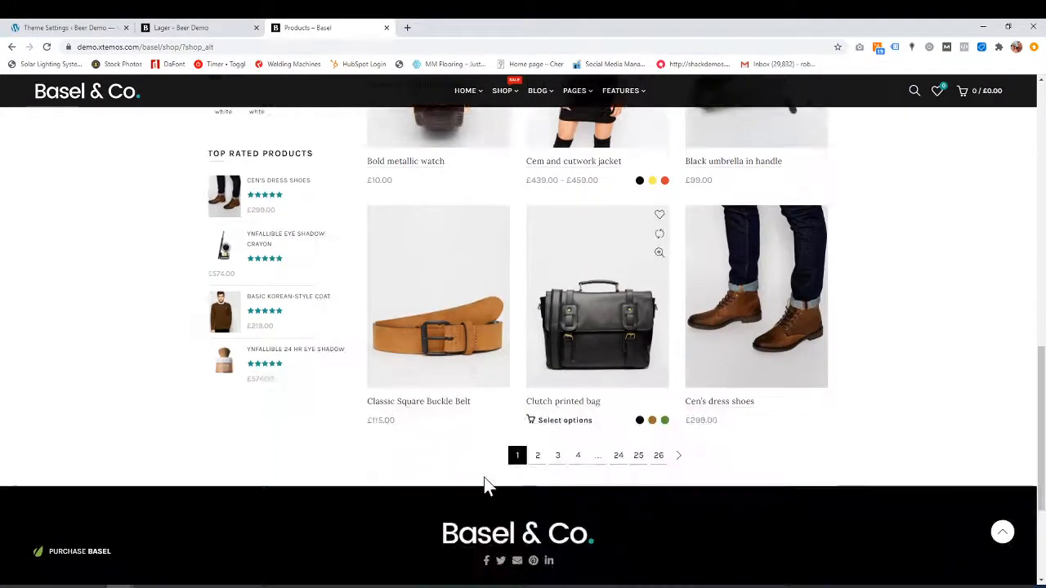
Return to the theme's Shop settings and review the products per page, grid size and column options.
click(82, 29)
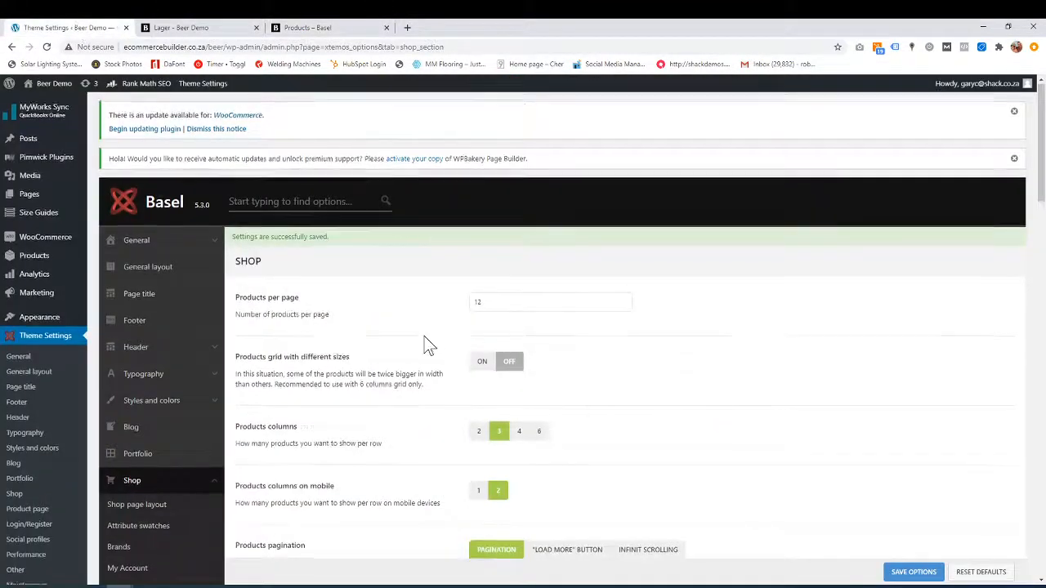
scroll(428, 346, down, 1)
scroll(346, 359, down, 2)
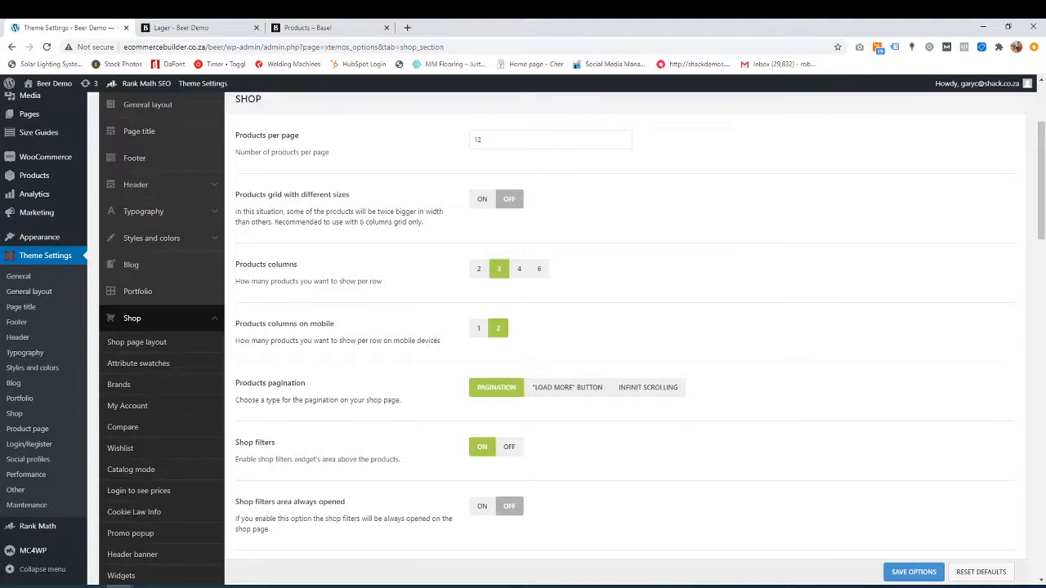
drag(425, 340, 287, 344)
click(388, 341)
drag(350, 341, 483, 341)
click(482, 343)
scroll(286, 382, down, 1)
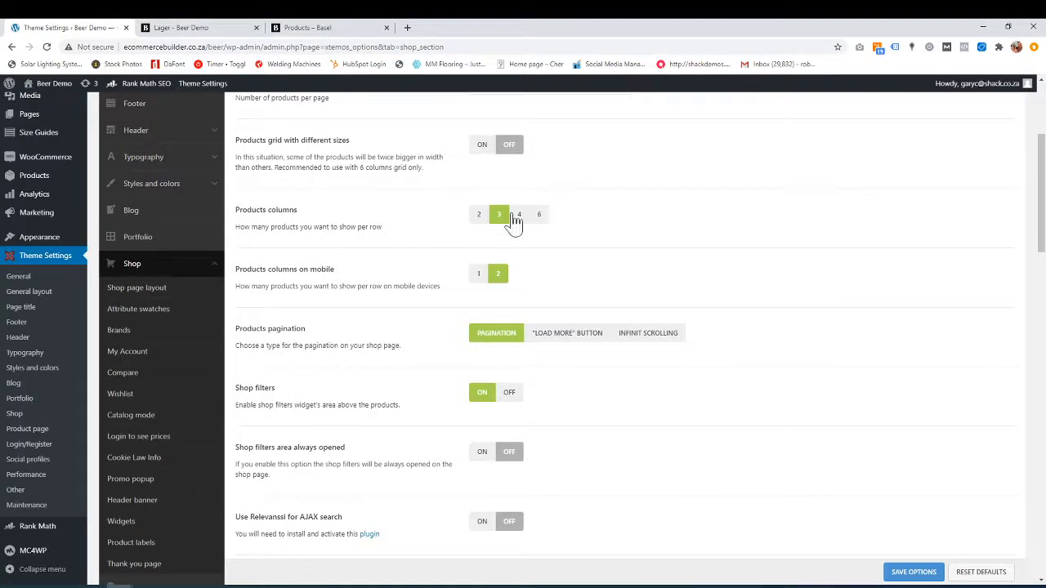
Compare the number of products per row in the Basel demo shop with the Products columns setting.
click(321, 30)
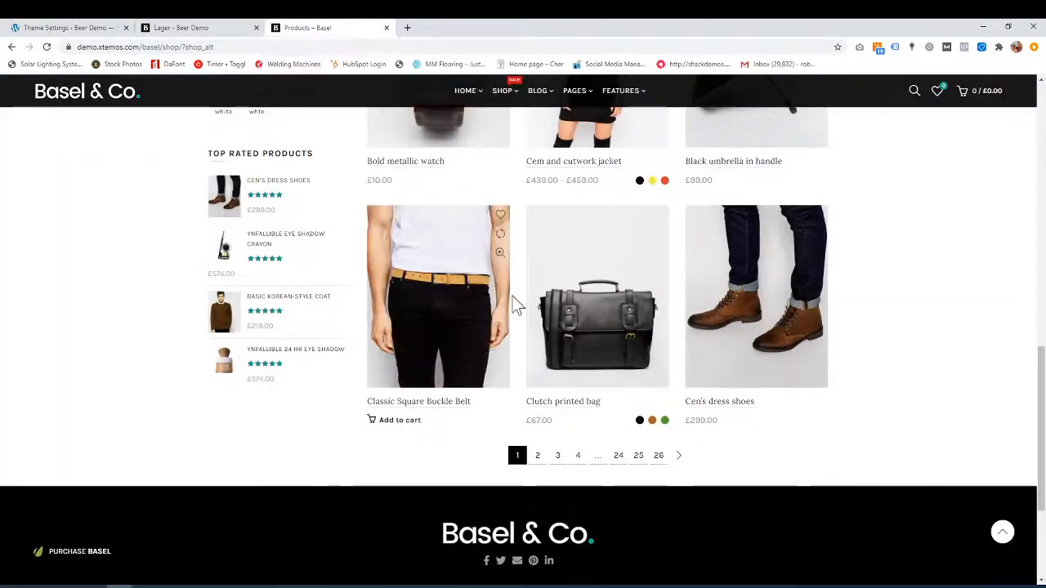
click(82, 28)
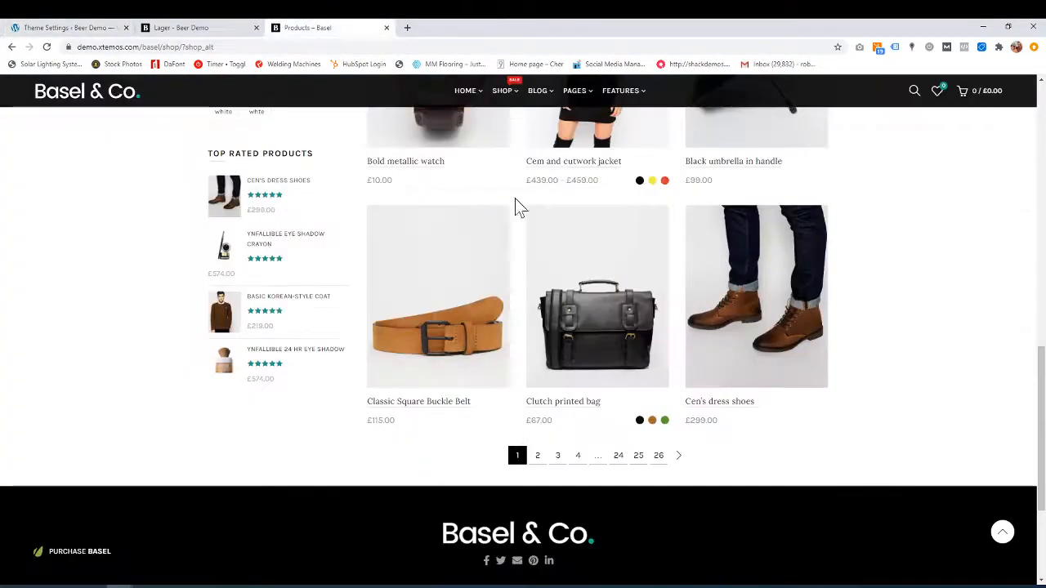
click(306, 28)
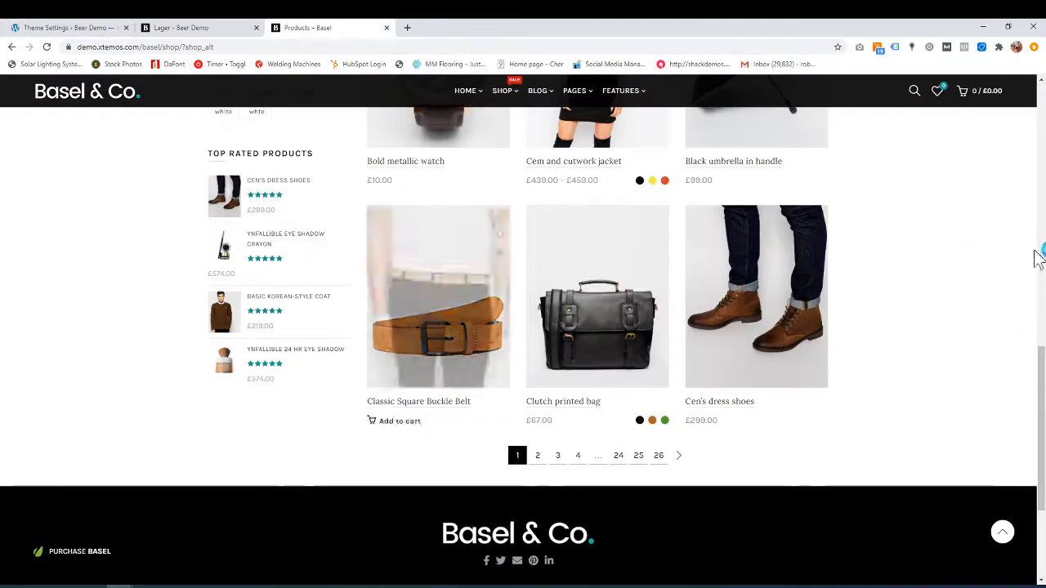
click(86, 28)
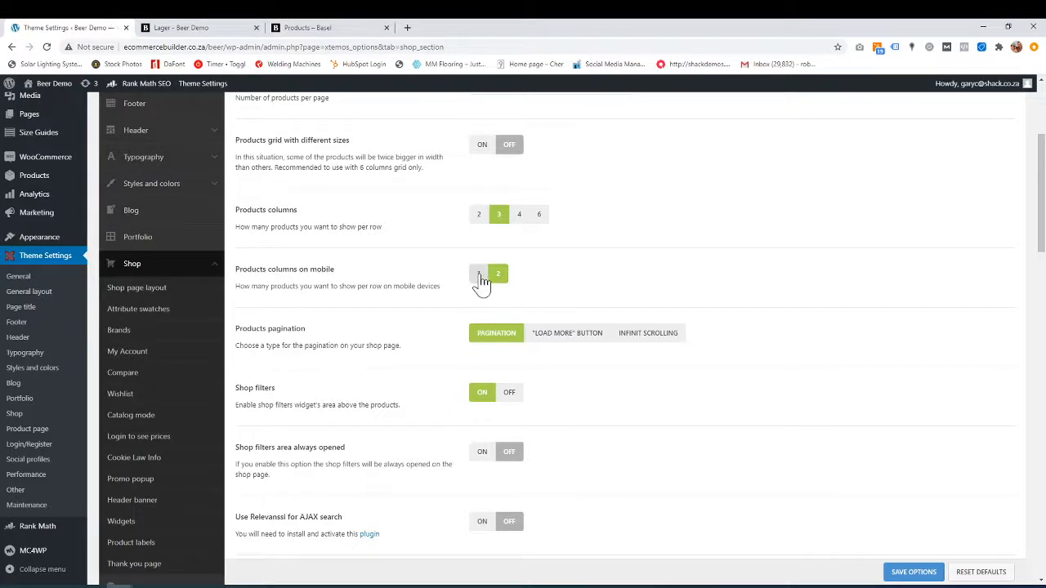
Check the Lager category page's product columns at mobile width, restore the full-size window and return to the theme settings.
click(217, 27)
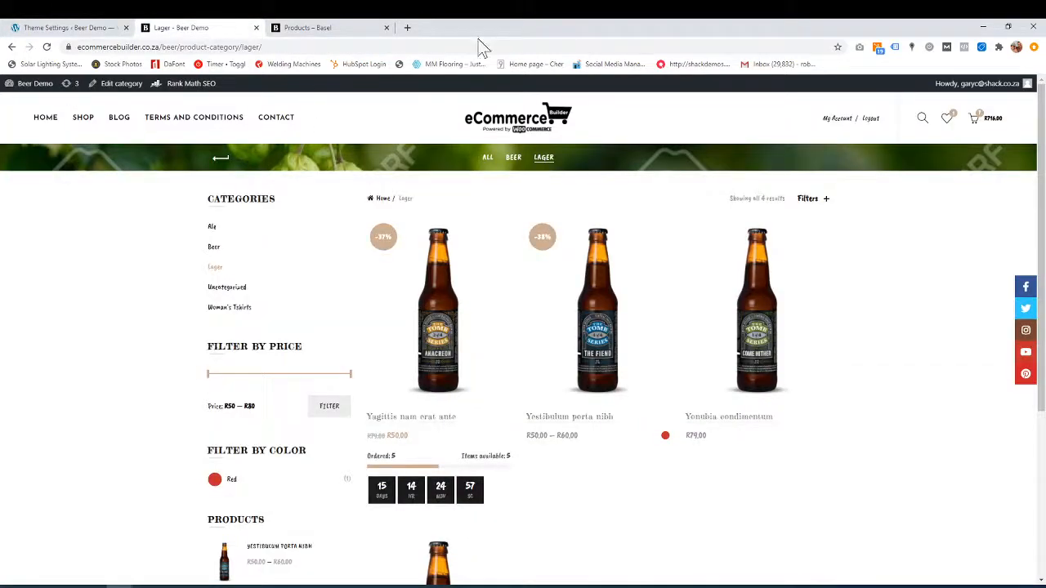
click(1007, 27)
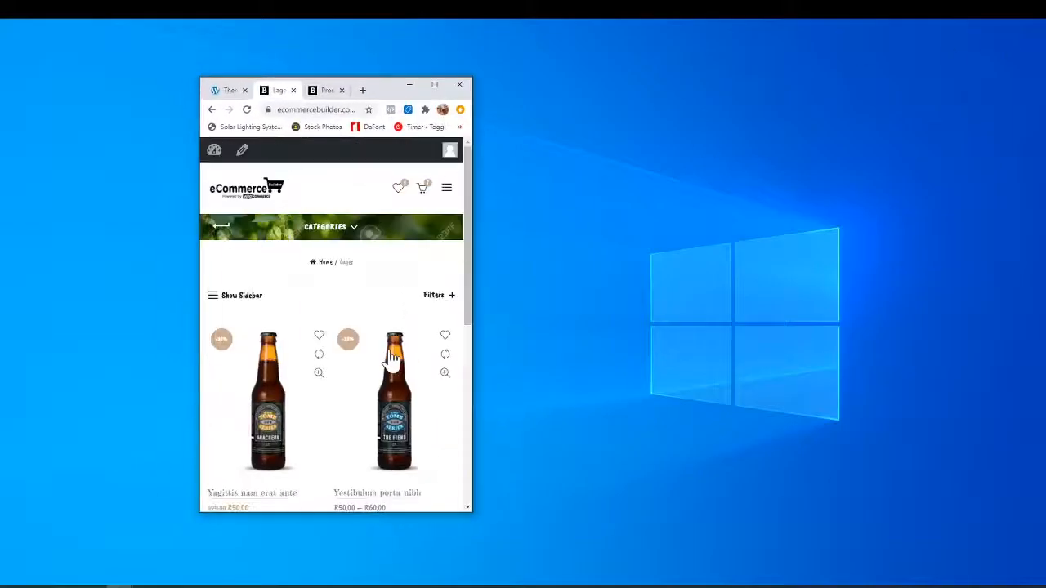
scroll(323, 359, down, 1)
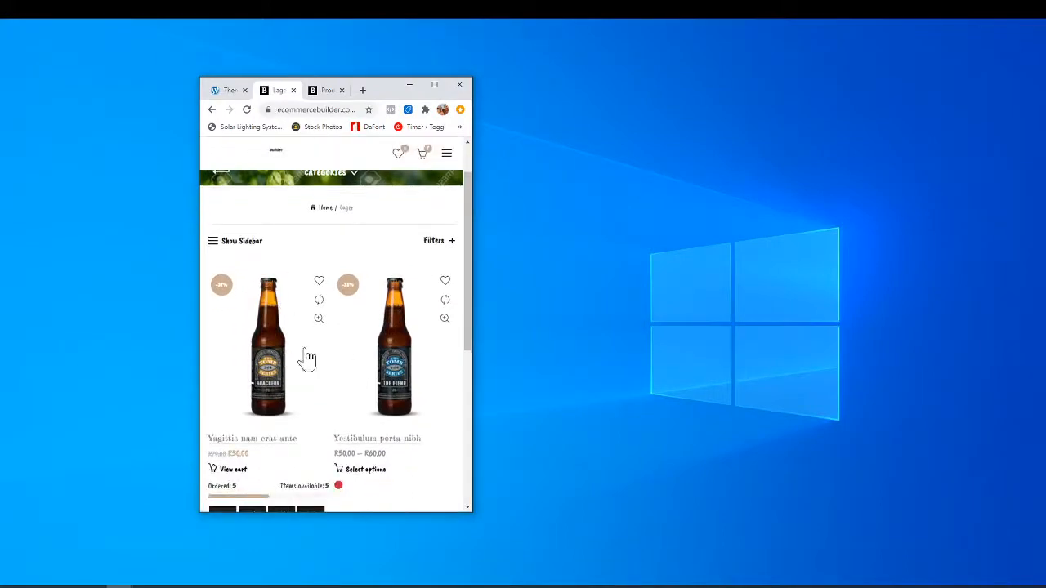
click(435, 86)
click(49, 27)
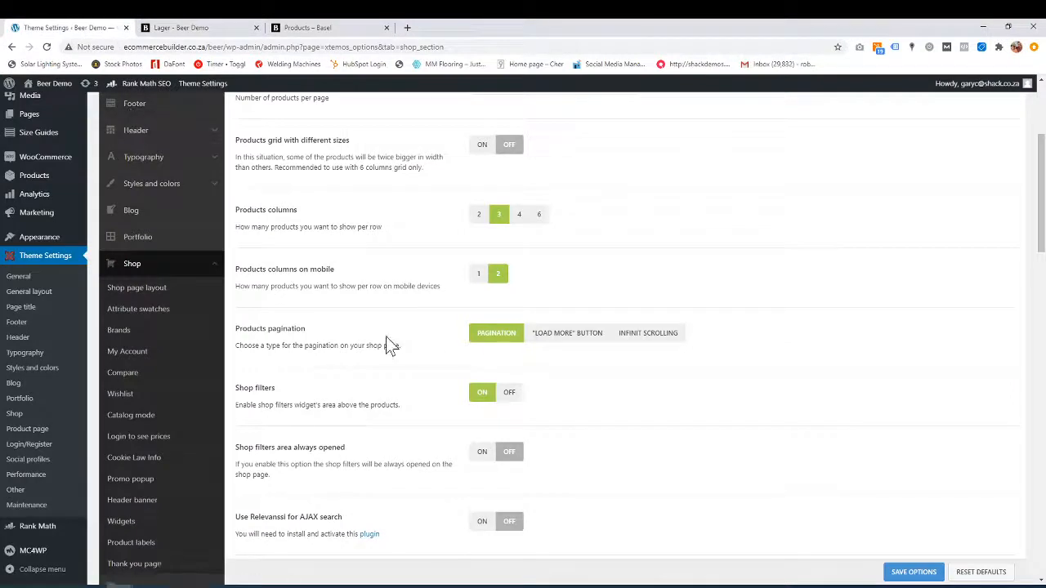
Review the Products pagination options and examine the numbered page links in the Basel demo shop.
scroll(390, 345, down, 1)
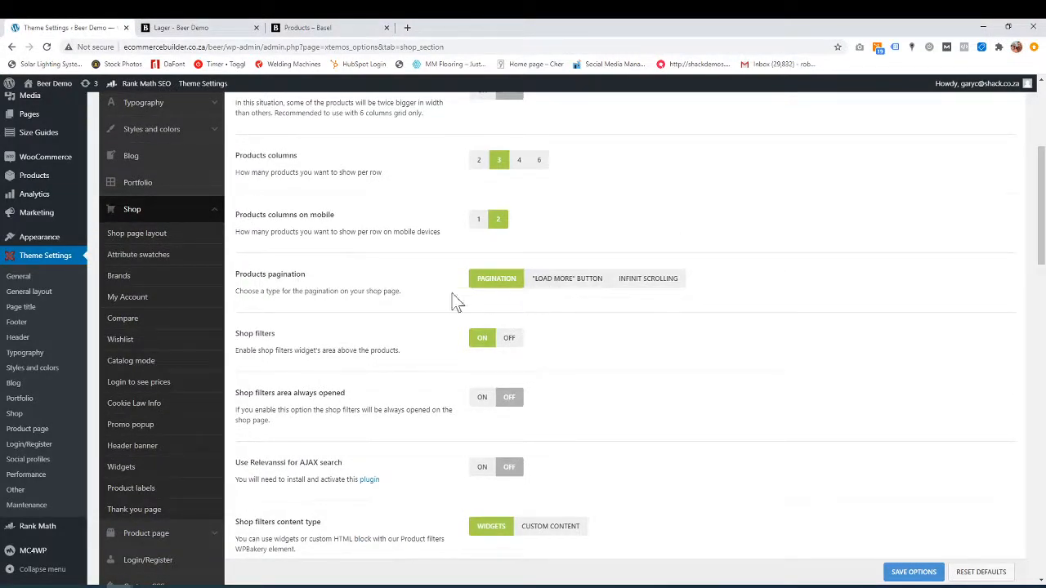
scroll(524, 226, up, 1)
scroll(524, 226, up, 3)
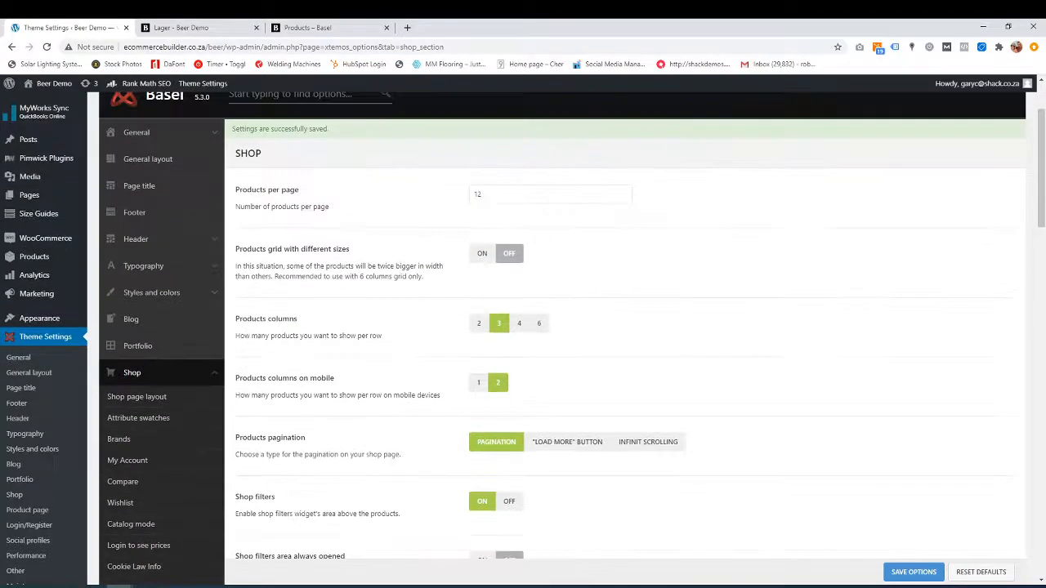
scroll(477, 250, down, 2)
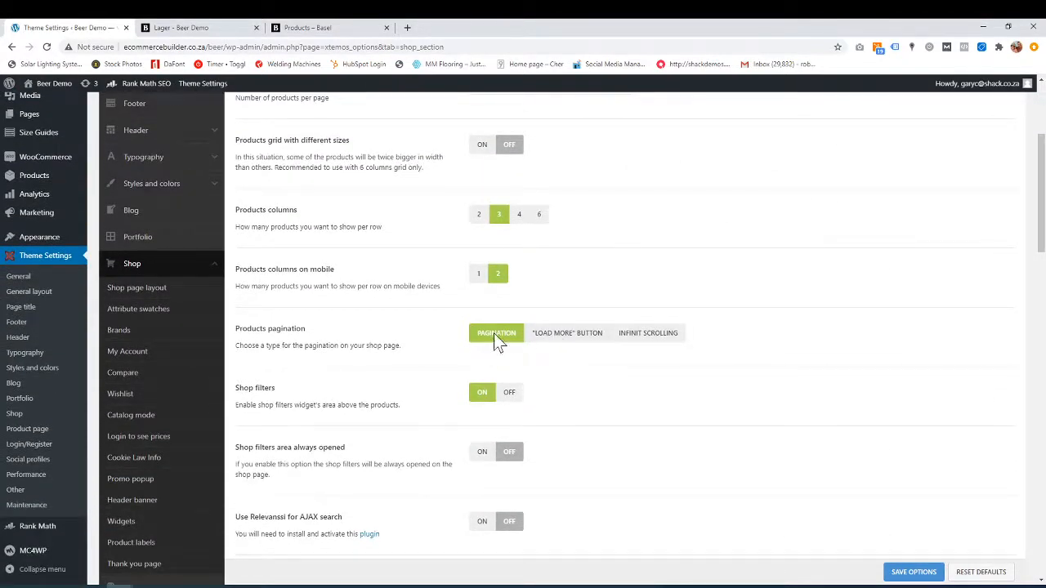
click(315, 28)
scroll(465, 269, down, 3)
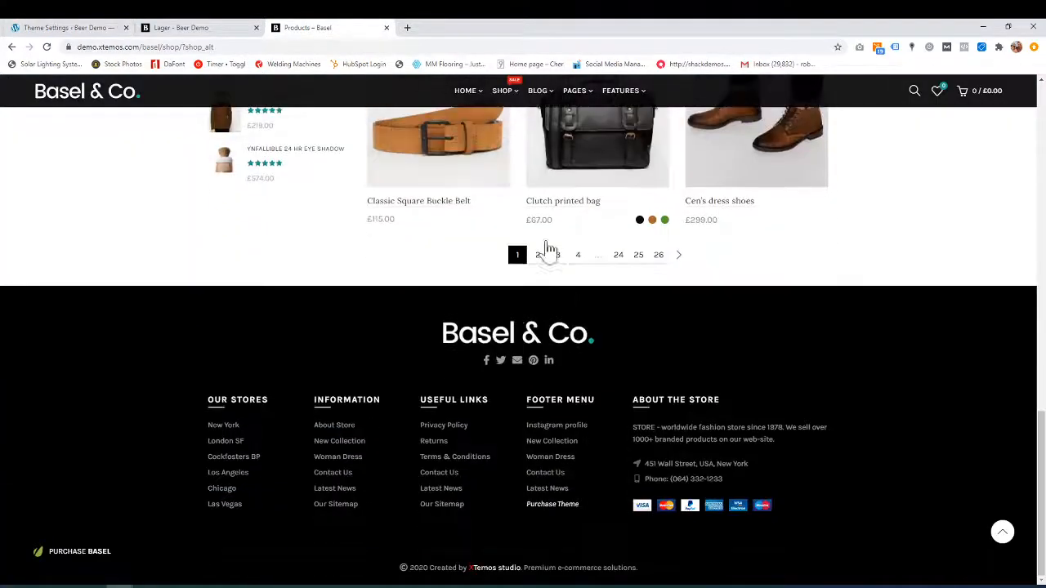
scroll(523, 310, up, 2)
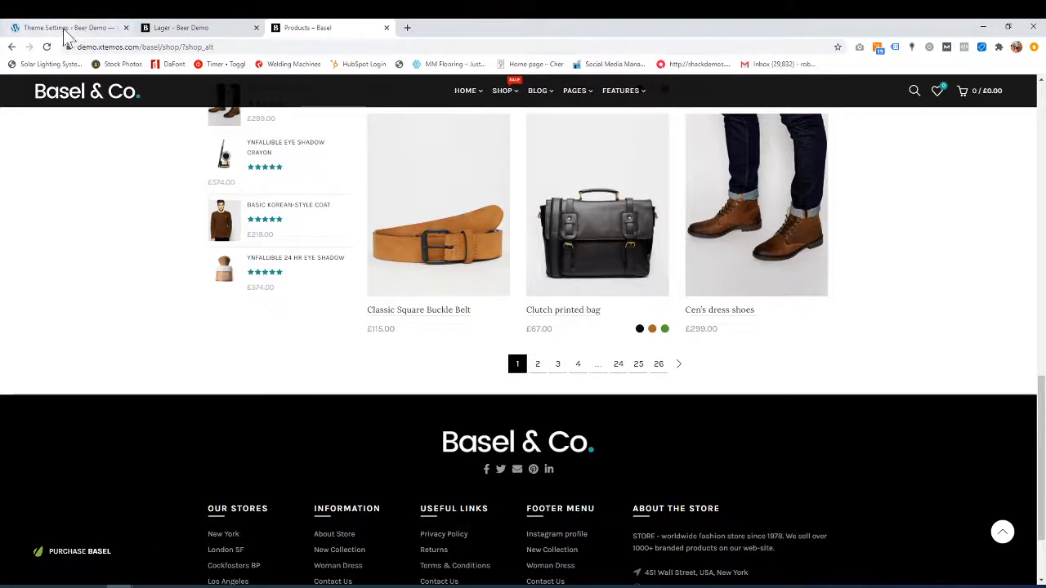
click(184, 28)
click(53, 28)
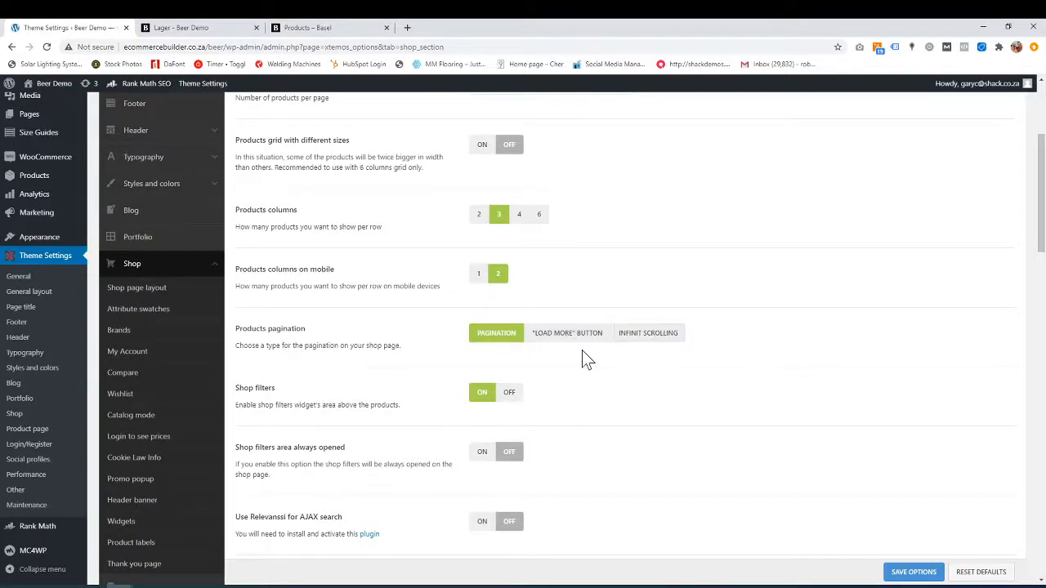
Read the Shop filters setting and expand the filters area on the Lager category page to inspect it.
scroll(380, 438, down, 1)
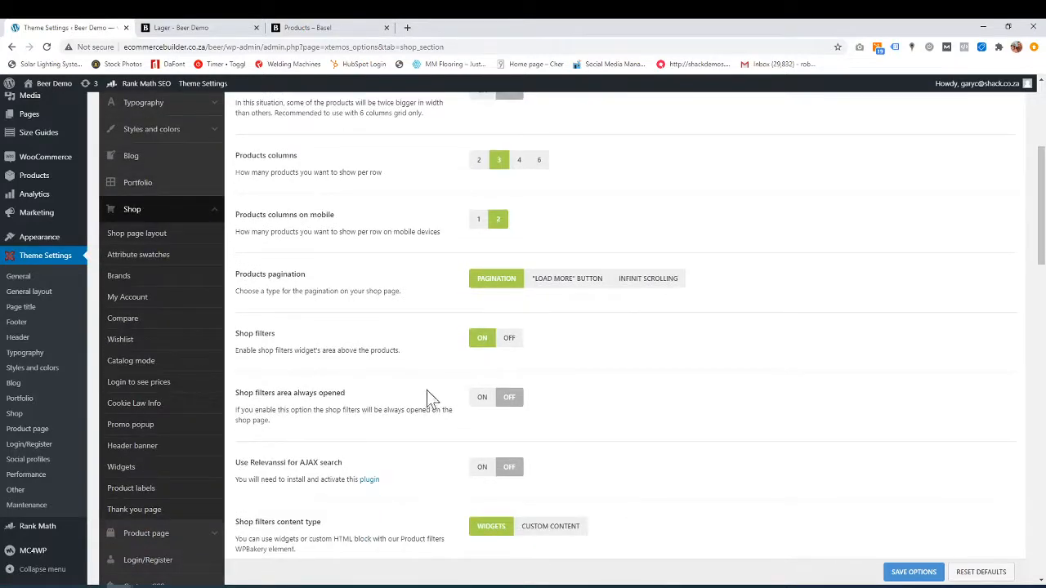
click(202, 34)
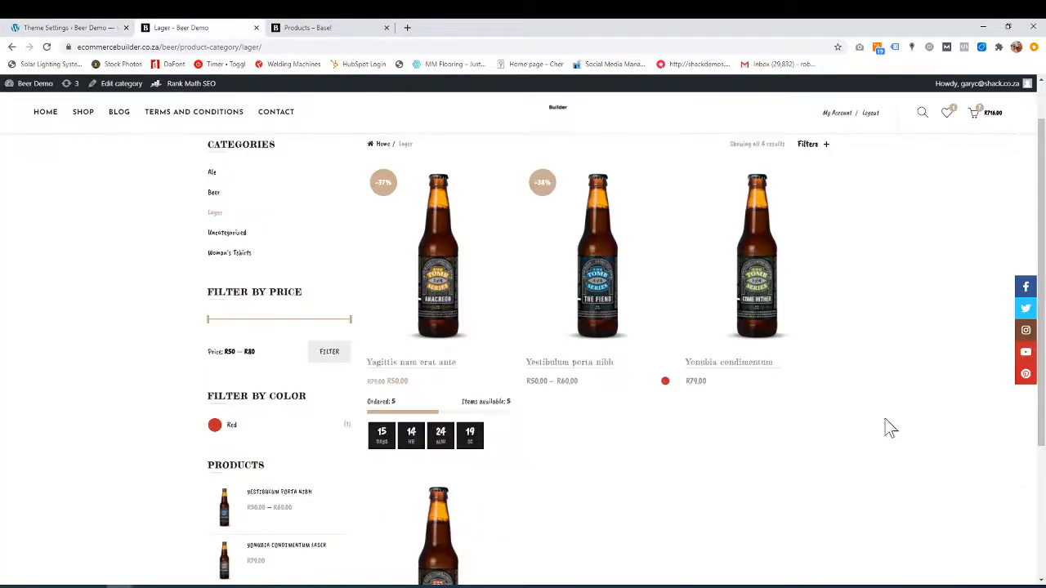
click(814, 206)
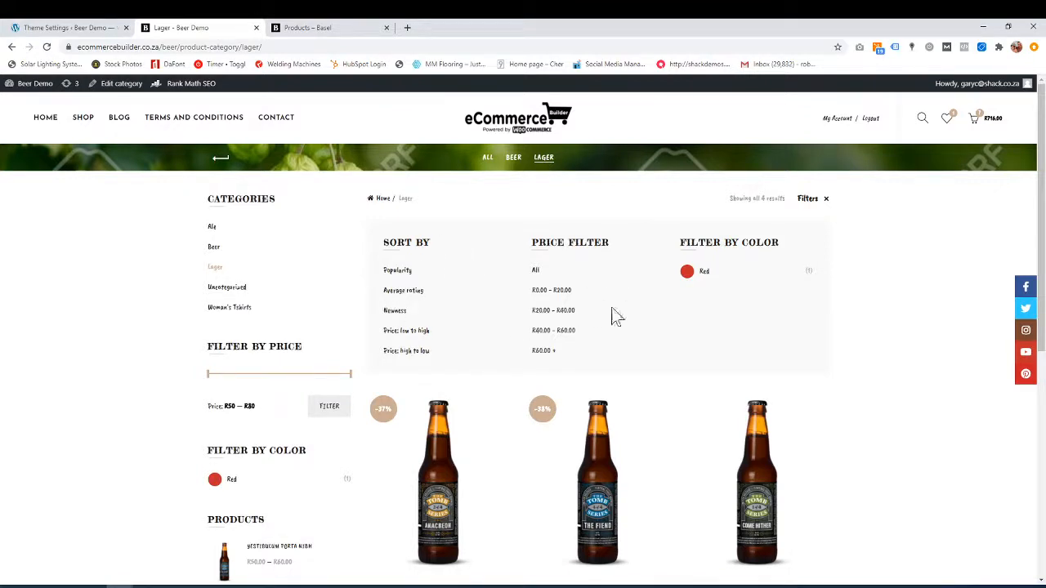
click(82, 29)
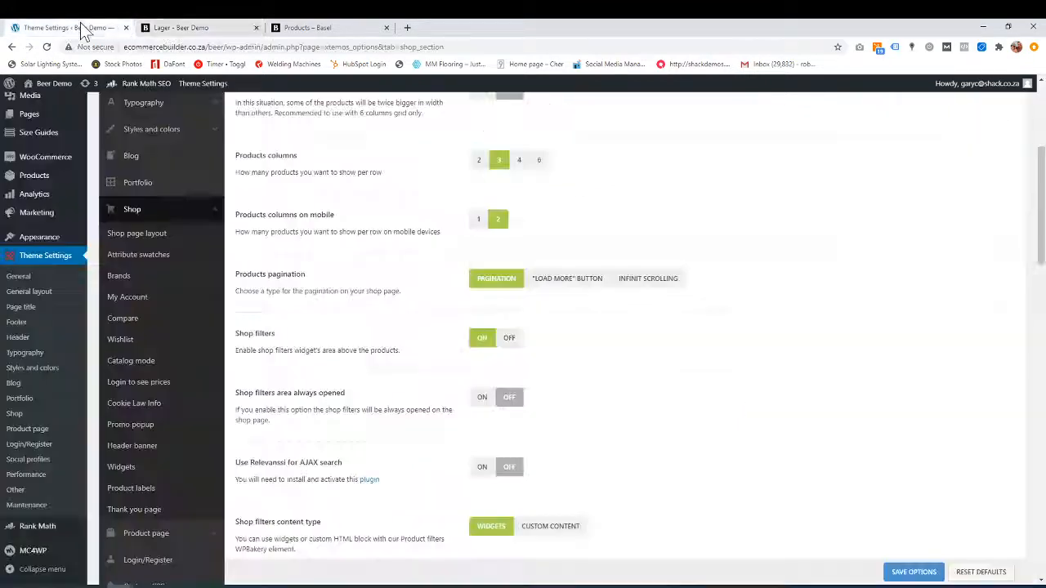
Read the "Shop filters area always opened" setting, and collapse and reopen the filters area on the Lager category page.
scroll(457, 375, down, 2)
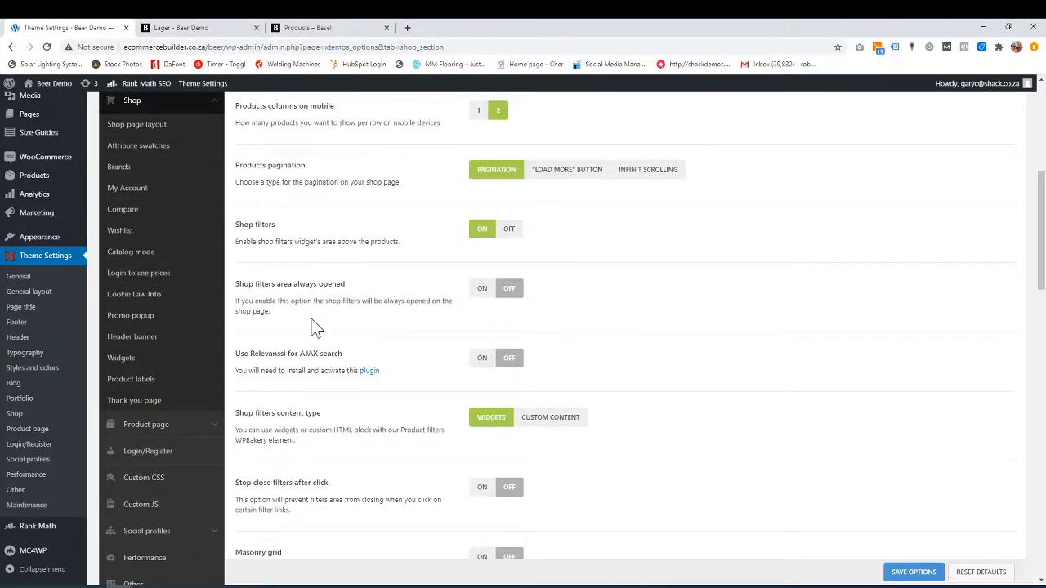
click(215, 29)
click(813, 203)
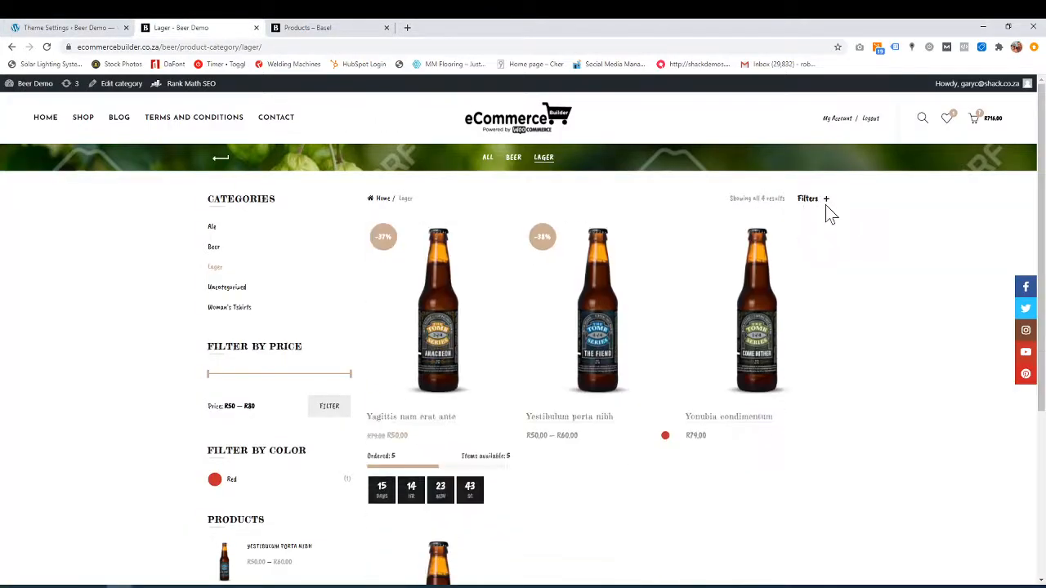
click(804, 204)
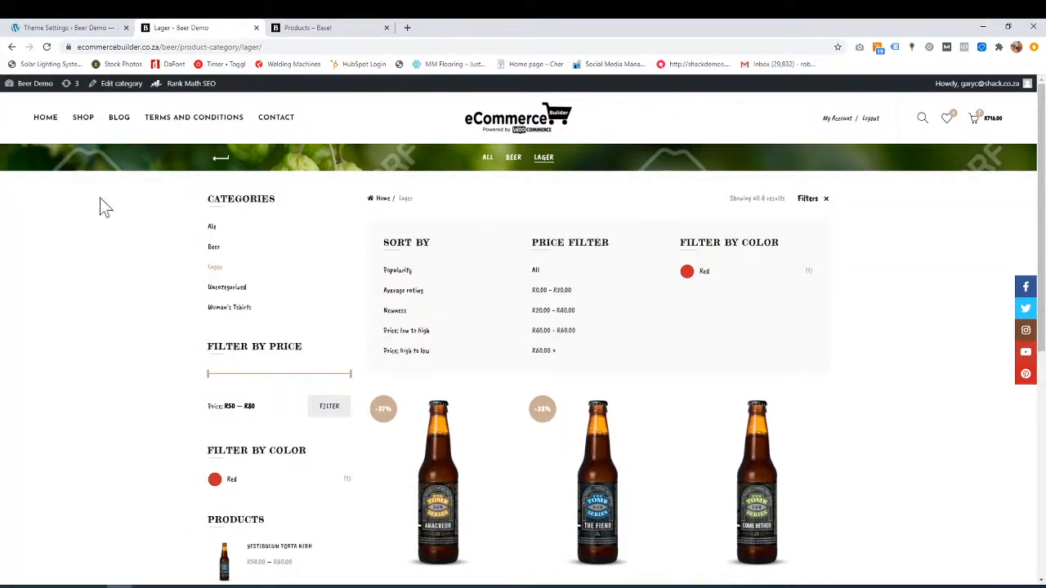
Read the Relevanssi AJAX search and Shop filters content type settings, and compare the content type with the Lager page's filter widgets.
click(67, 28)
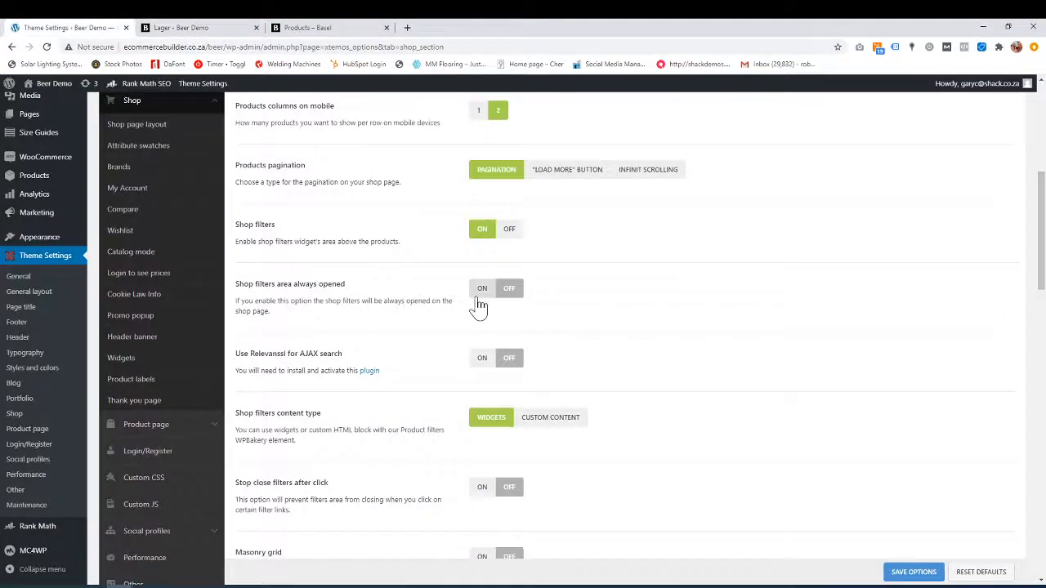
scroll(348, 376, down, 1)
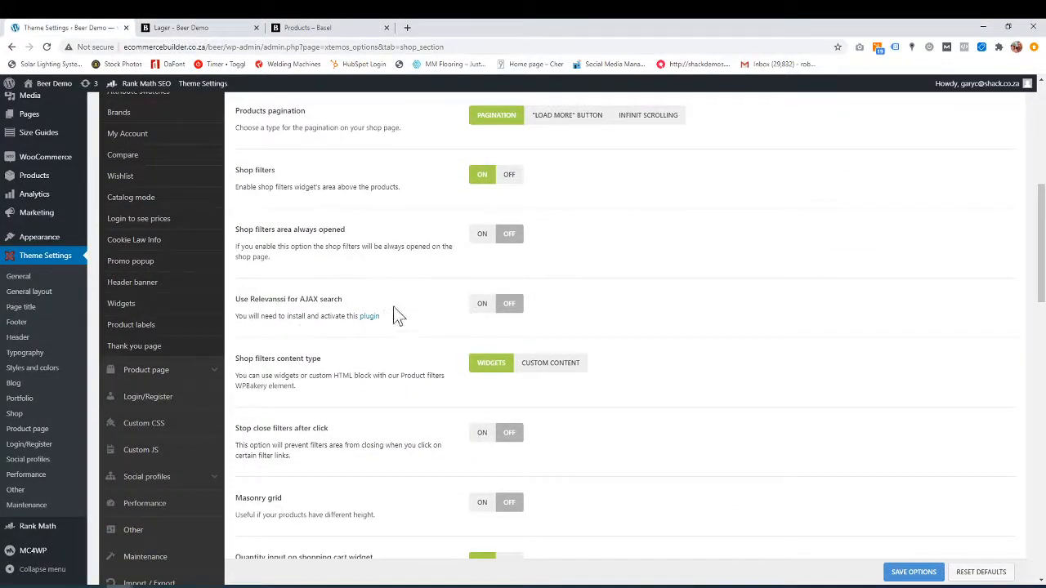
scroll(392, 344, down, 2)
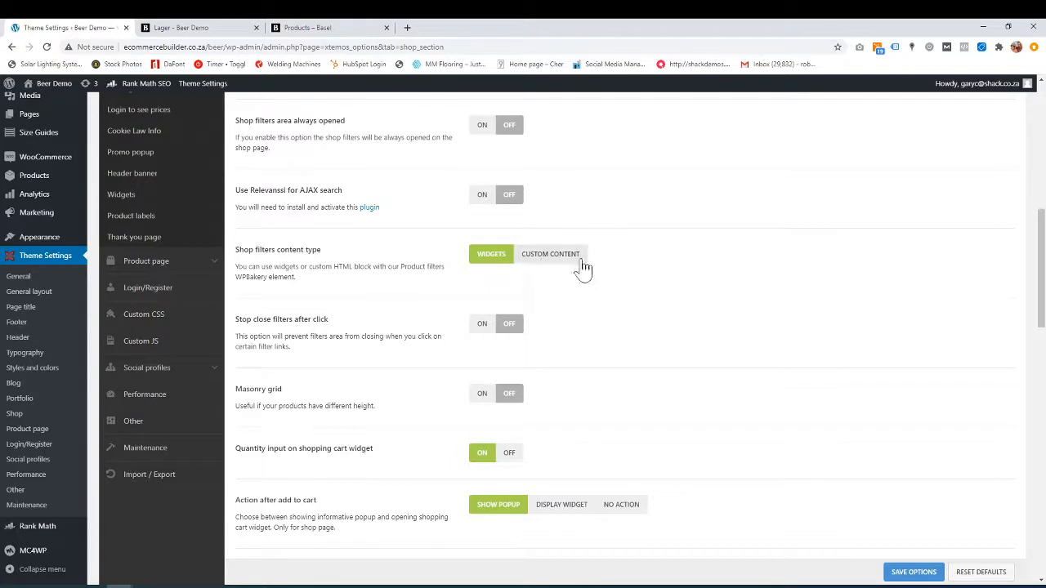
click(195, 28)
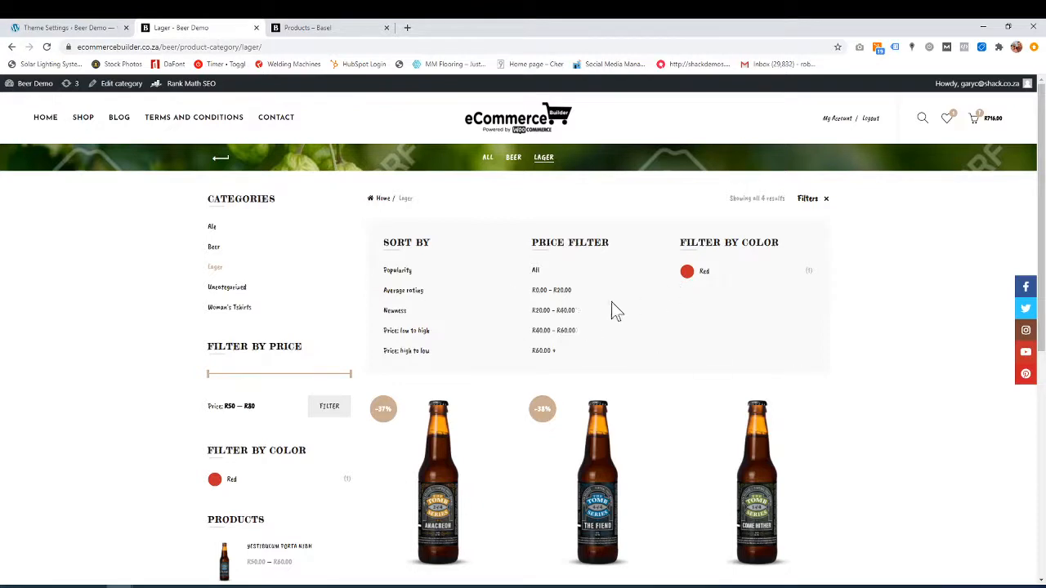
click(69, 28)
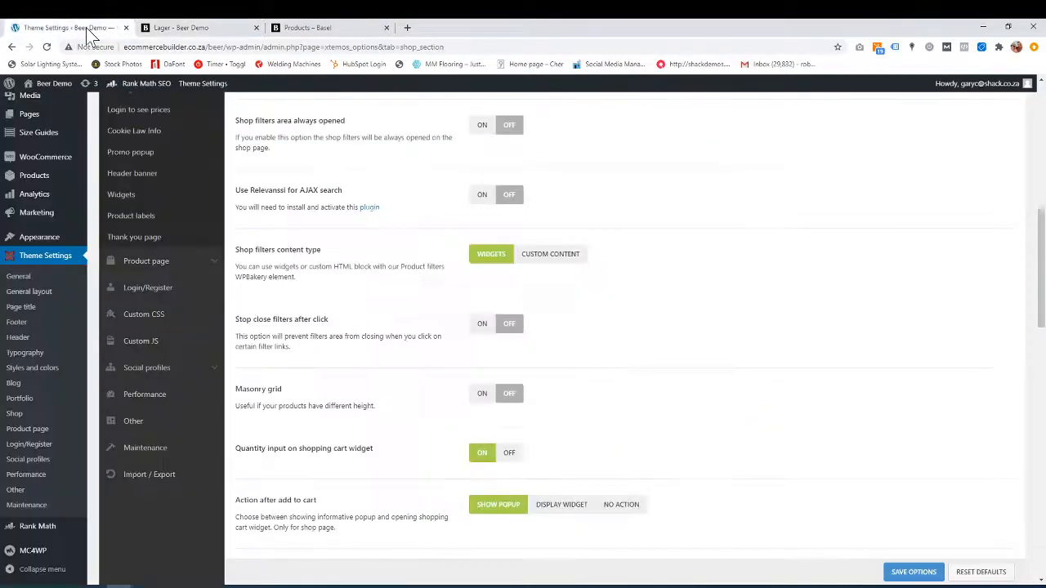
Read the "Stop close filters after click" setting, and repeatedly collapse and reopen the filters area on the Lager category page.
scroll(359, 397, down, 1)
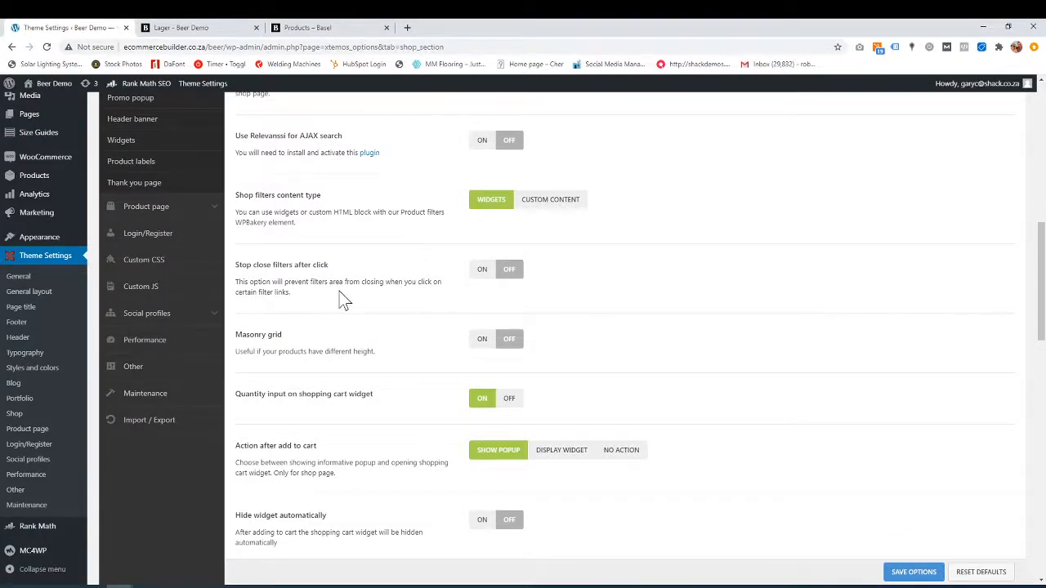
click(210, 30)
click(806, 204)
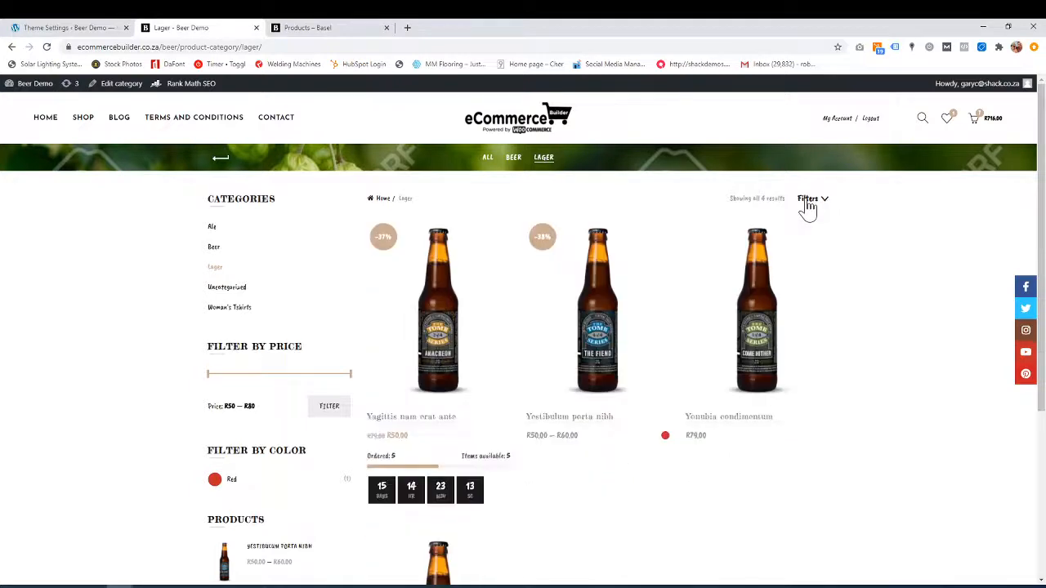
click(807, 204)
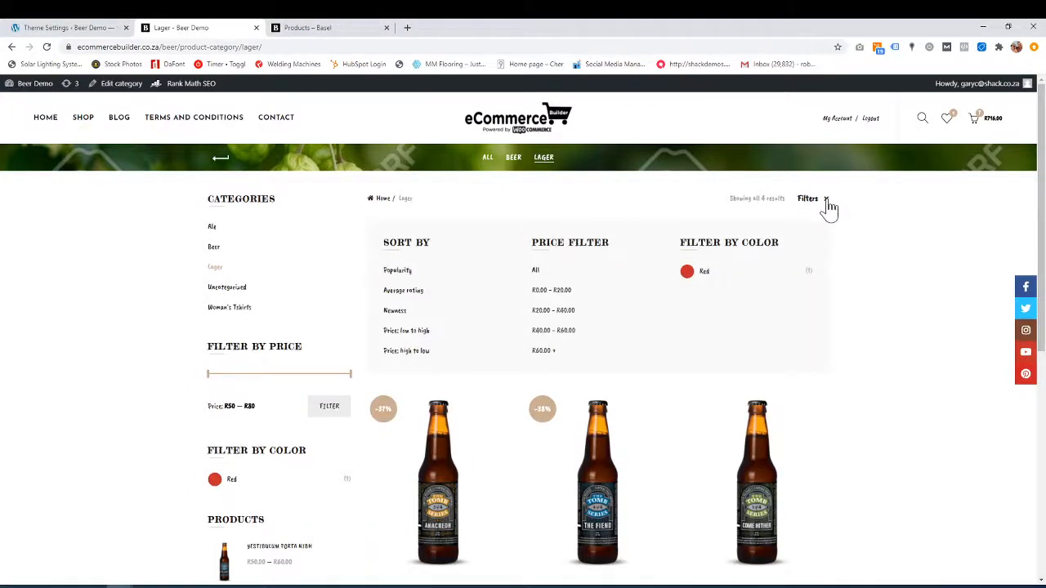
click(827, 206)
click(825, 206)
Examine the Masonry grid shop style in the Basel demo shop, then return to the Beer Demo theme settings.
click(49, 31)
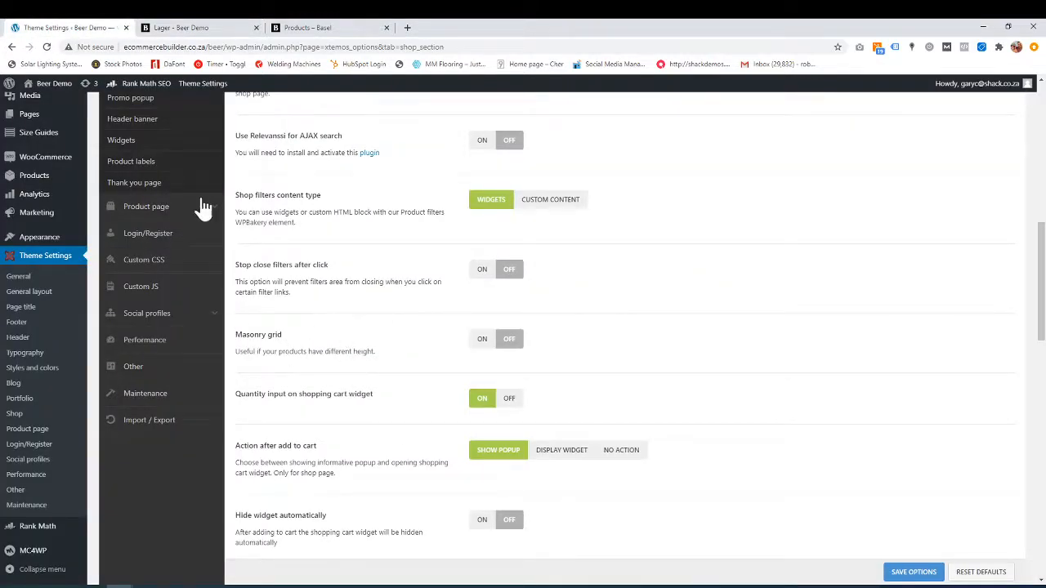
click(320, 29)
scroll(404, 417, up, 15)
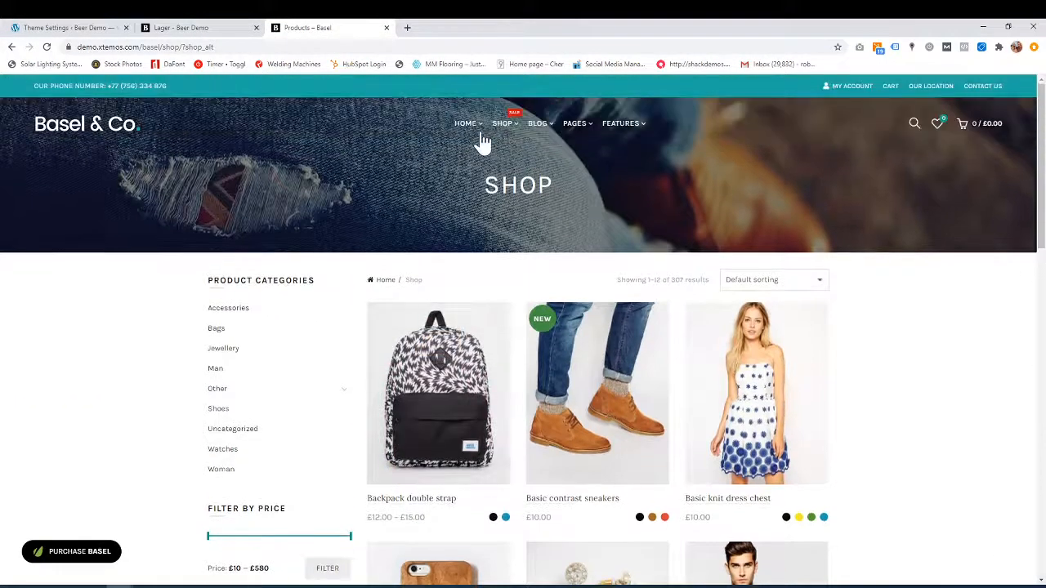
mouse_move(515, 131)
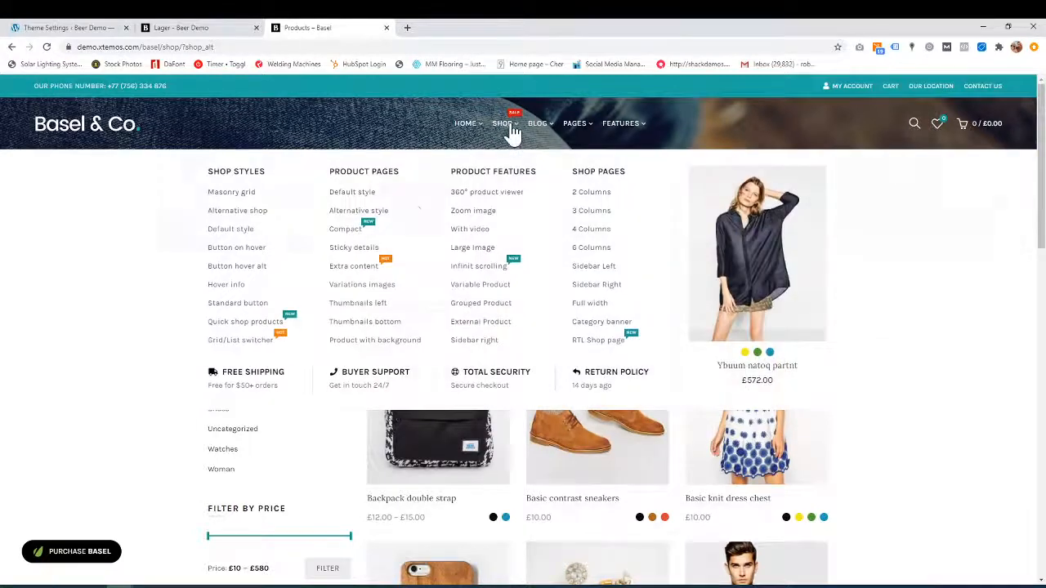
click(236, 196)
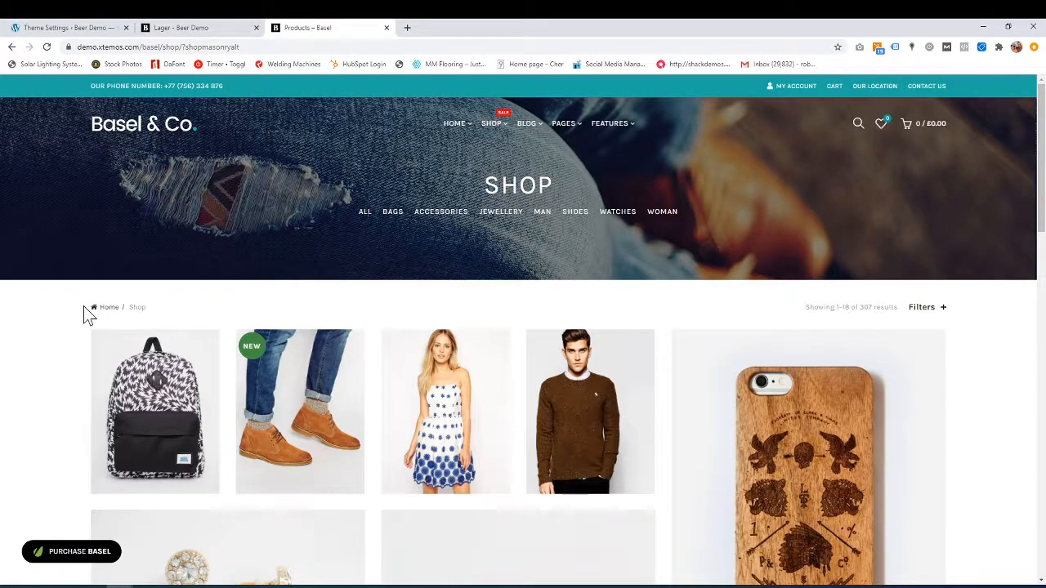
scroll(110, 296, down, 3)
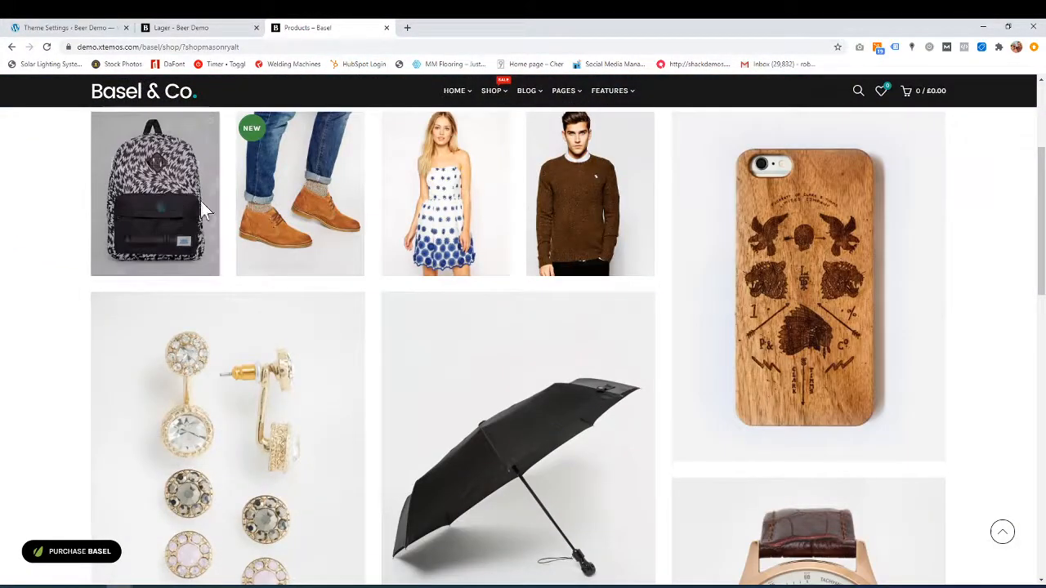
scroll(245, 444, down, 2)
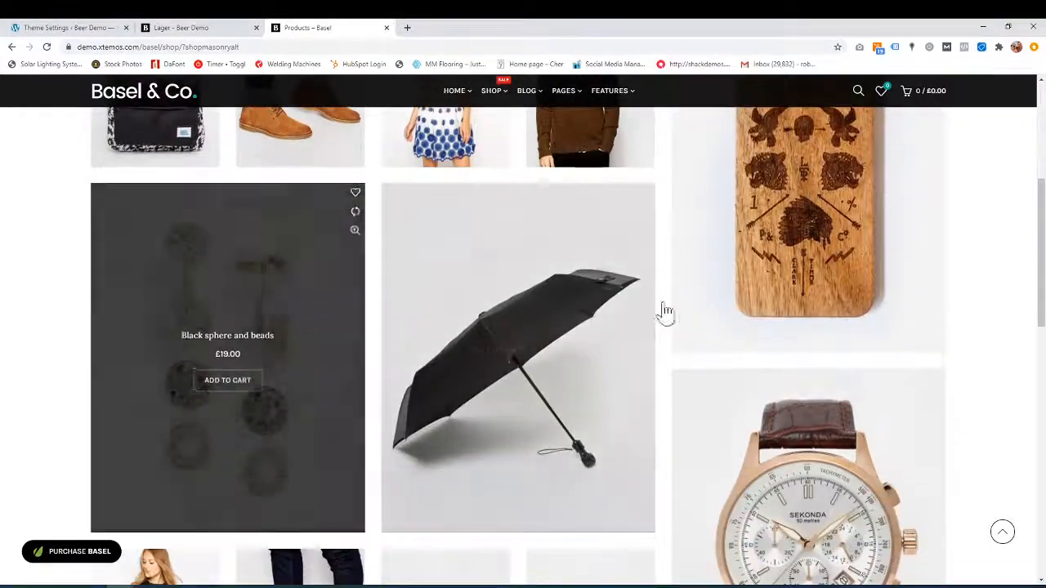
scroll(217, 433, down, 2)
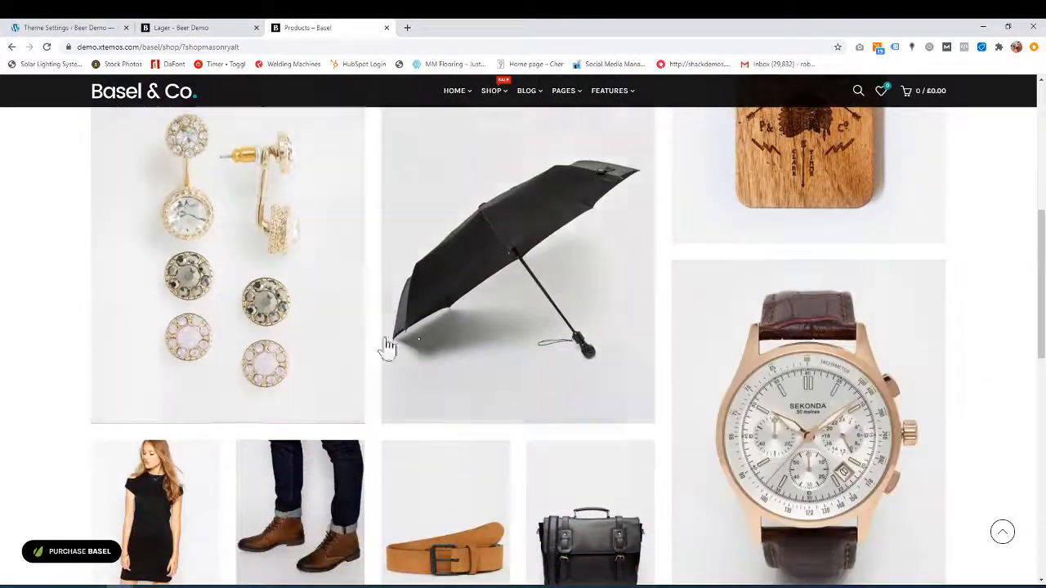
scroll(823, 407, down, 5)
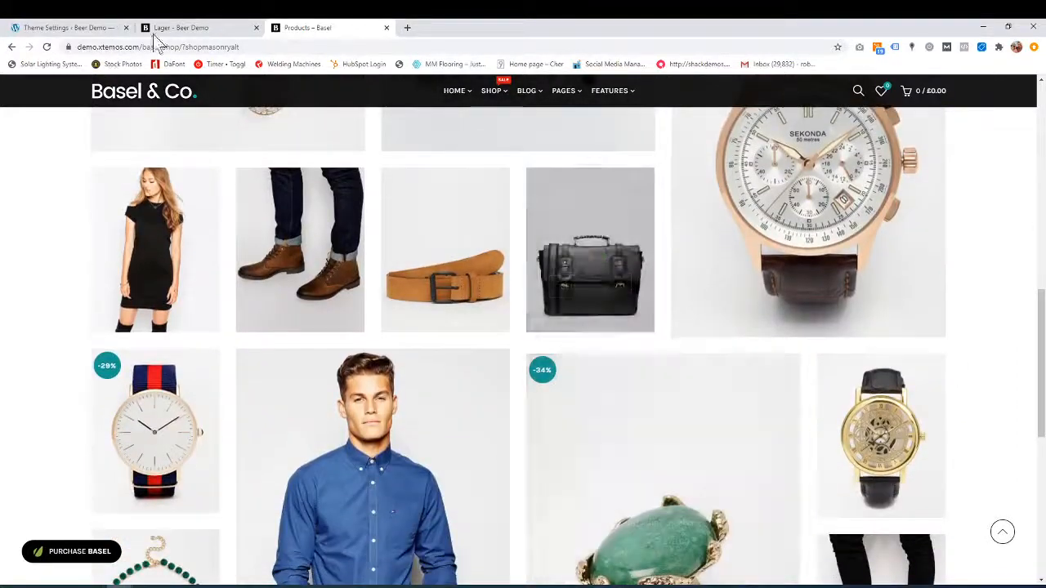
click(167, 27)
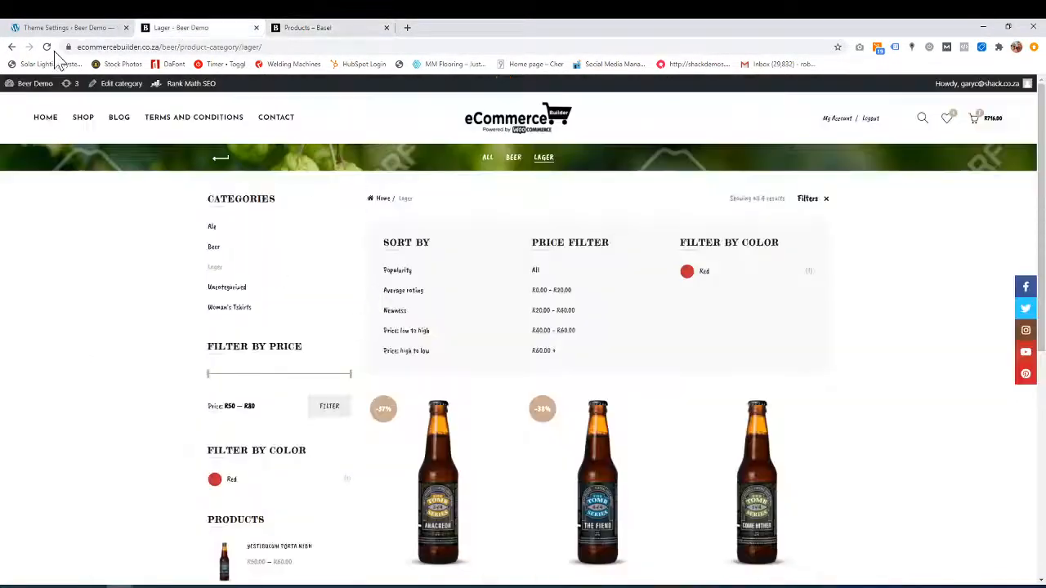
click(64, 28)
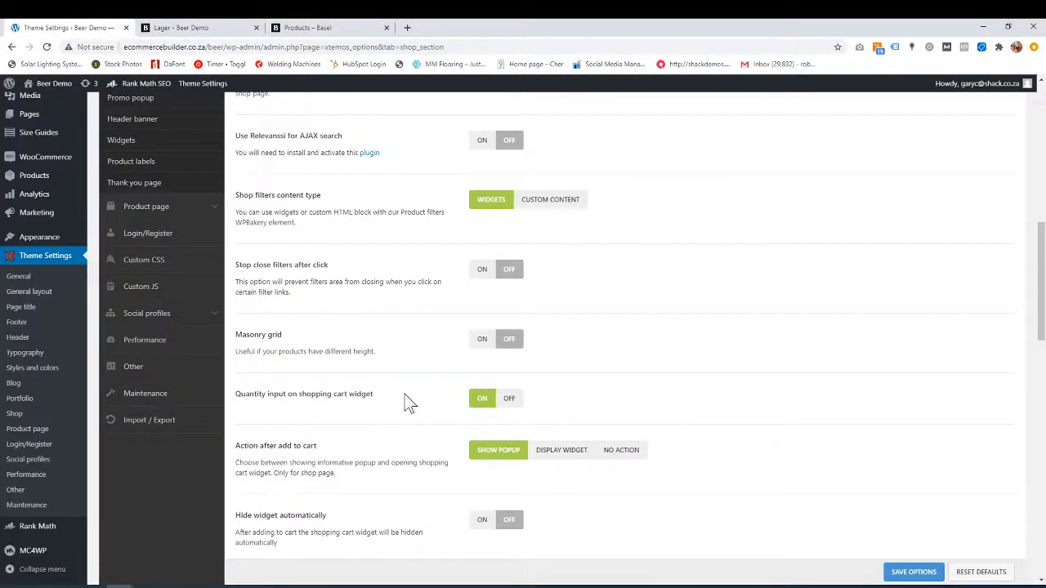
Read the "Quantity input on shopping cart widget" setting, and reduce Yonubia condimentum to 2 in the Beer Demo store's cart widget.
scroll(481, 336, down, 2)
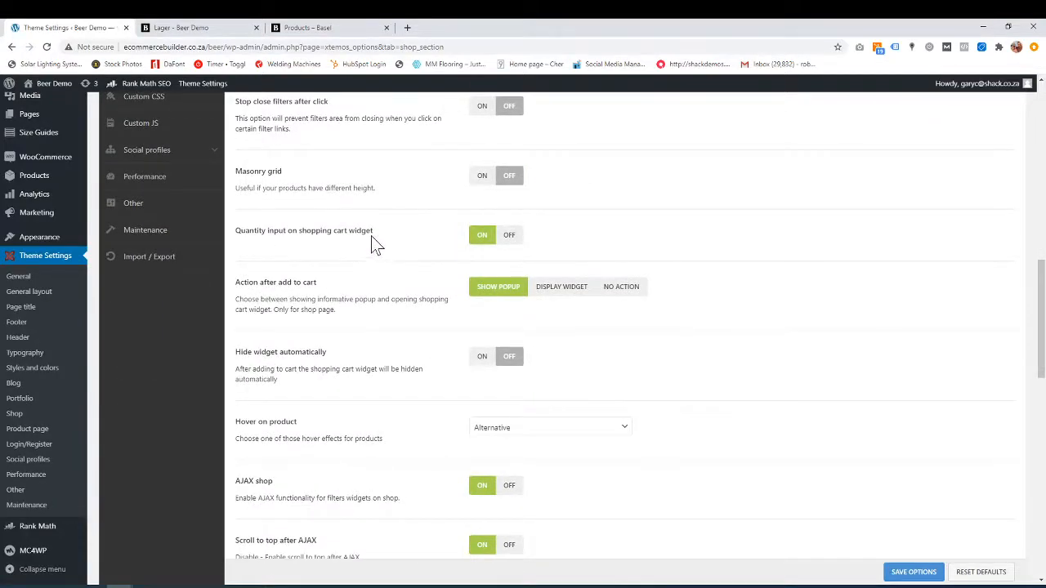
scroll(400, 296, up, 1)
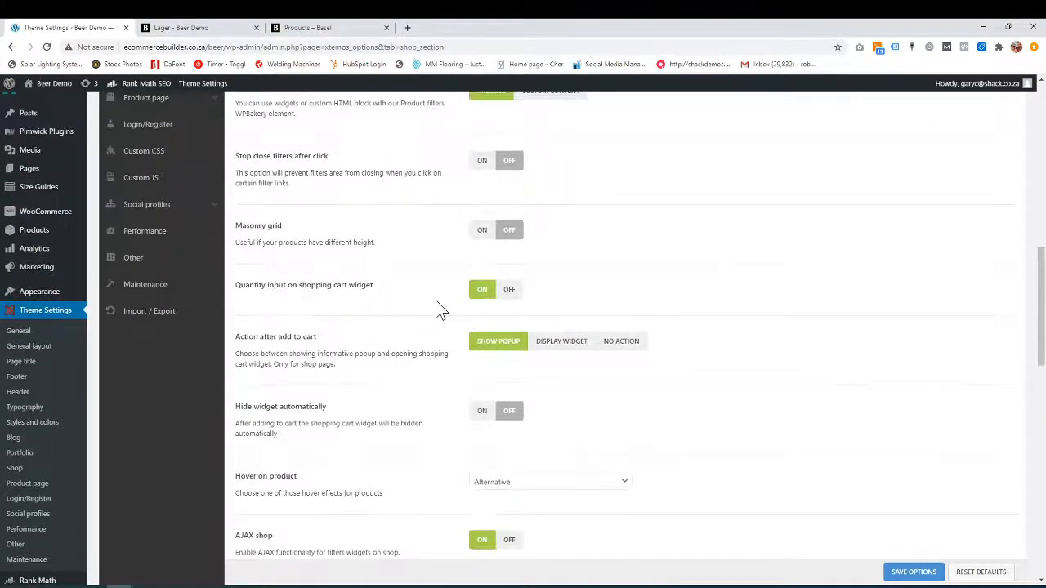
click(184, 28)
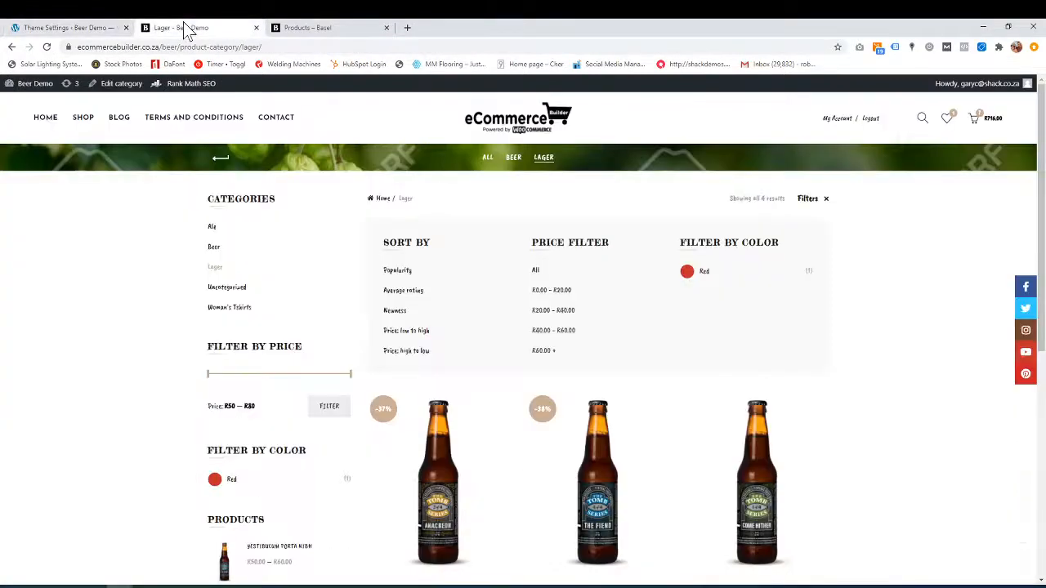
click(1000, 123)
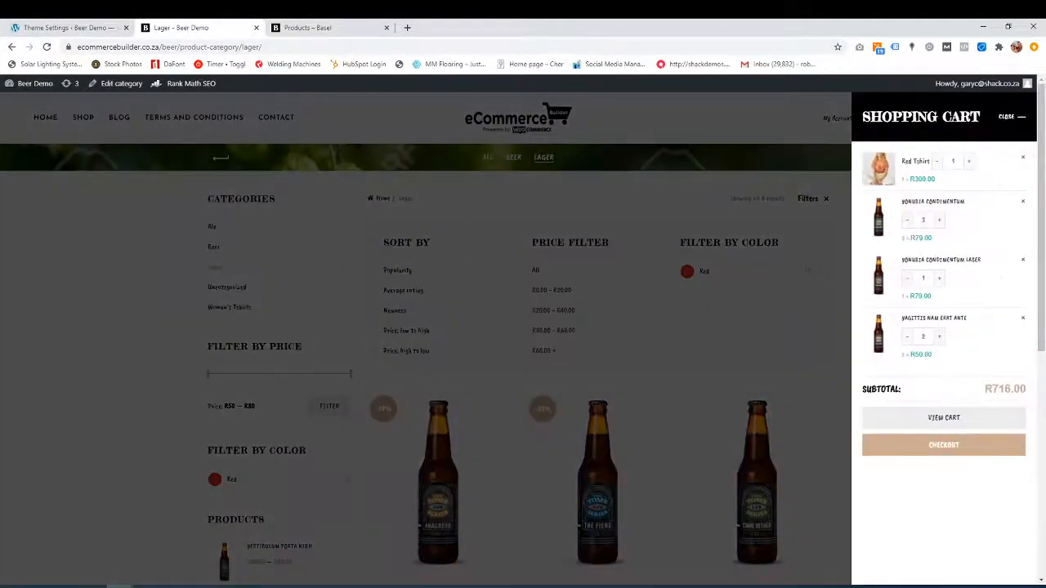
click(908, 222)
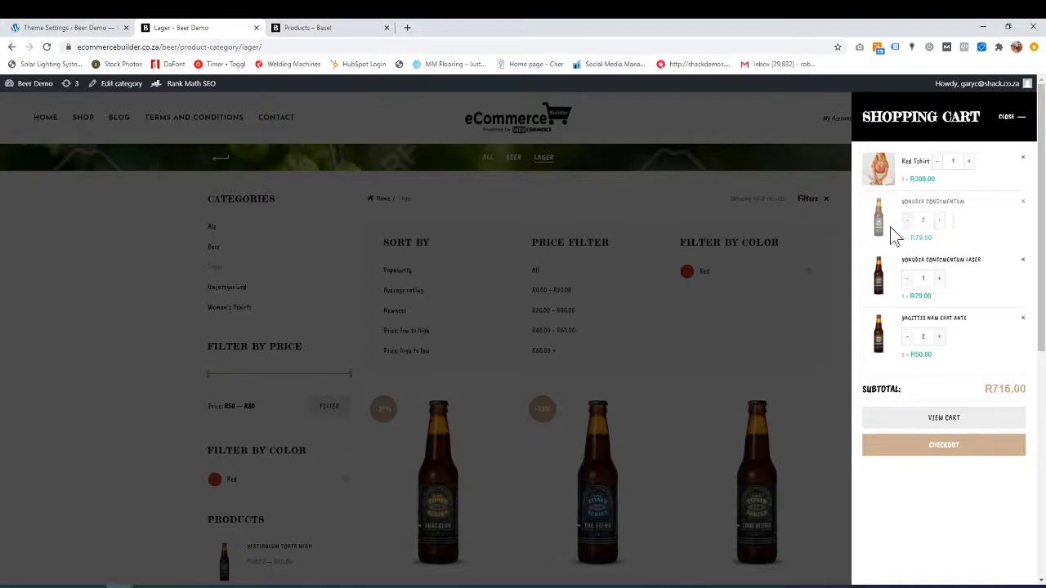
click(1013, 117)
click(996, 129)
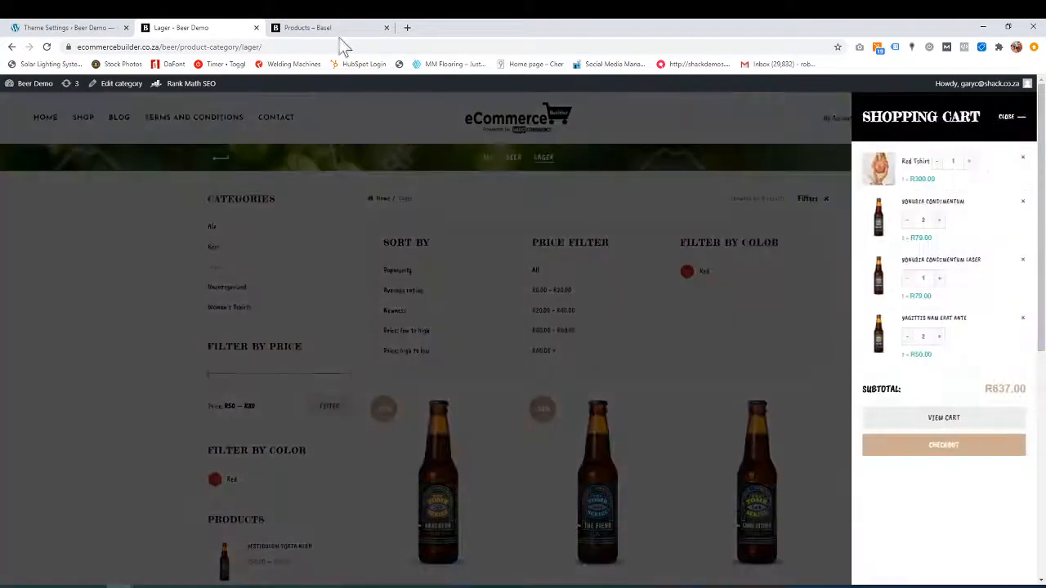
click(77, 27)
click(180, 27)
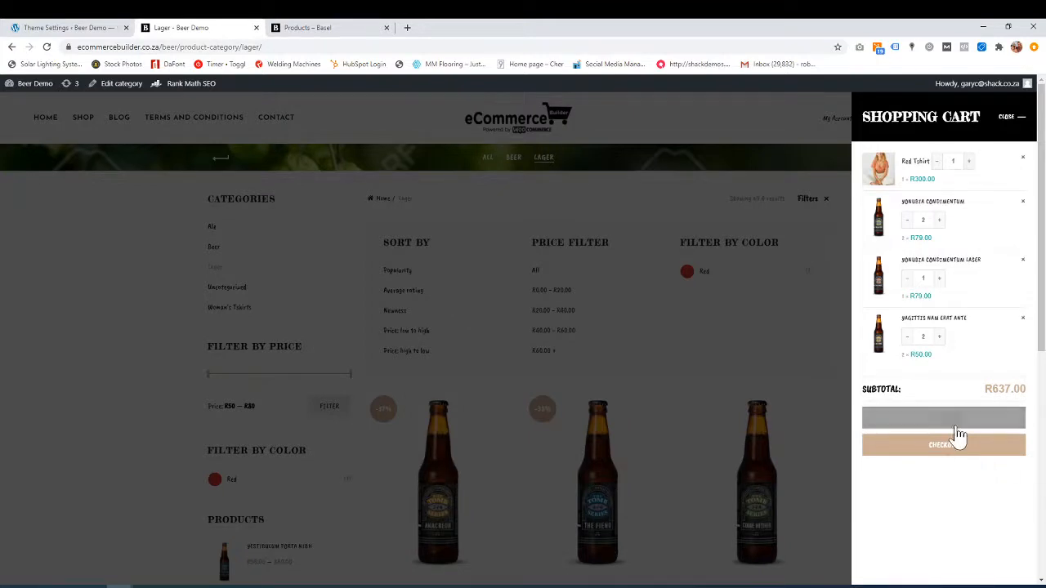
Read the "Action after add to cart" options, and add one Yonubia condimentum to the cart from the Lager category page.
click(80, 27)
scroll(373, 335, down, 1)
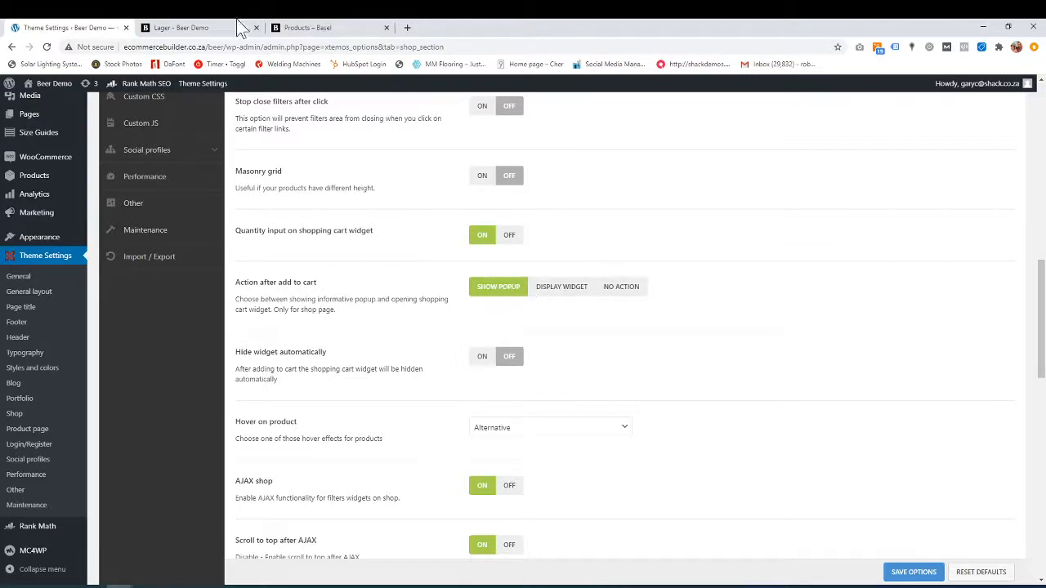
click(205, 27)
click(817, 263)
scroll(654, 327, down, 3)
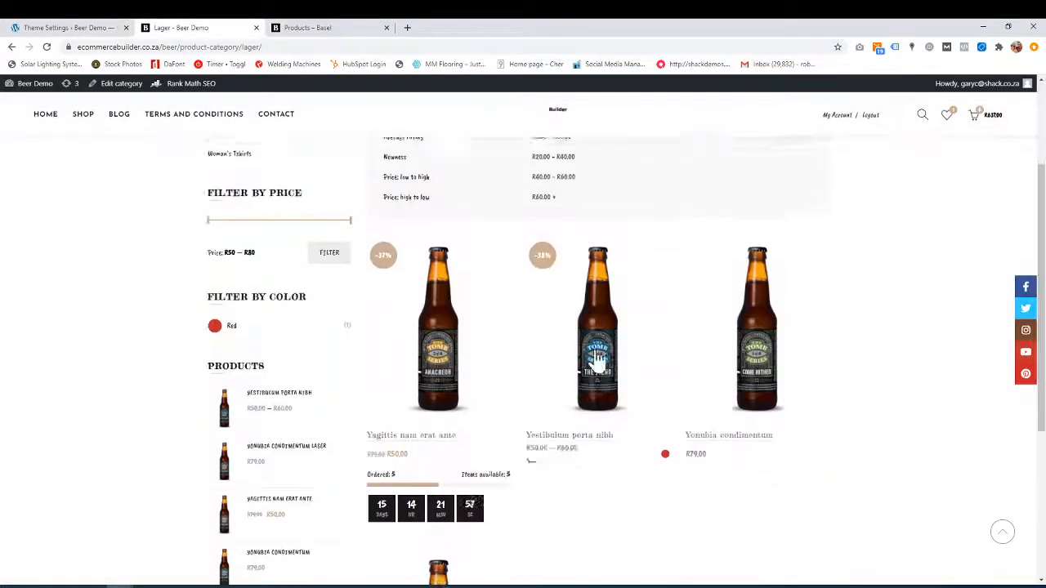
scroll(441, 374, down, 1)
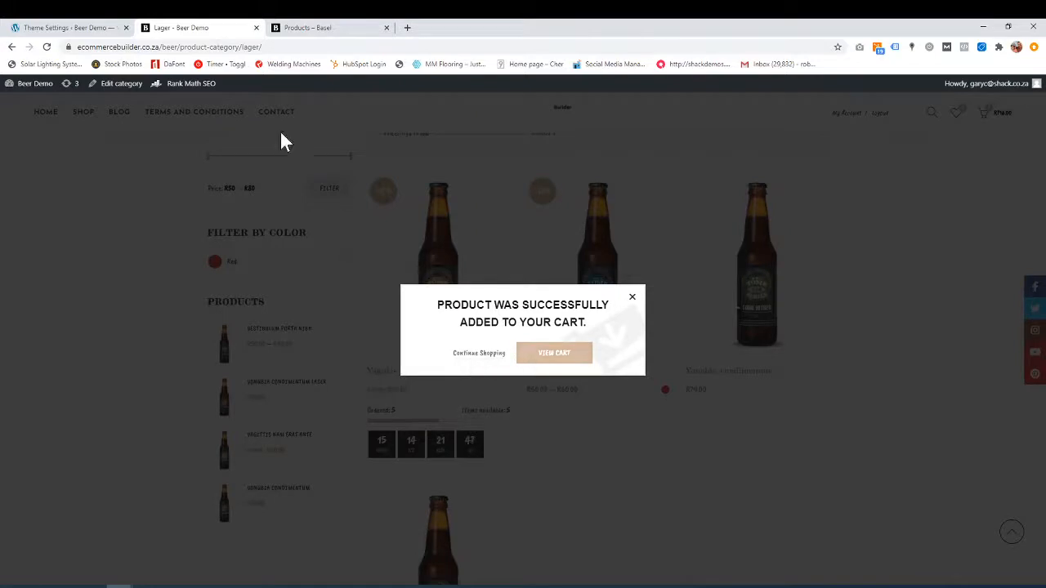
Set "Action after add to cart" to Display widget in the theme settings and save the options.
click(51, 27)
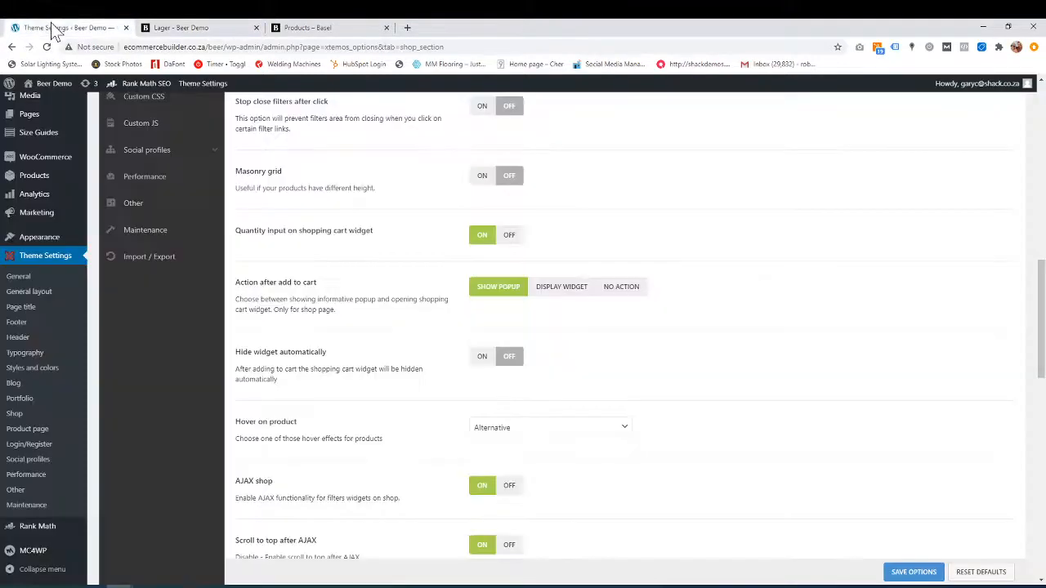
click(560, 287)
click(914, 572)
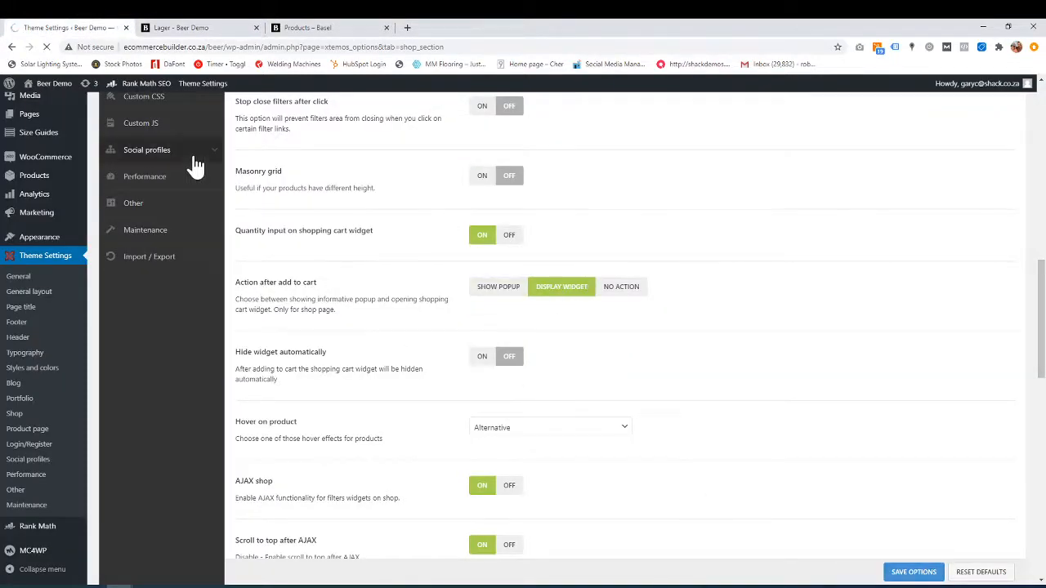
Dismiss the added-to-cart popup, reload the Lager page, add another Yonubia condimentum to the cart and close the cart widget.
click(184, 27)
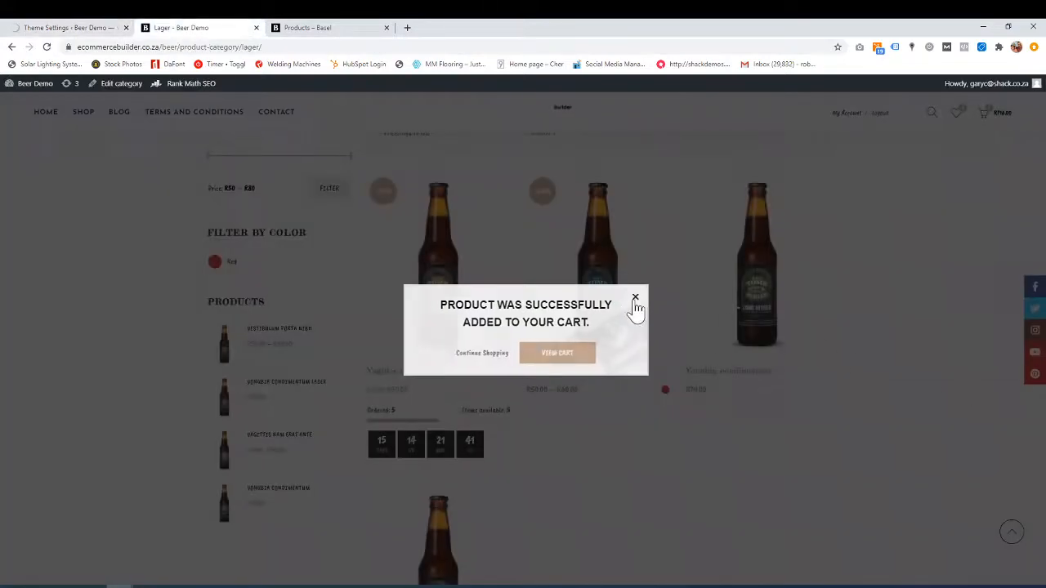
click(631, 297)
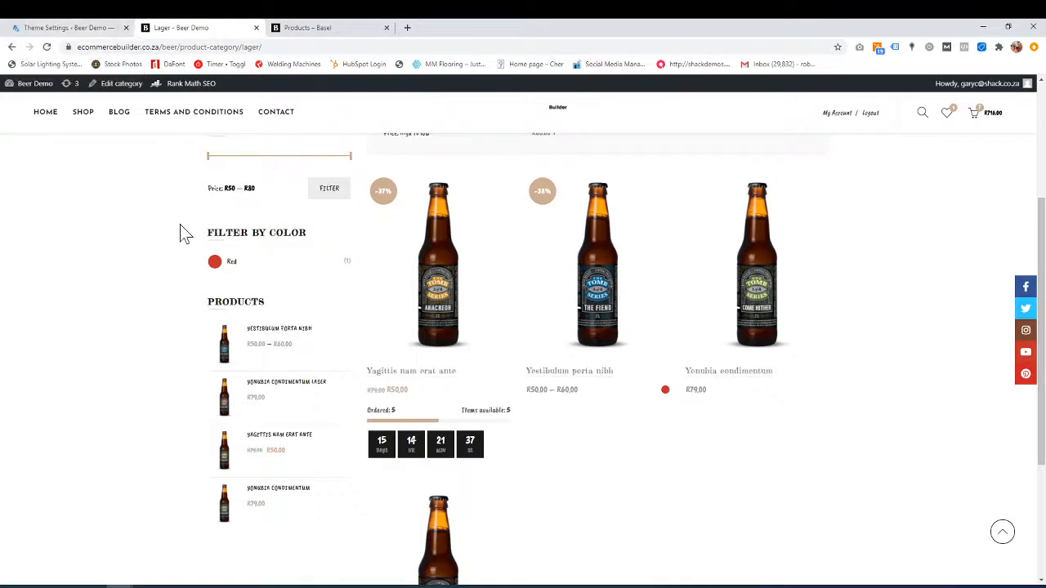
click(47, 47)
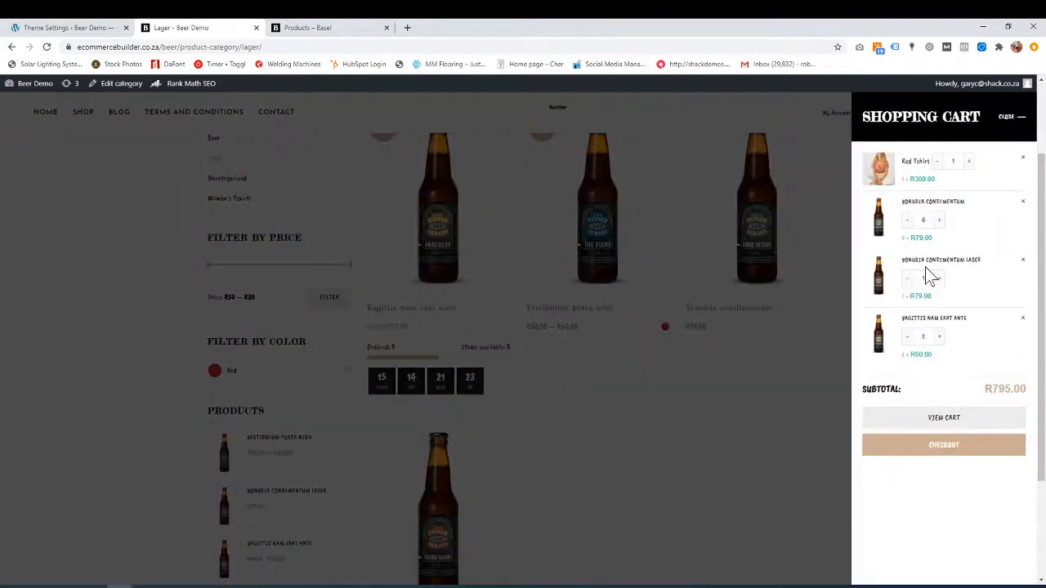
click(1007, 120)
Return to the theme settings and review the No action option for "Action after add to cart".
click(71, 27)
scroll(637, 415, down, 5)
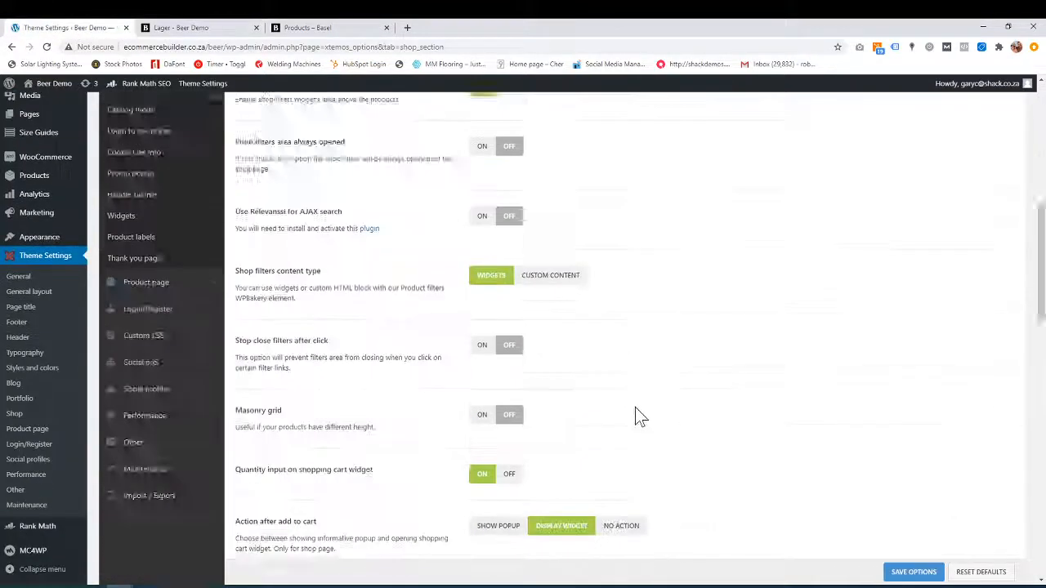
scroll(636, 415, down, 4)
scroll(572, 368, up, 1)
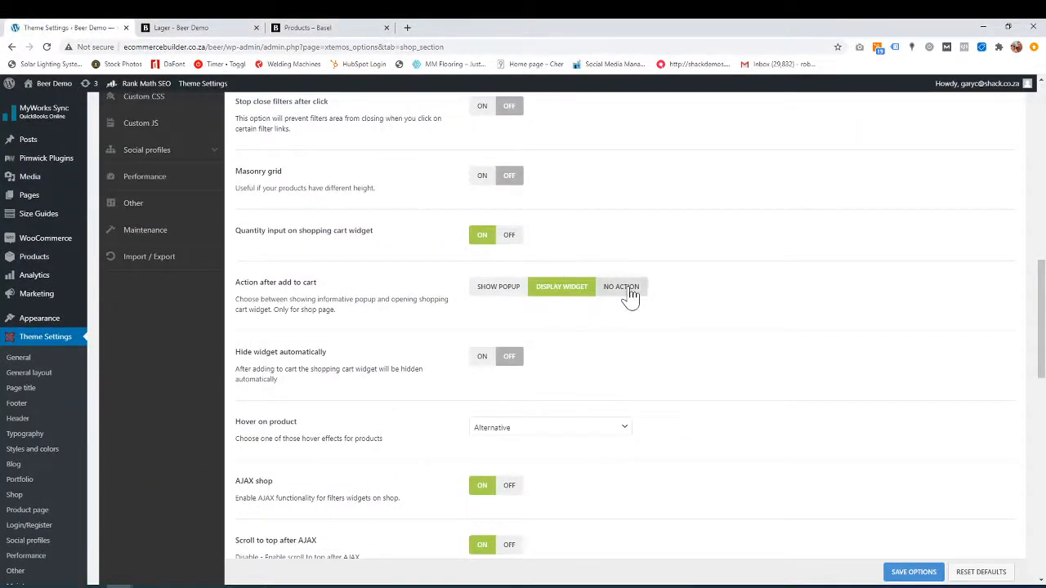
Check the cart in the Lager page header, and return to the cart widget options in the theme settings.
click(192, 29)
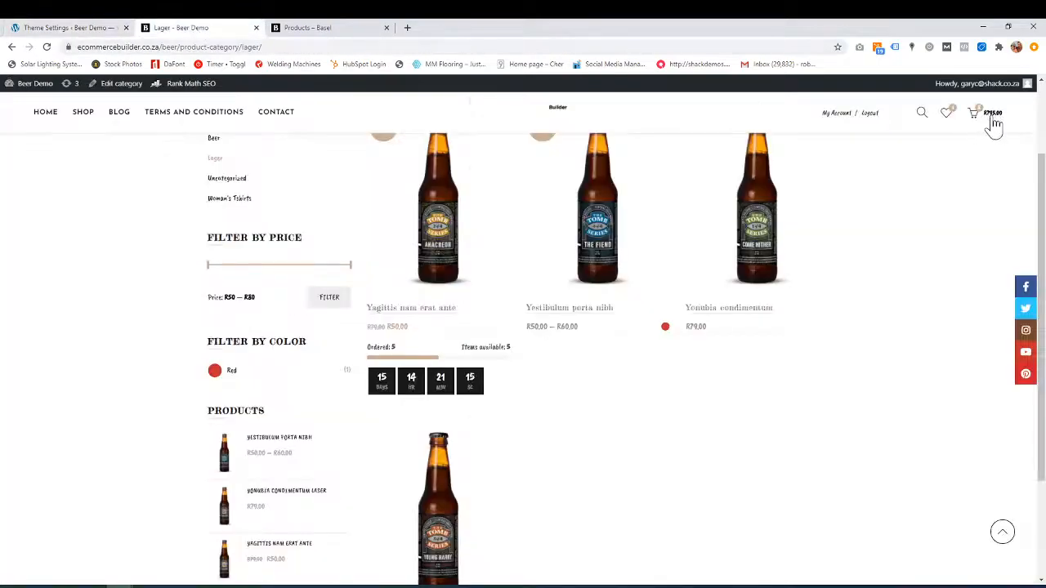
click(77, 28)
scroll(322, 425, down, 1)
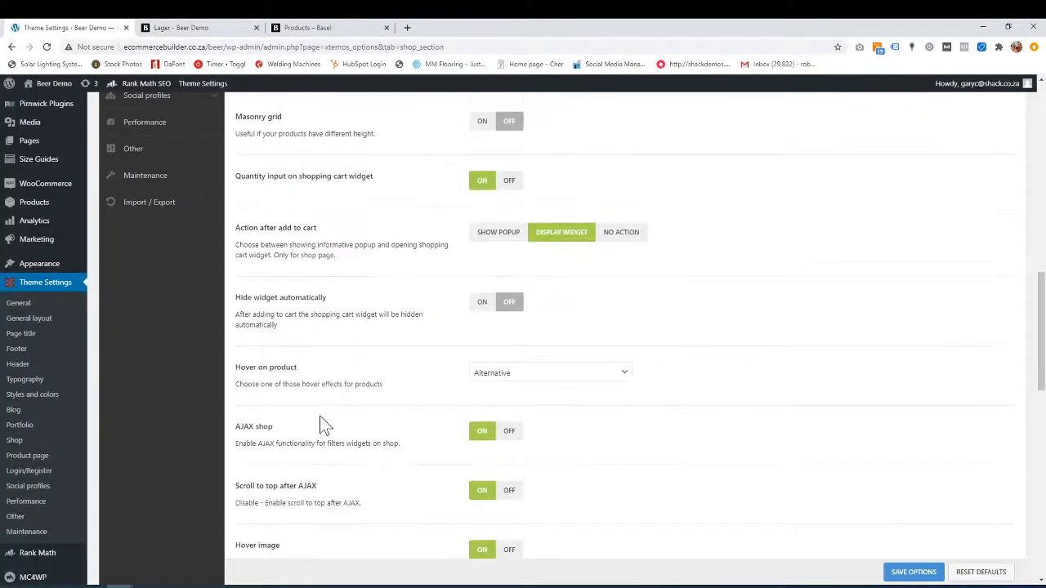
scroll(351, 396, down, 1)
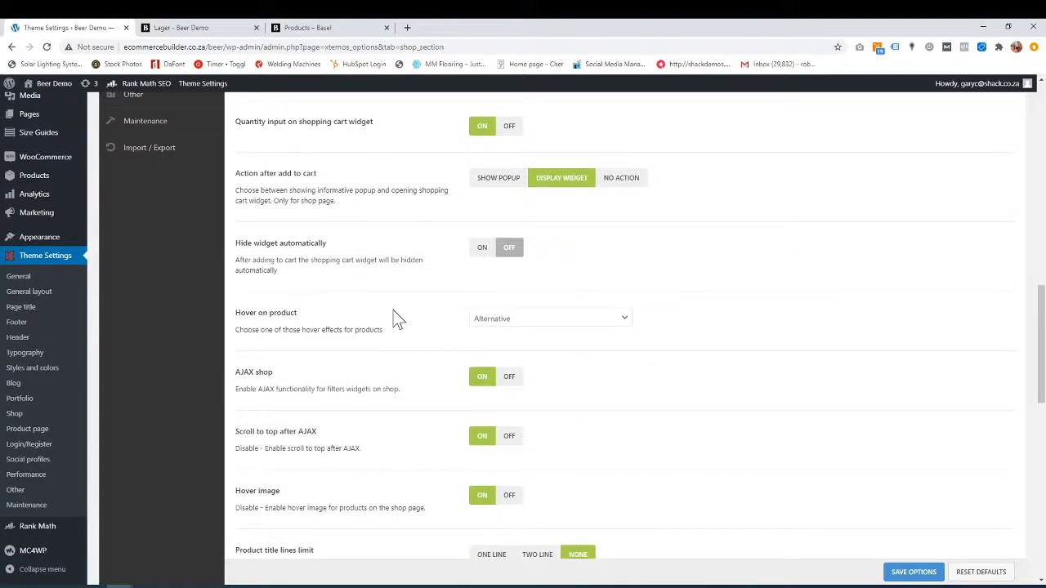
Try out Hide widget automatically while viewing the Lager page's cart widget, switch the option back off and close the widget.
click(481, 249)
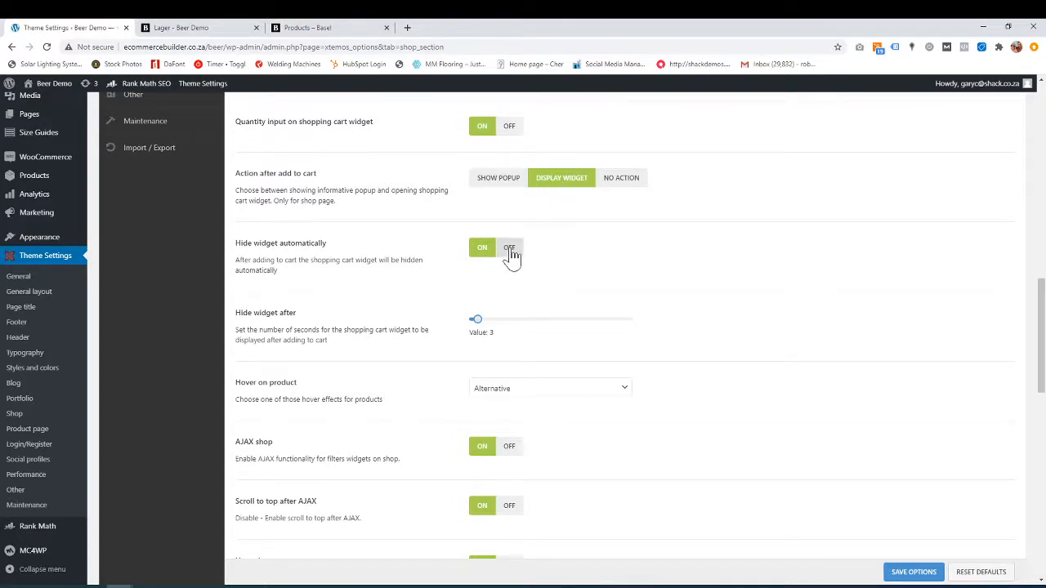
click(175, 26)
click(993, 116)
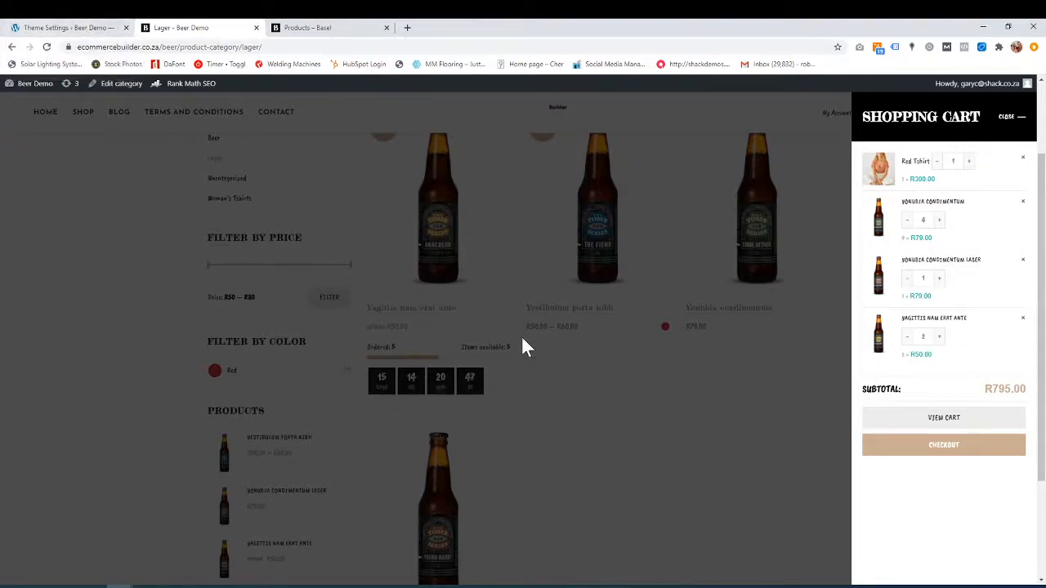
click(80, 31)
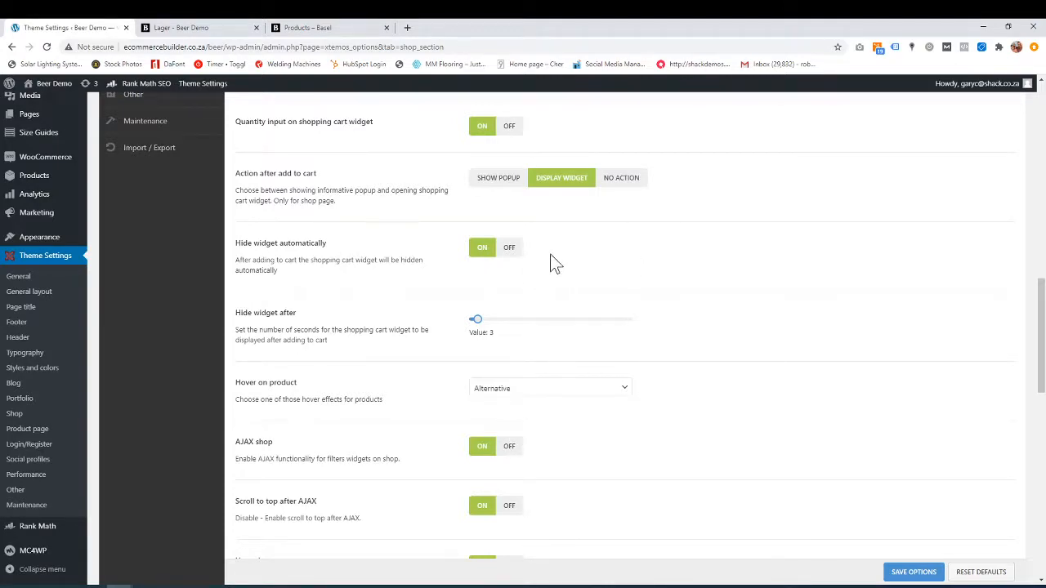
click(511, 249)
click(168, 28)
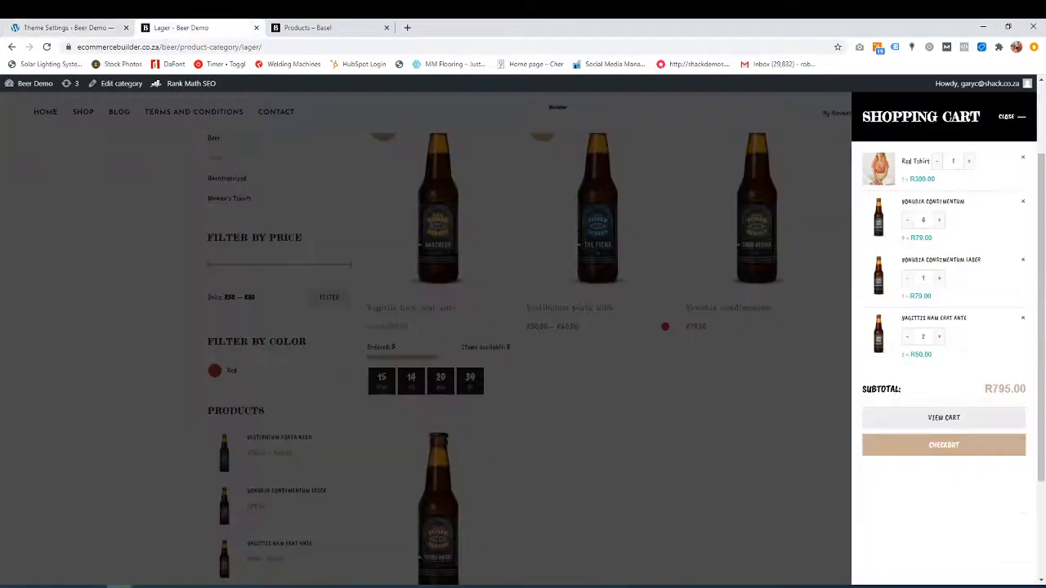
click(1011, 124)
click(77, 27)
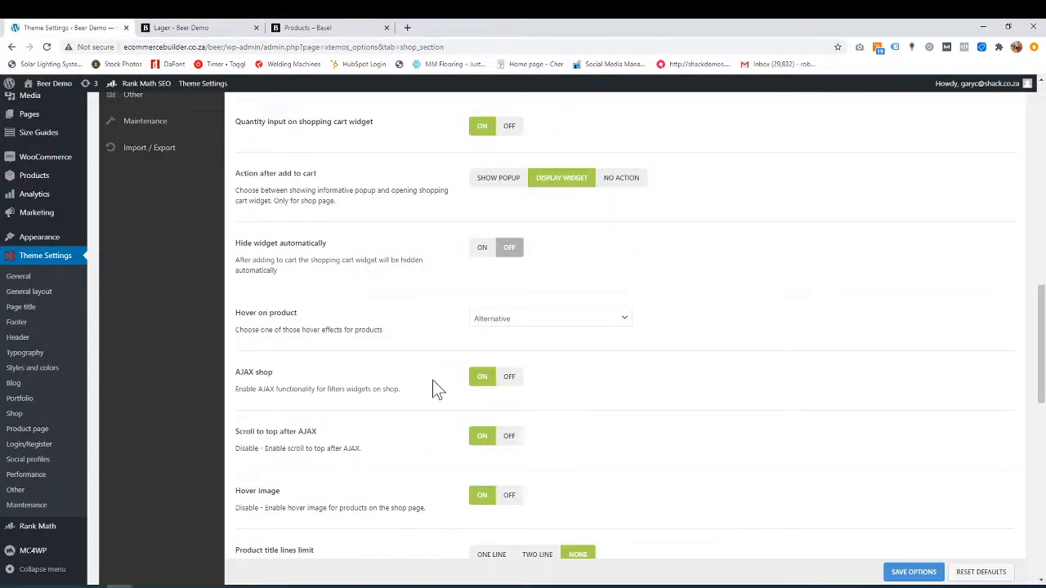
Review the Hover on product effects in the theme settings, and look at the products on the Lager page.
scroll(400, 357, down, 1)
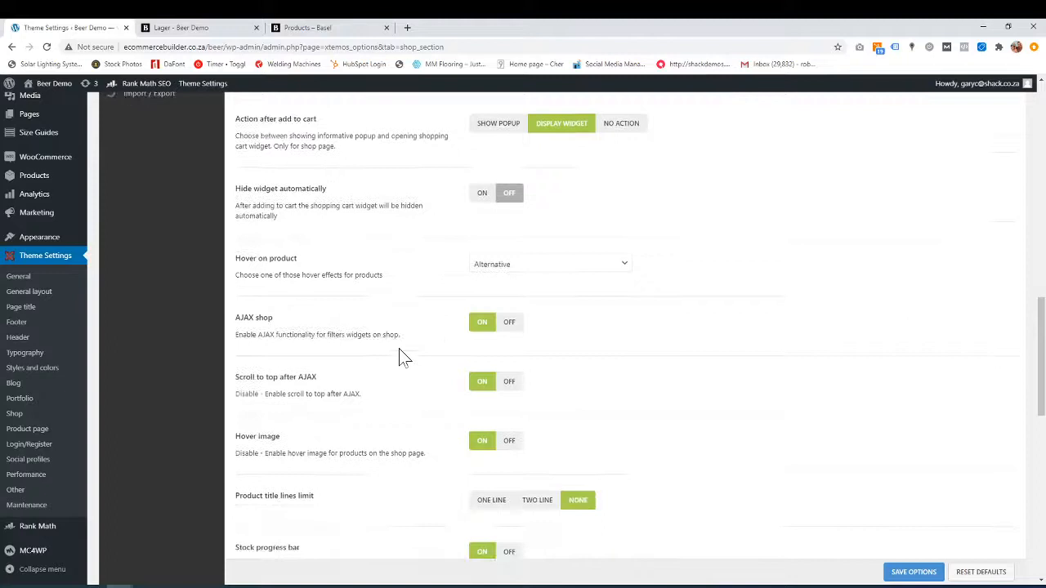
click(585, 270)
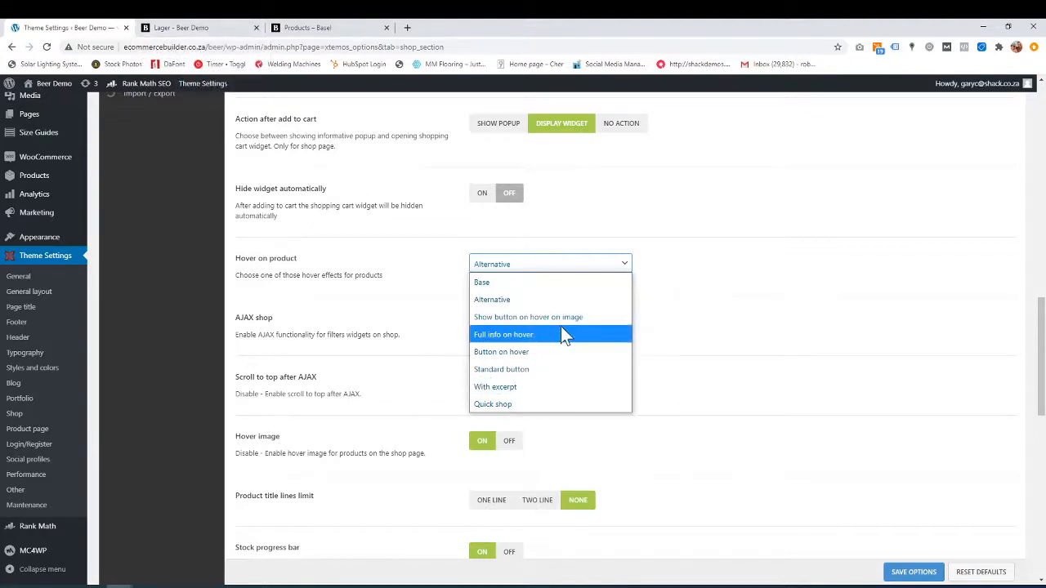
click(201, 31)
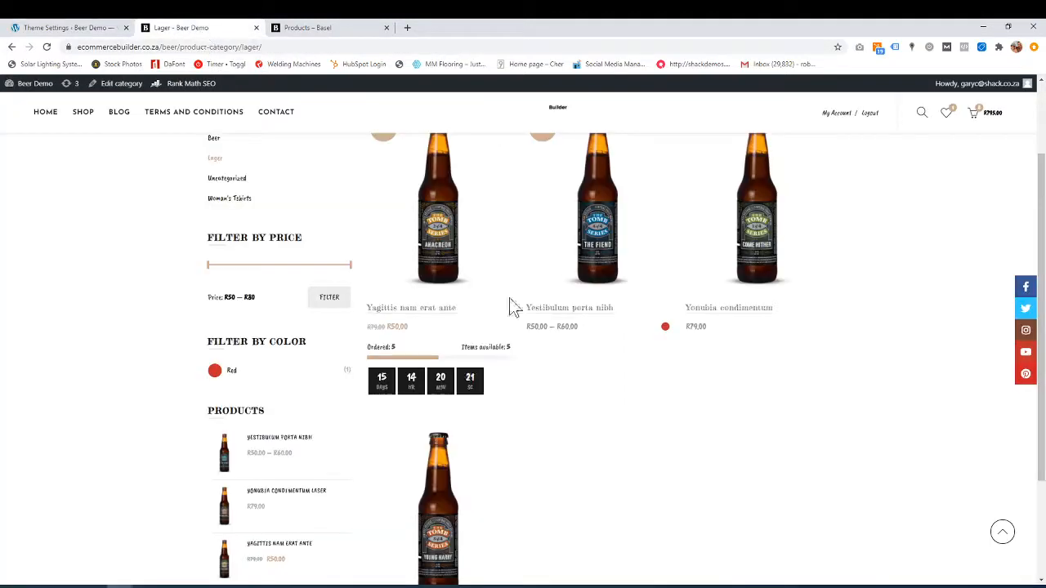
Return to the Basel demo's alternative shop page and examine the hover effects on its products.
click(334, 33)
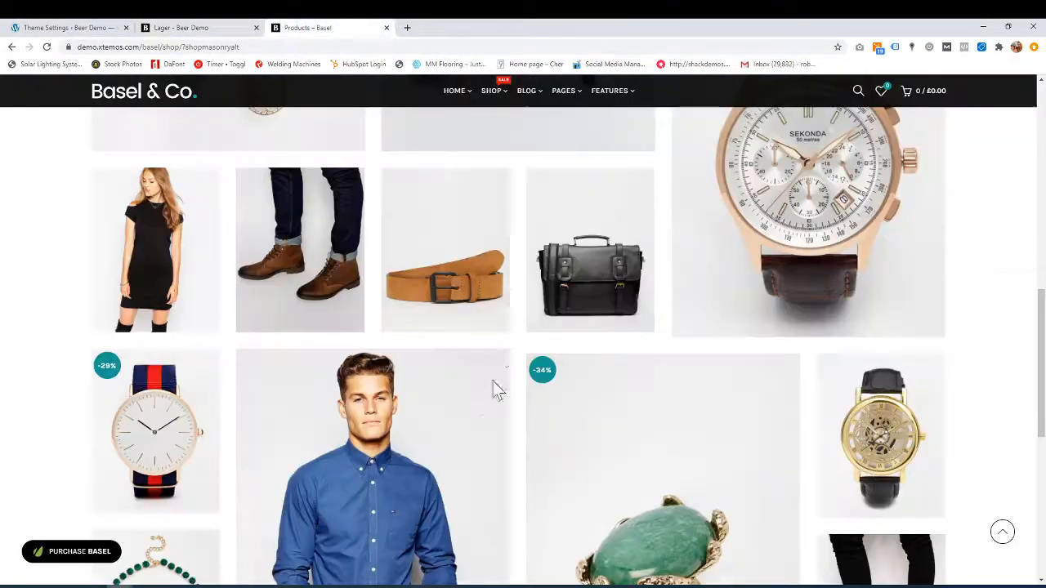
scroll(362, 479, up, 4)
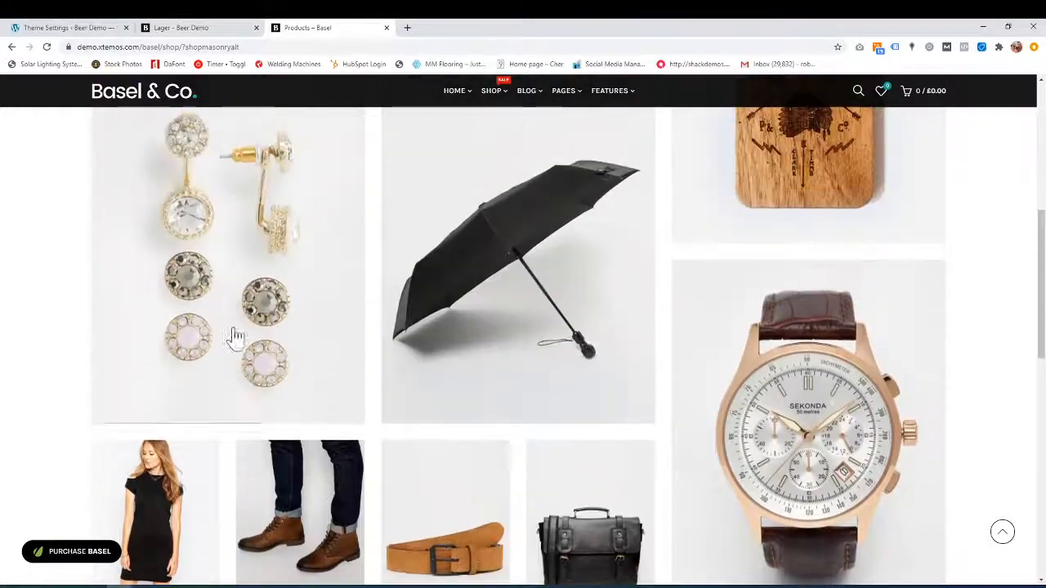
scroll(234, 335, up, 3)
click(12, 47)
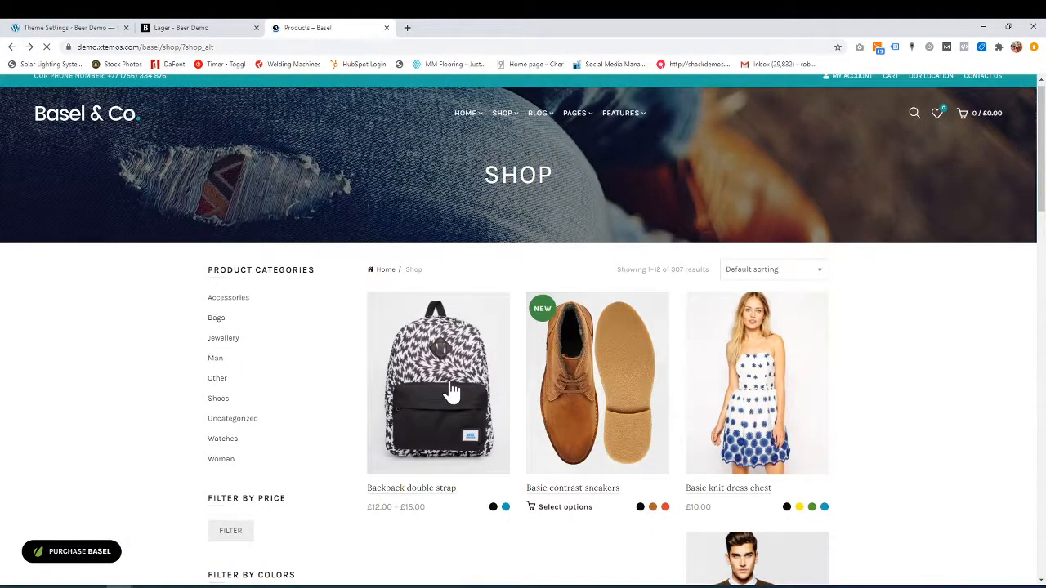
scroll(450, 392, down, 2)
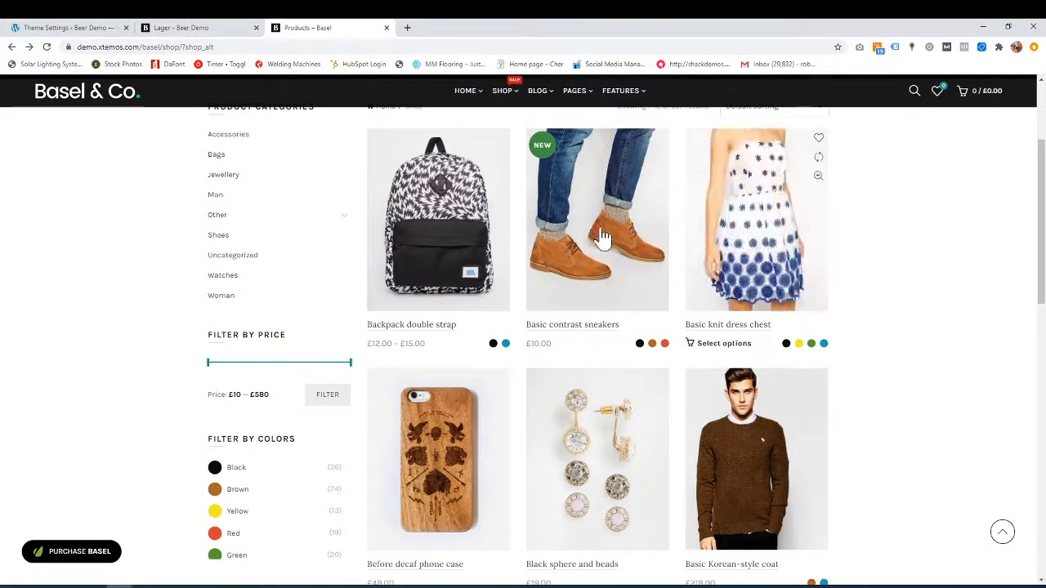
Set Hover on product to Quick shop in the theme settings and save the options.
click(95, 28)
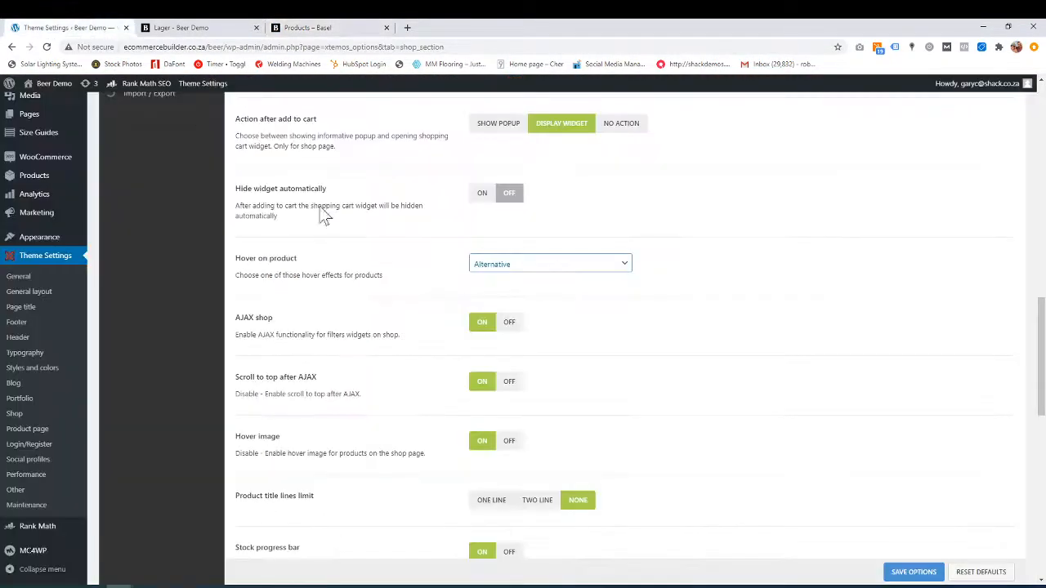
click(549, 267)
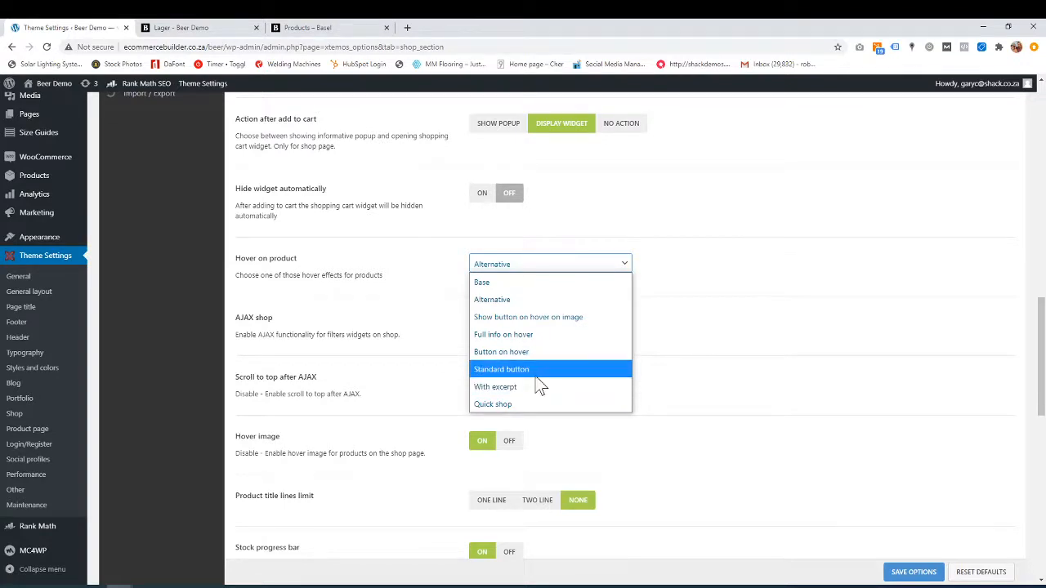
click(513, 402)
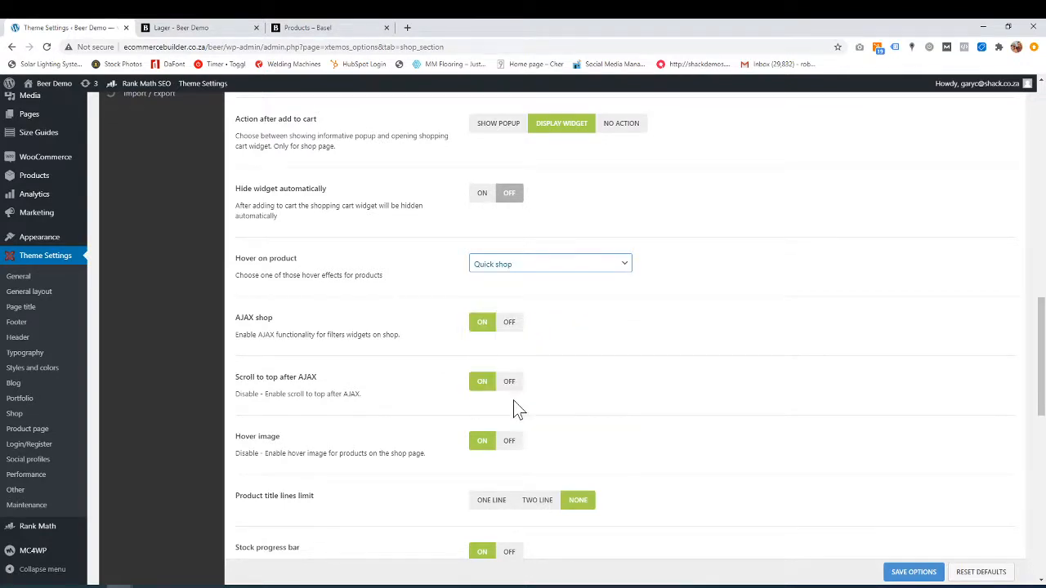
click(617, 265)
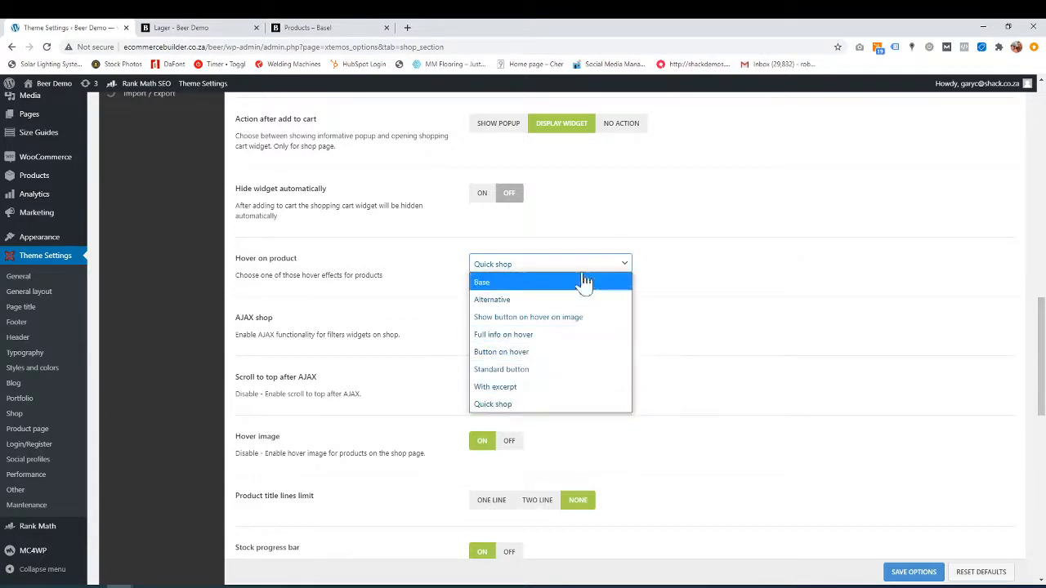
click(692, 270)
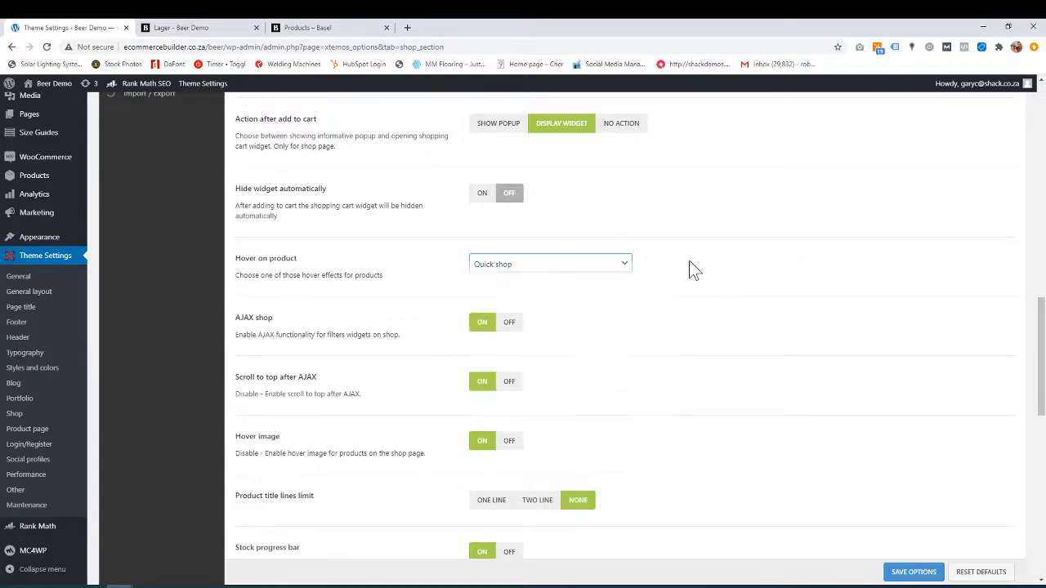
click(923, 576)
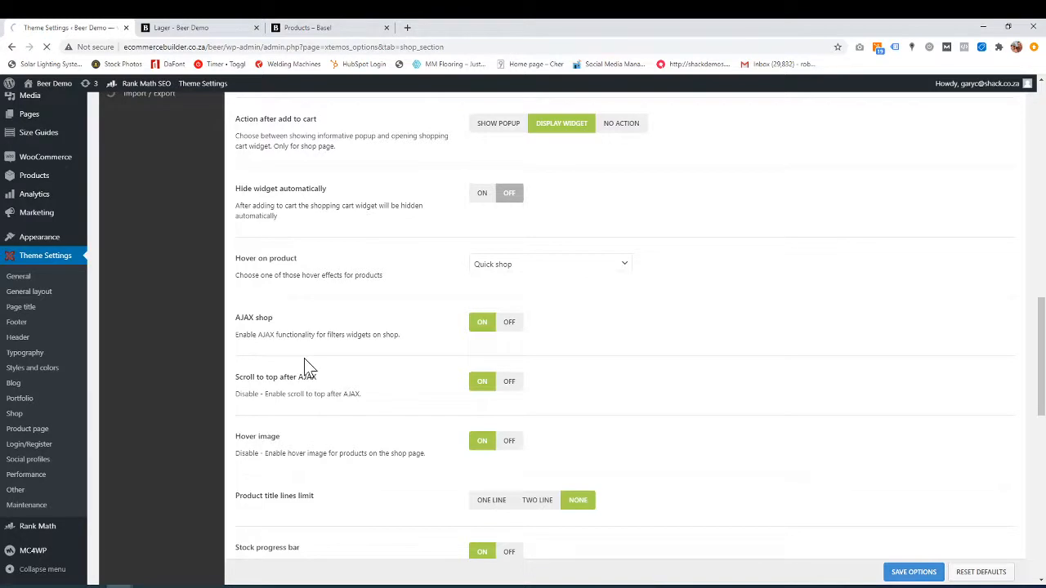
Reload the Lager page, and check the saved Hover on product setting in the theme settings.
click(193, 29)
click(47, 46)
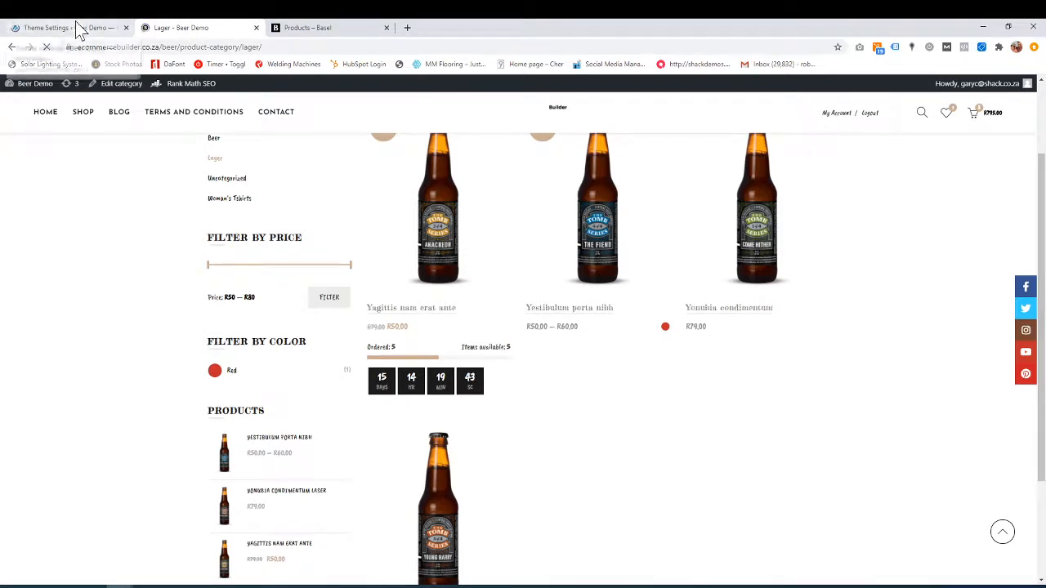
click(78, 27)
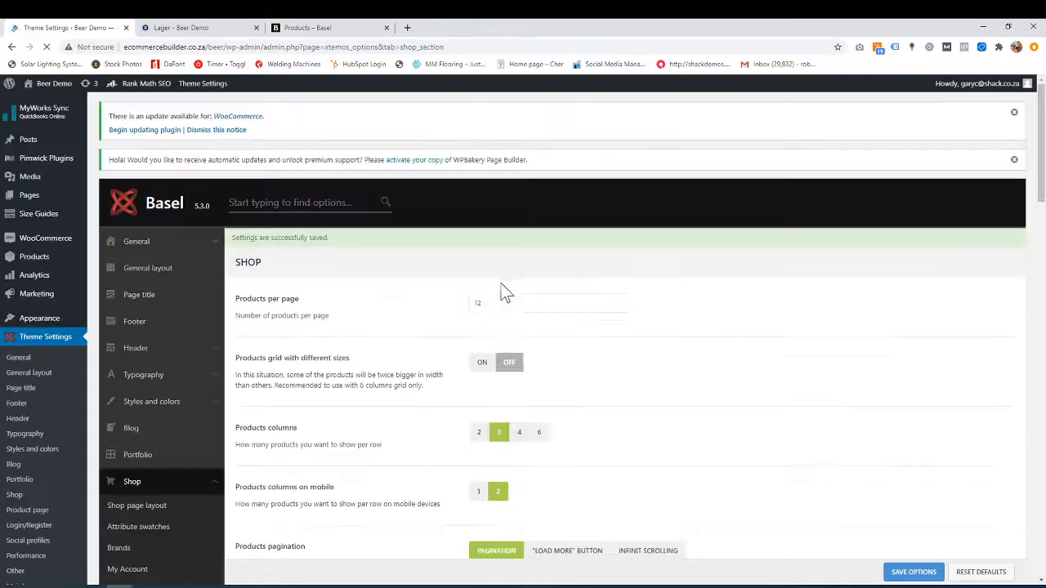
scroll(442, 396, down, 3)
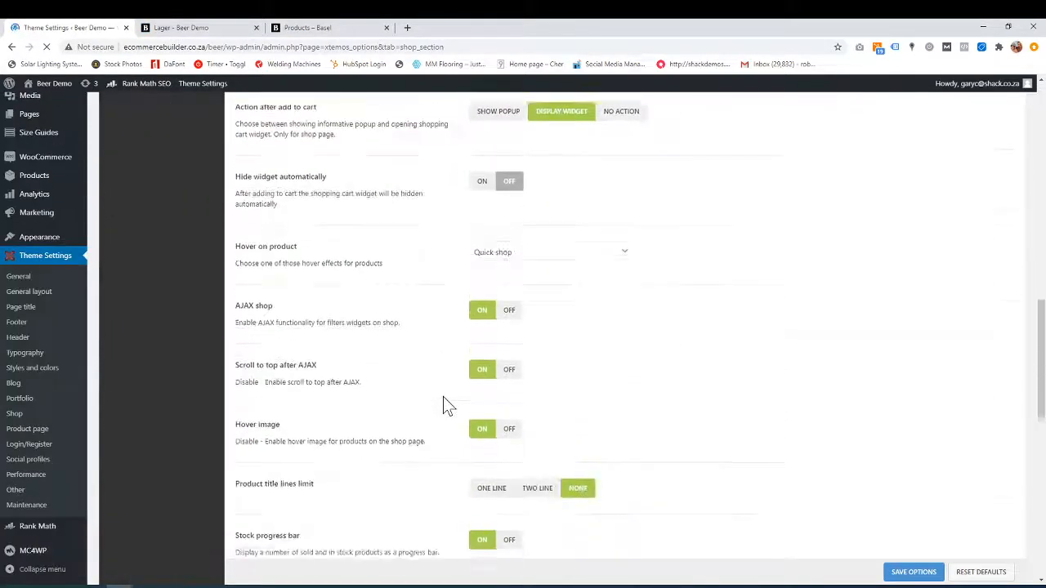
click(531, 210)
click(441, 210)
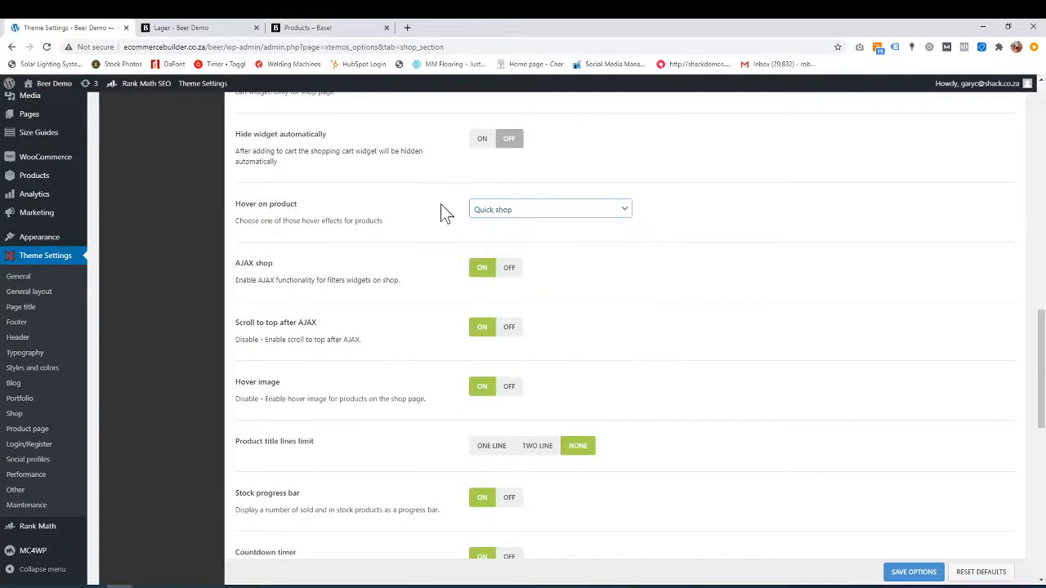
Open the quick shop options of Yestibulum porta nibh on the Lager page.
click(196, 28)
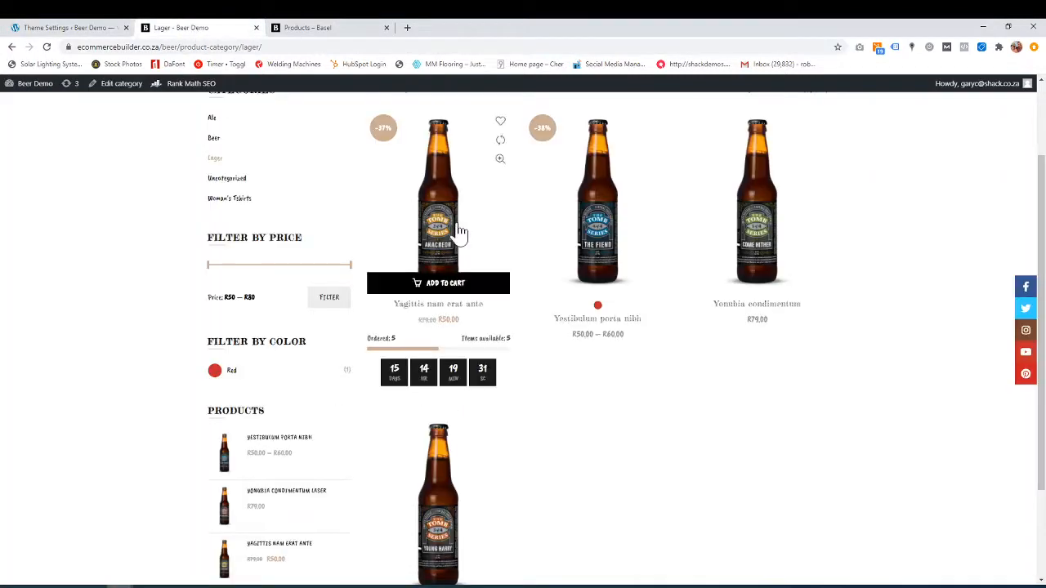
scroll(513, 291, up, 2)
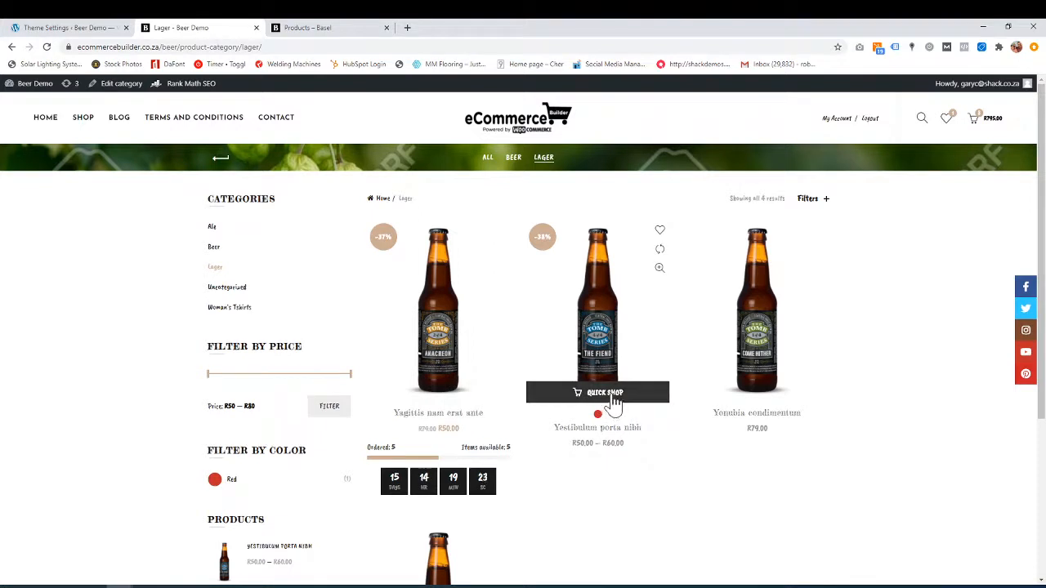
click(612, 396)
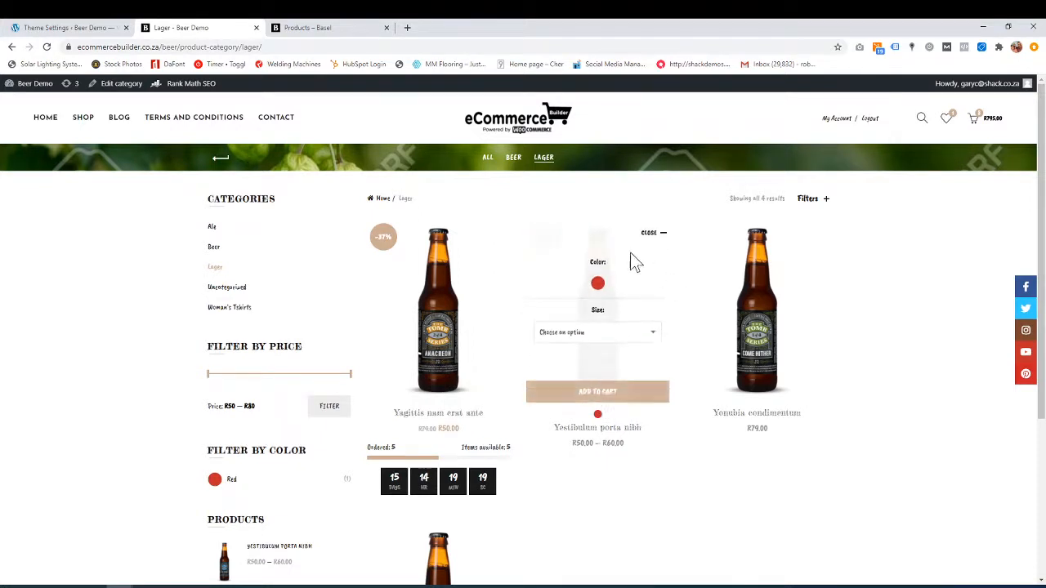
Review the other Hover on product choices in the theme settings, and look over the products on the Lager page again.
click(73, 28)
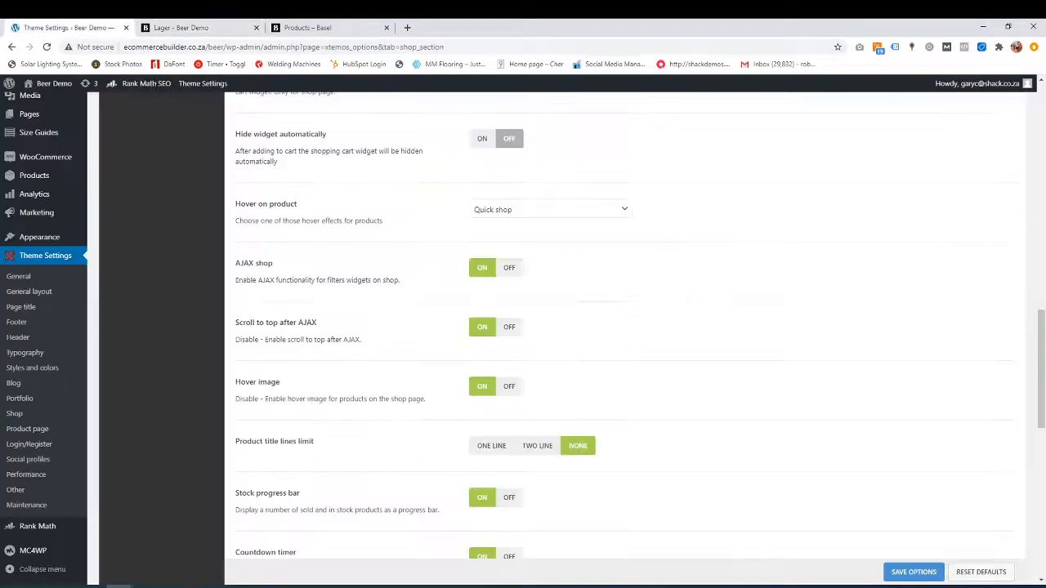
click(564, 210)
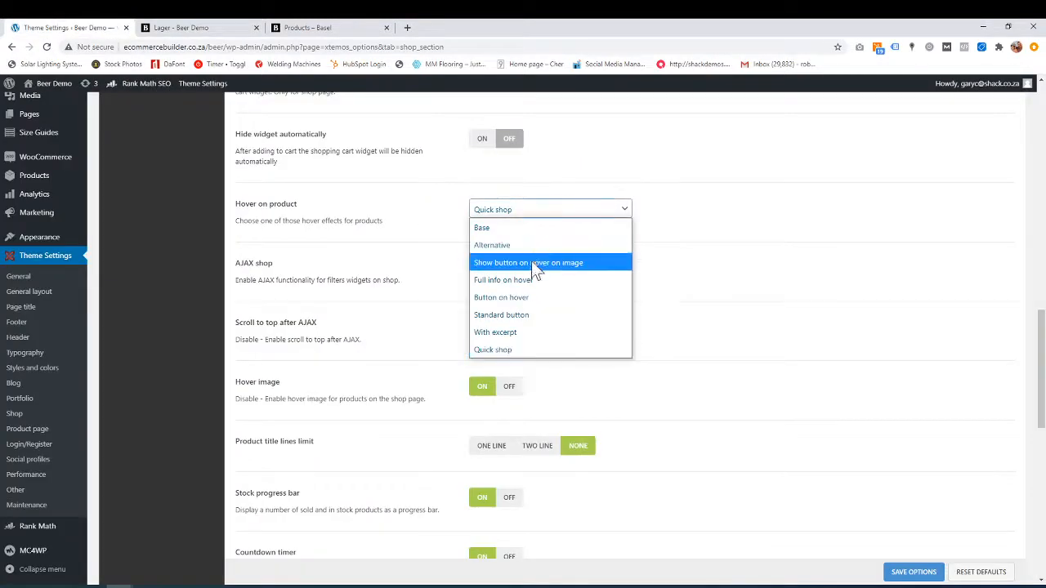
click(200, 29)
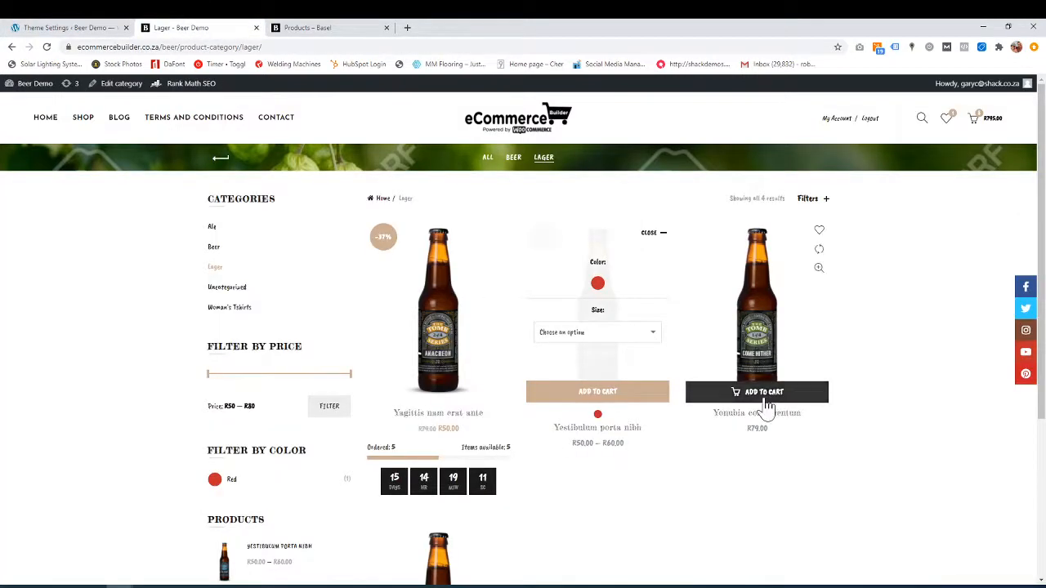
scroll(618, 454, down, 1)
scroll(618, 454, down, 3)
scroll(443, 401, up, 2)
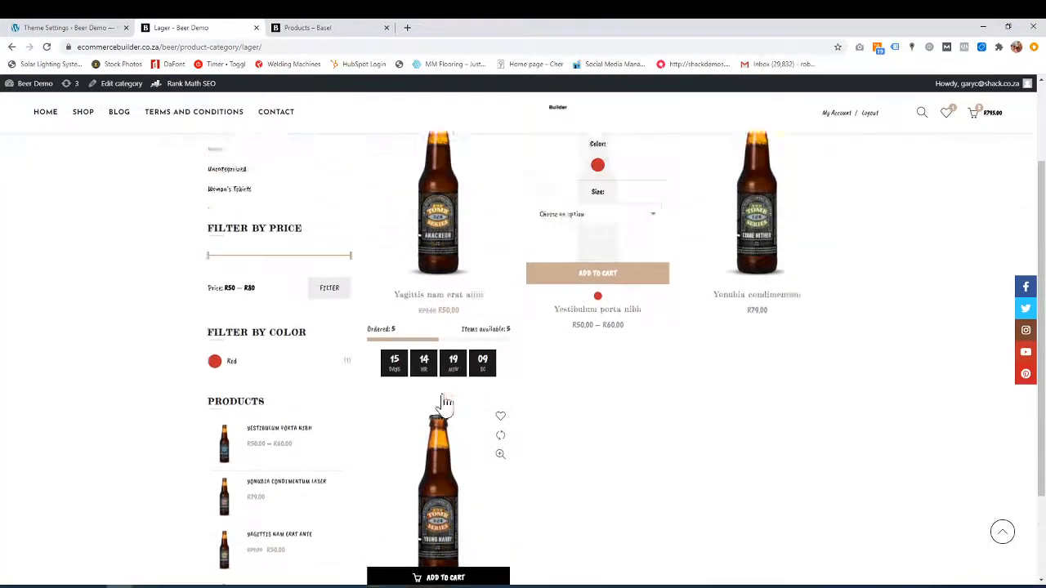
Try the Red color and the Size choices in the quick shop options of Yestibulum porta nibh, and clear the selection.
click(618, 276)
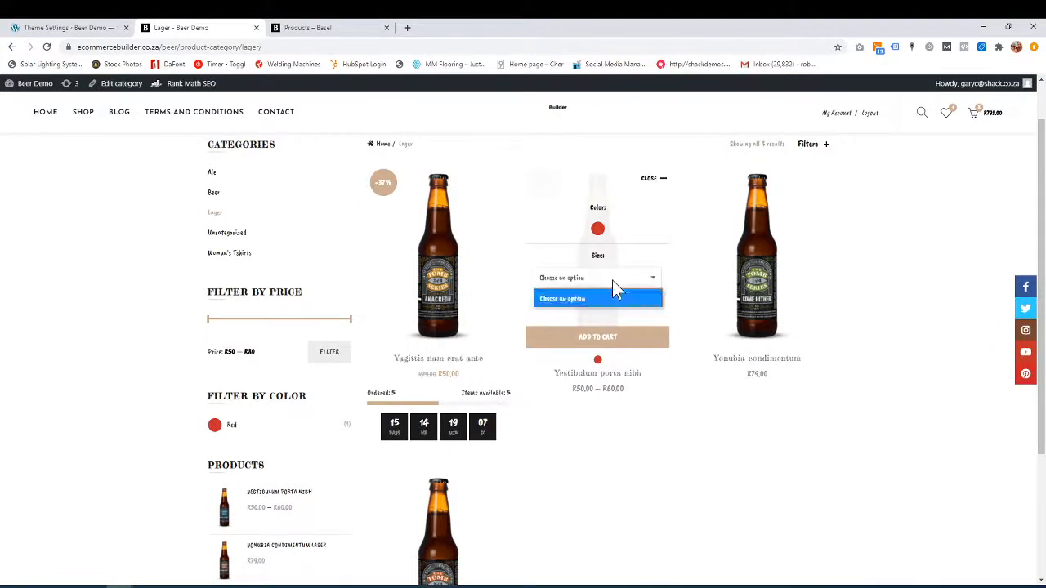
click(602, 310)
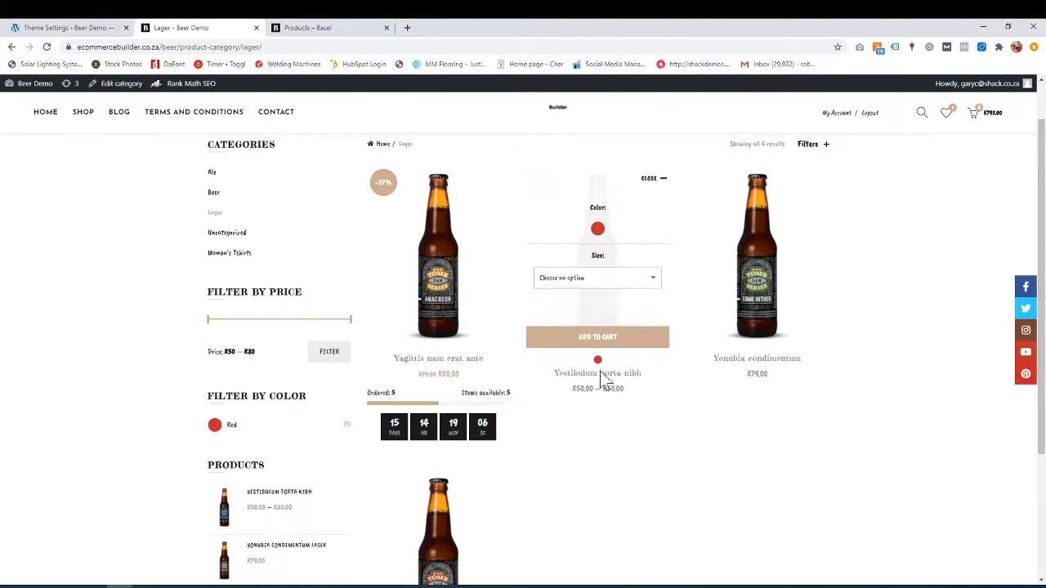
click(619, 279)
click(594, 302)
click(596, 229)
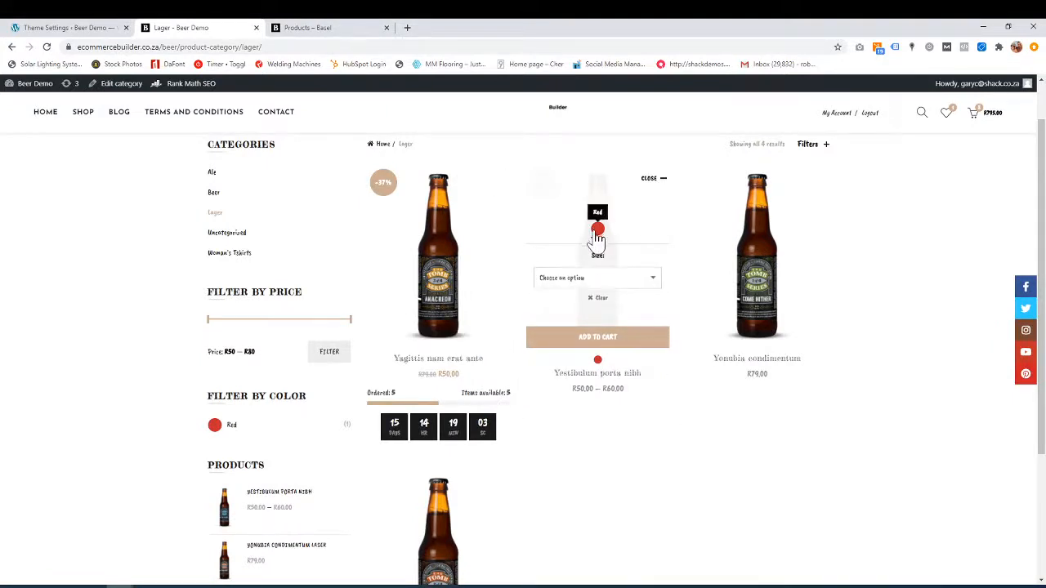
click(597, 282)
click(583, 299)
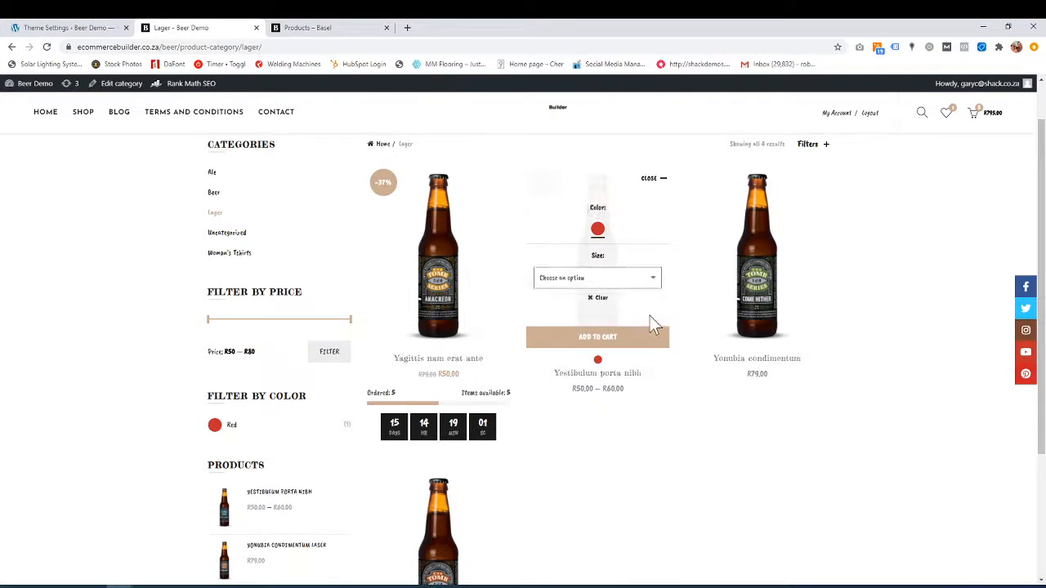
click(597, 298)
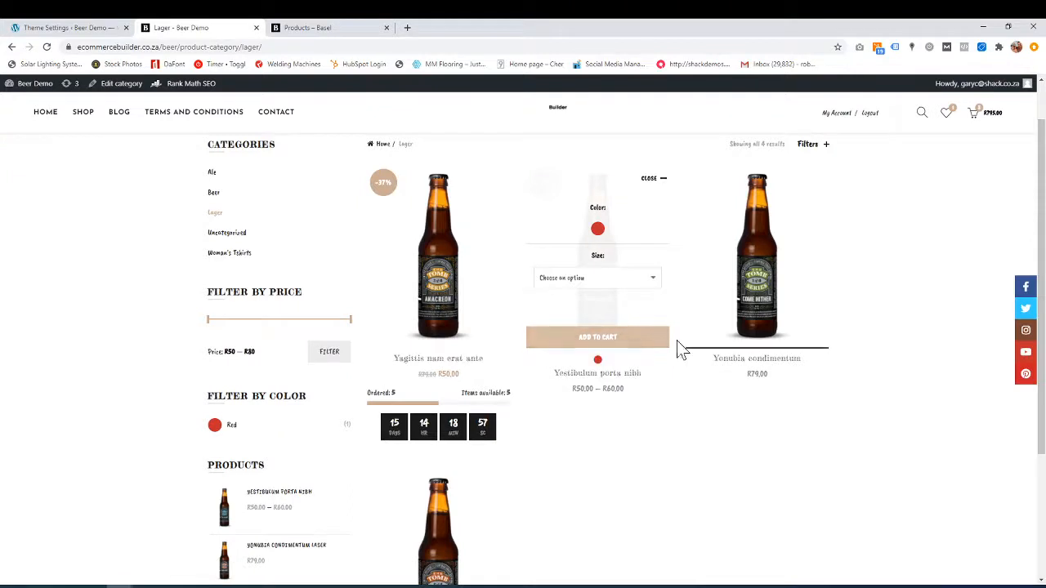
Review the Hover on product choices and the AJAX shop setting in the theme settings.
click(93, 29)
click(535, 211)
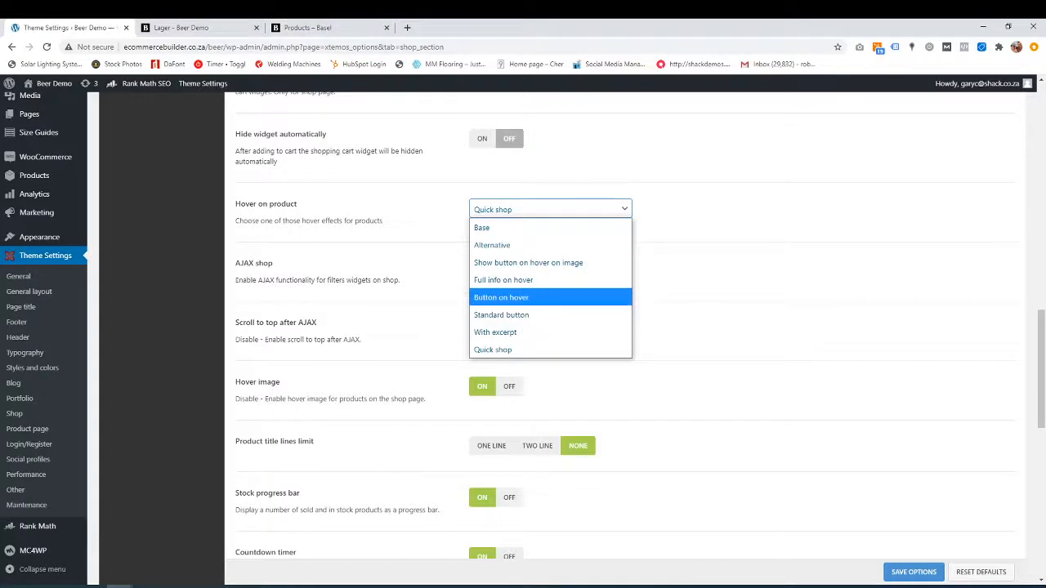
click(230, 286)
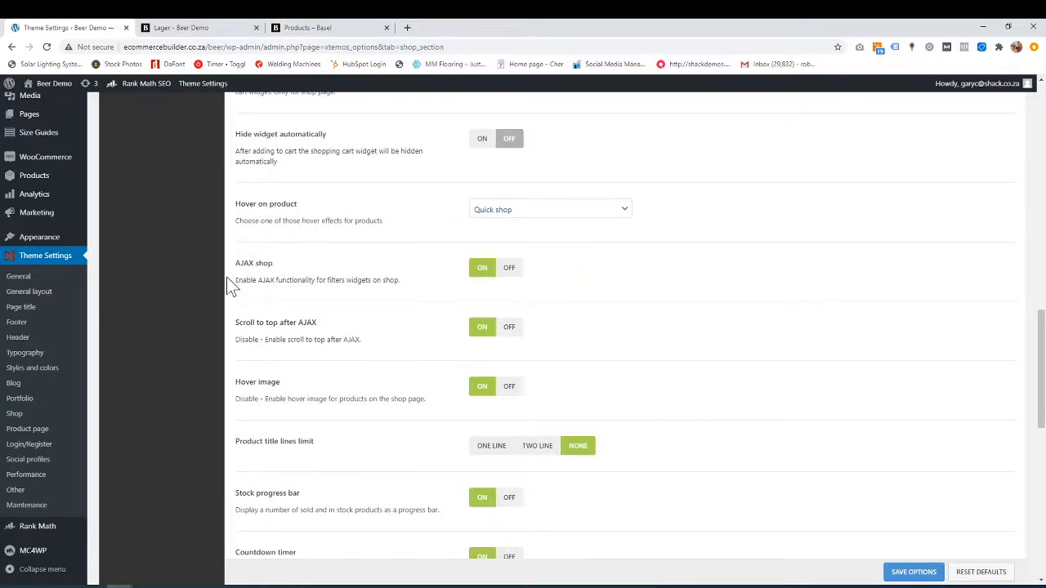
scroll(245, 282, down, 1)
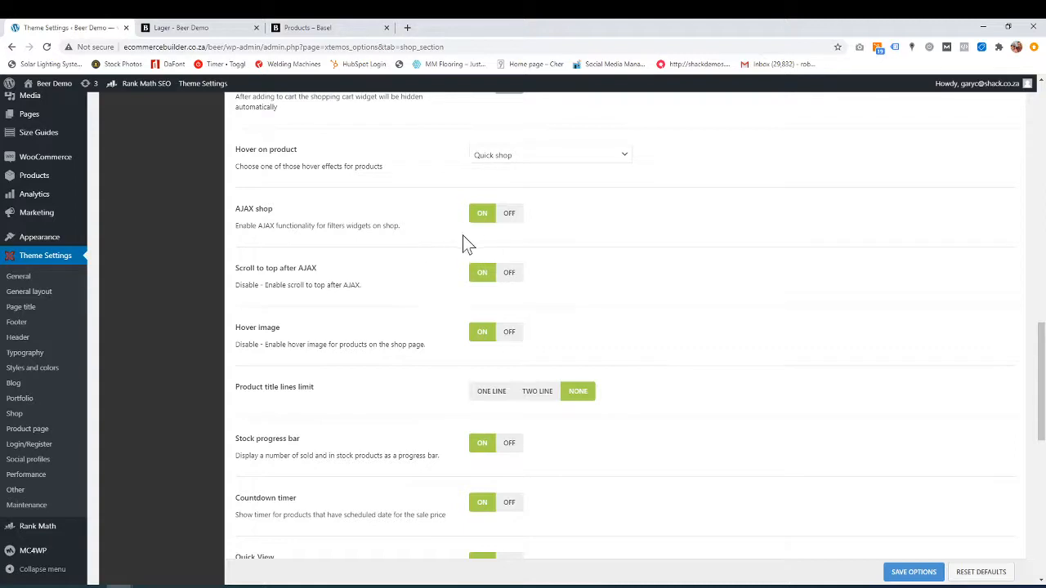
Try the scroll-to-top control from the end of the Lager page, and return to the theme settings.
click(203, 30)
scroll(833, 408, down, 3)
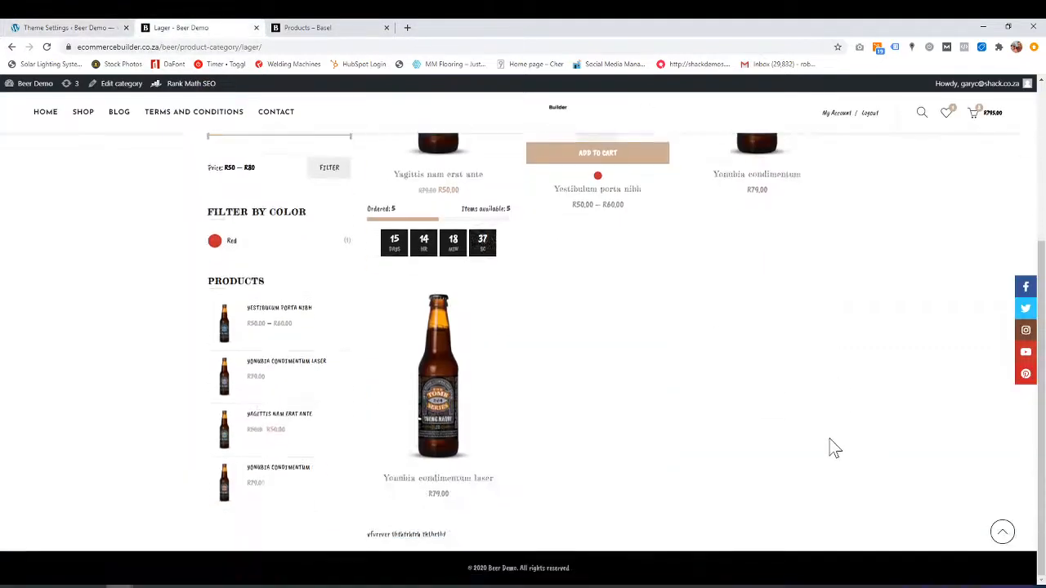
click(1005, 535)
click(74, 28)
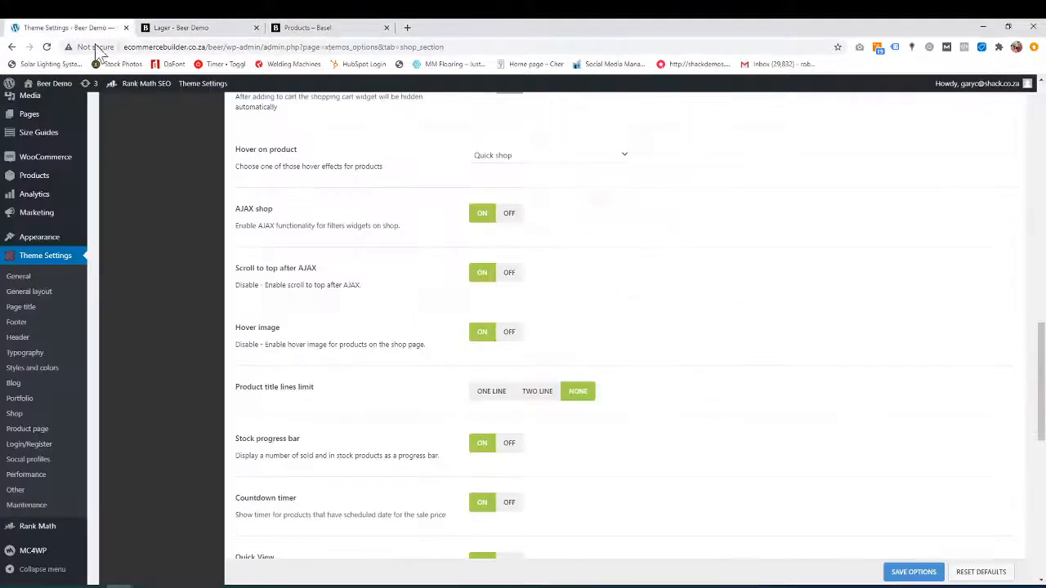
Compare the Hover image setting with the product images on the Lager page and in the Basel demo shop.
scroll(356, 415, down, 1)
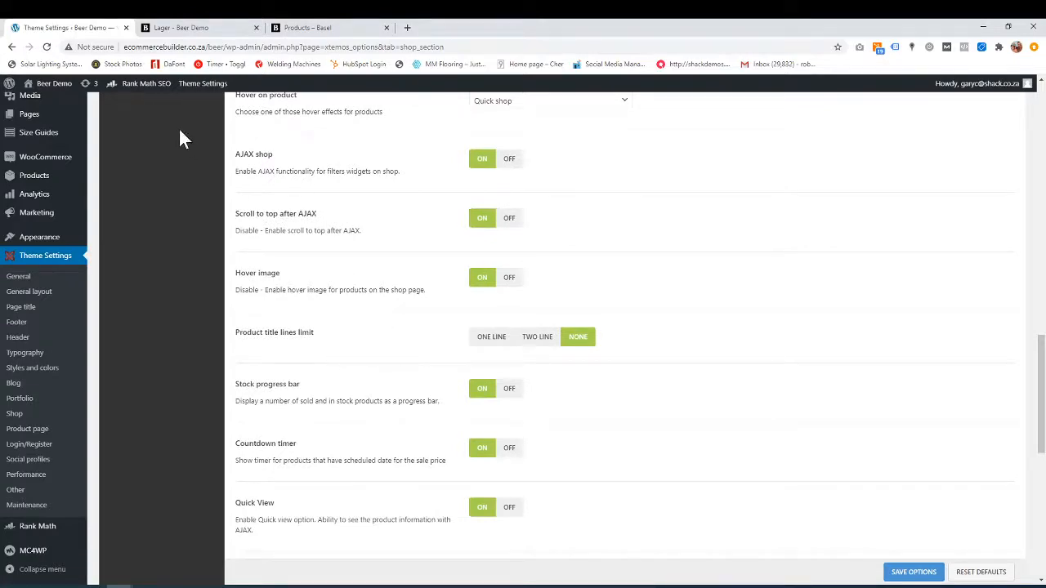
click(196, 28)
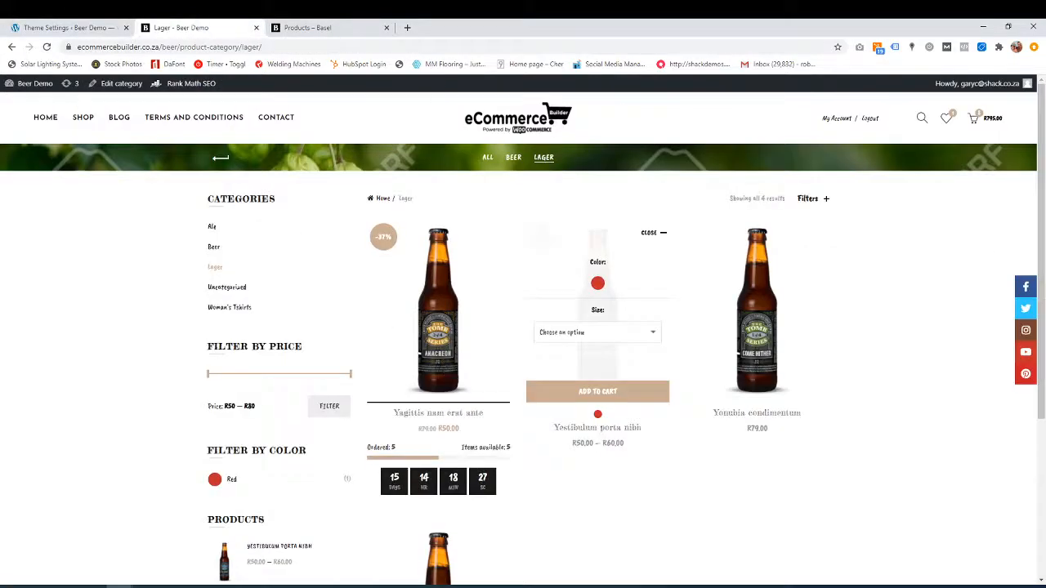
click(163, 46)
click(335, 30)
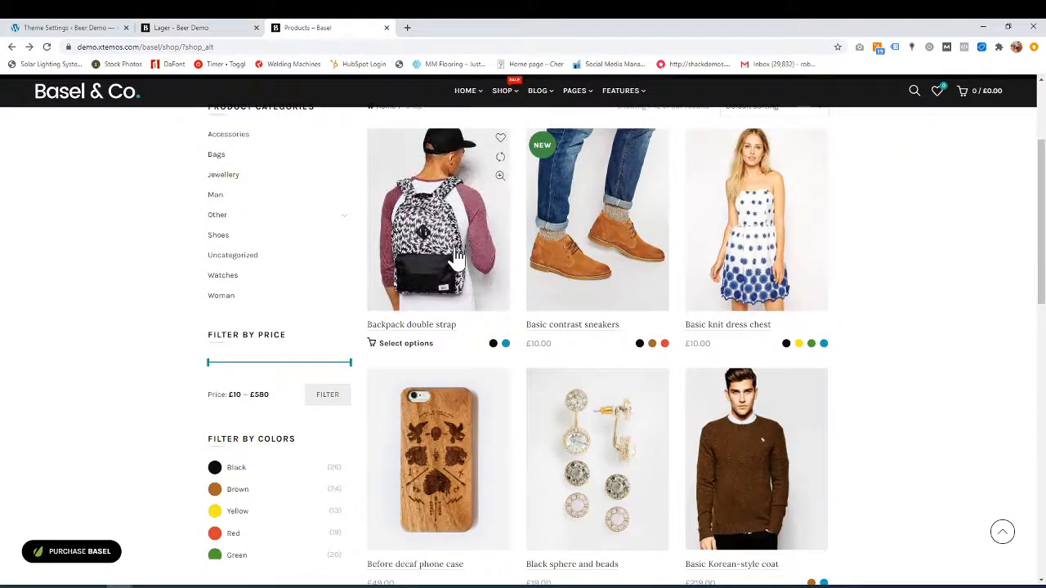
click(45, 29)
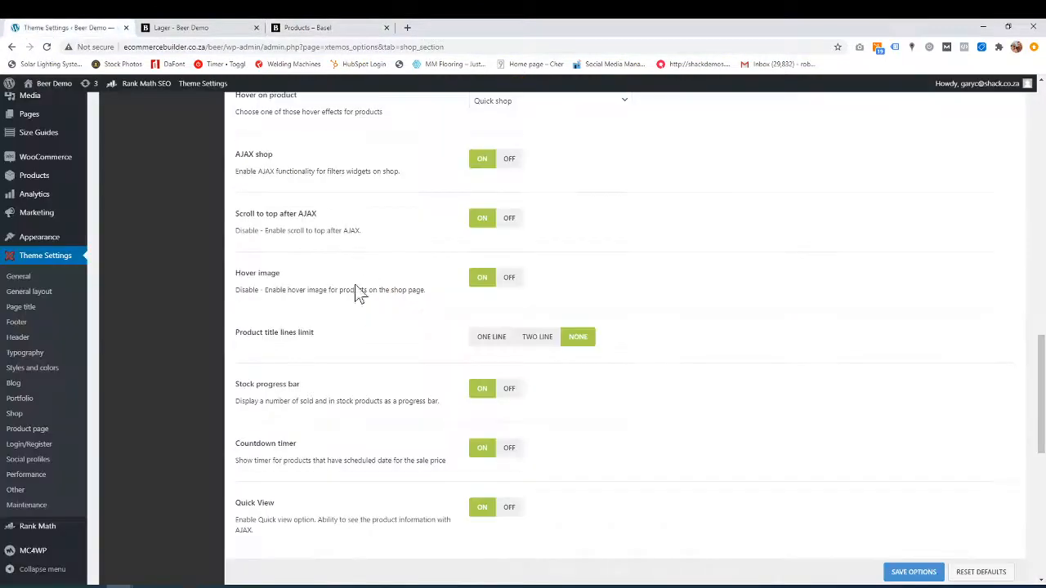
Look over the available Hover on product effects in the theme settings once more.
scroll(357, 292, up, 3)
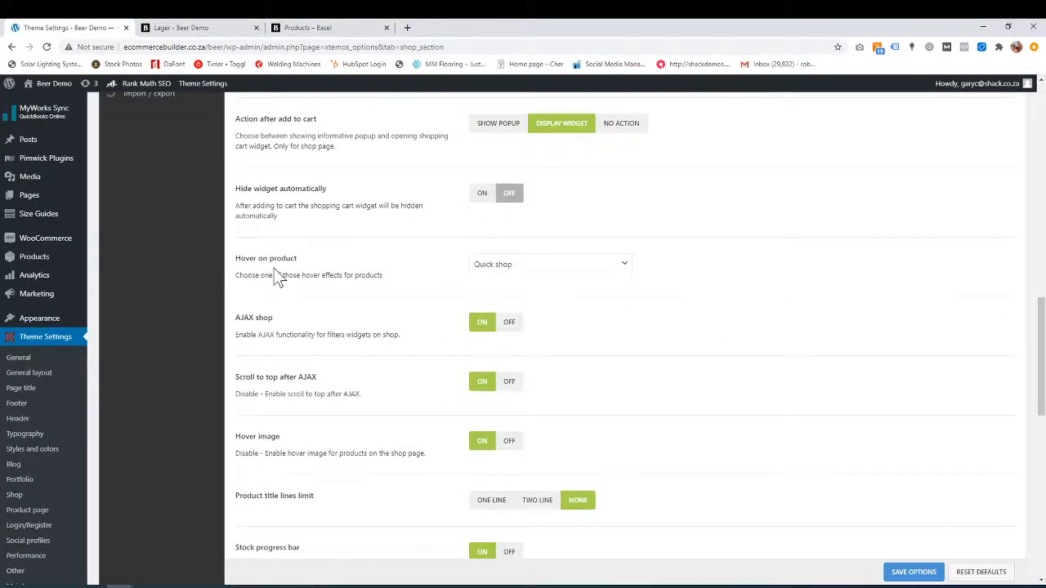
click(533, 272)
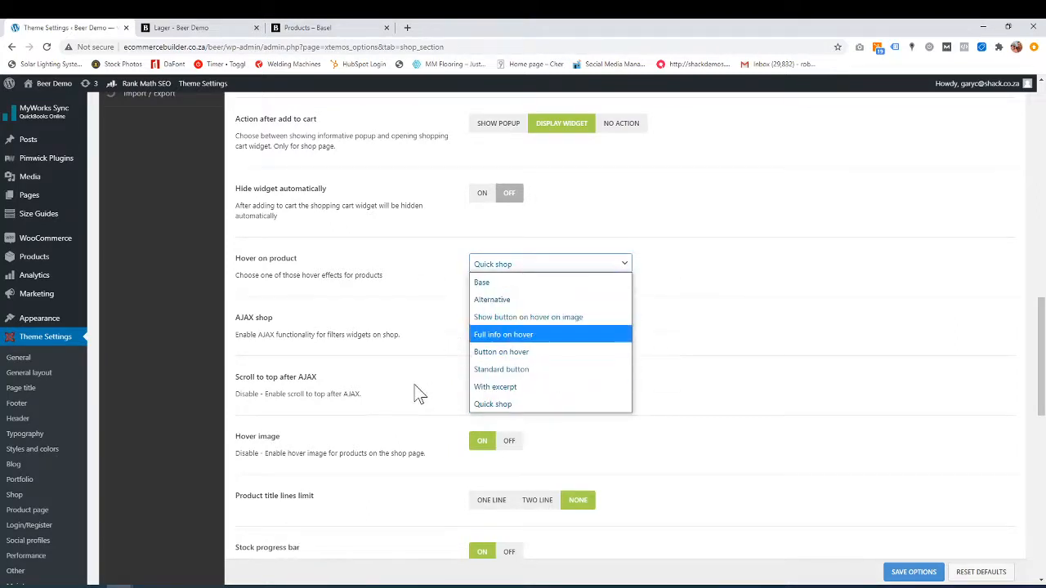
click(228, 419)
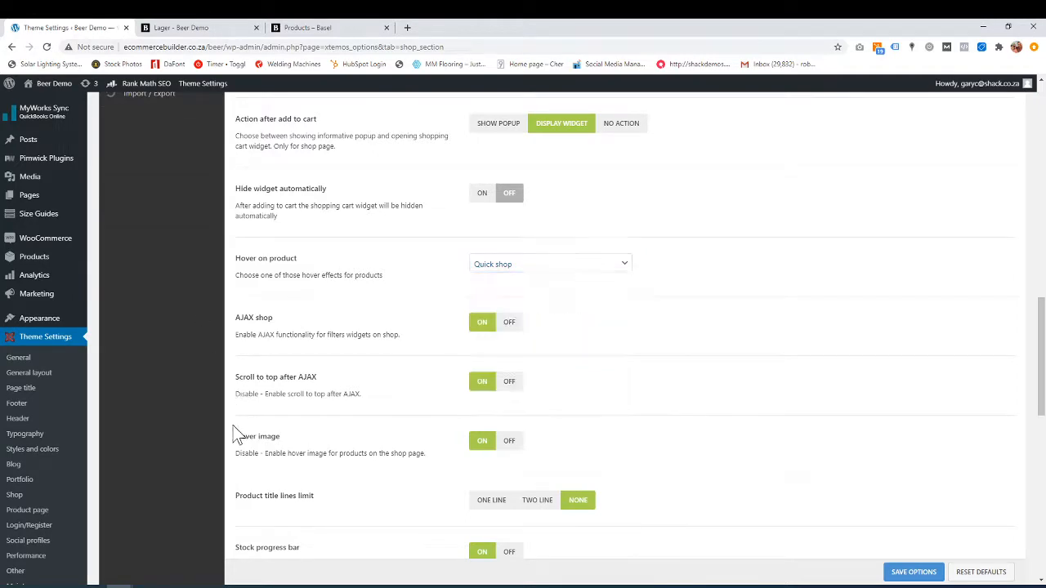
Examine how product images behave on hover on the Lager page and in the Basel demo shop again.
scroll(317, 357, down, 2)
click(206, 27)
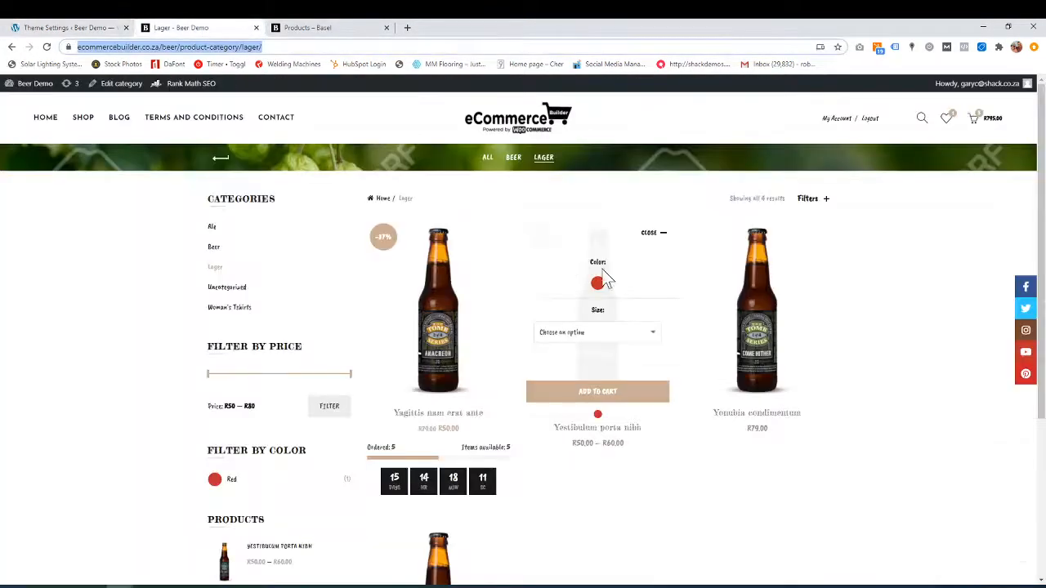
click(331, 26)
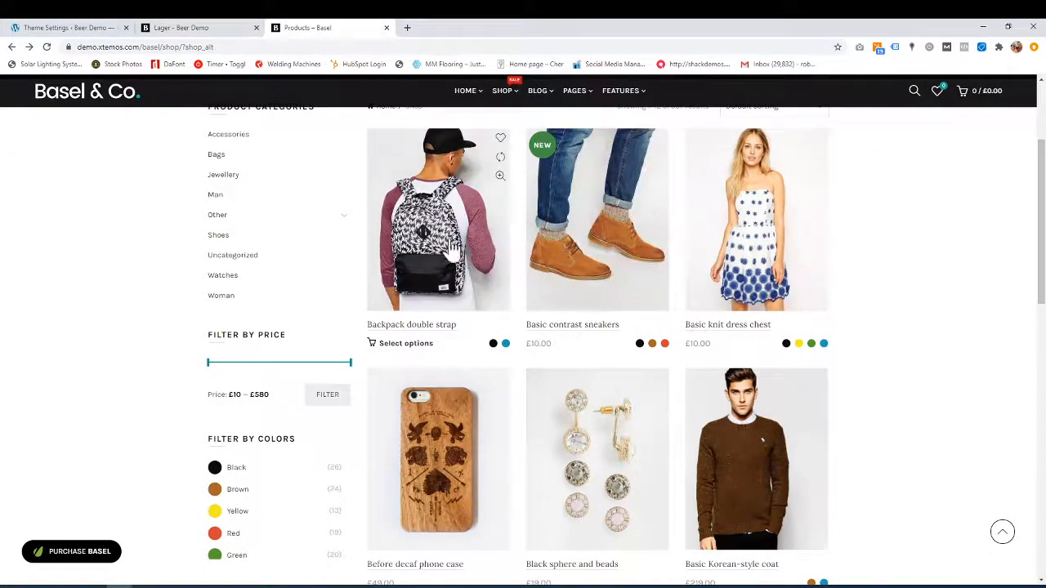
click(173, 27)
click(74, 27)
Check the Product title lines limit setting against the product titles on the Lager page.
scroll(502, 316, down, 2)
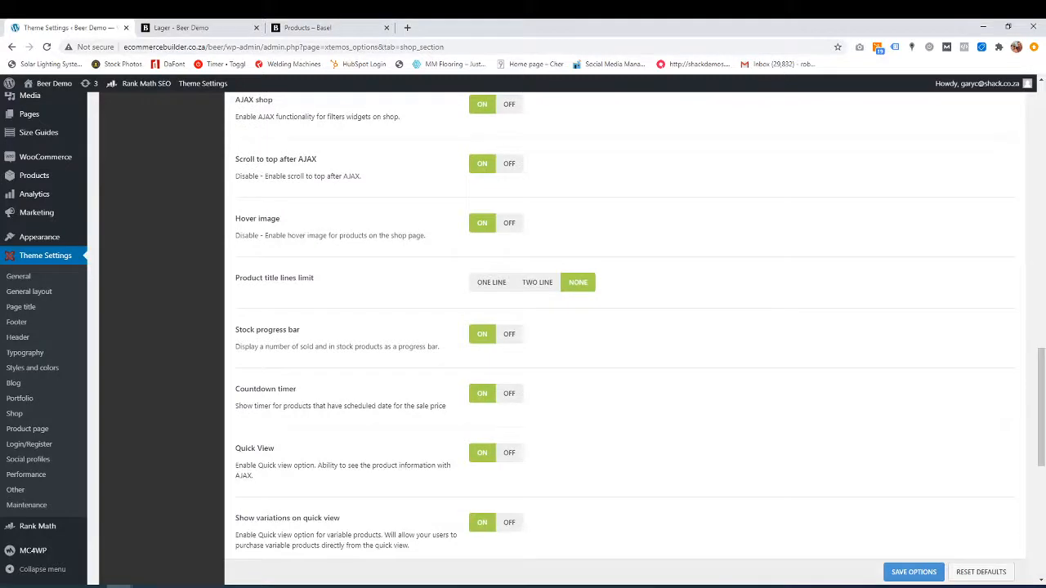
click(183, 28)
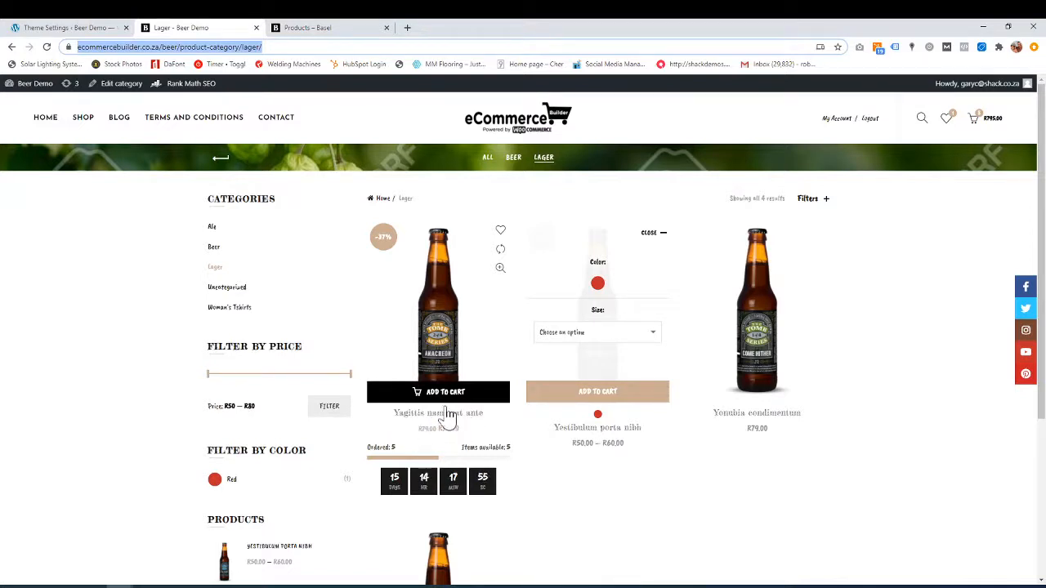
click(98, 27)
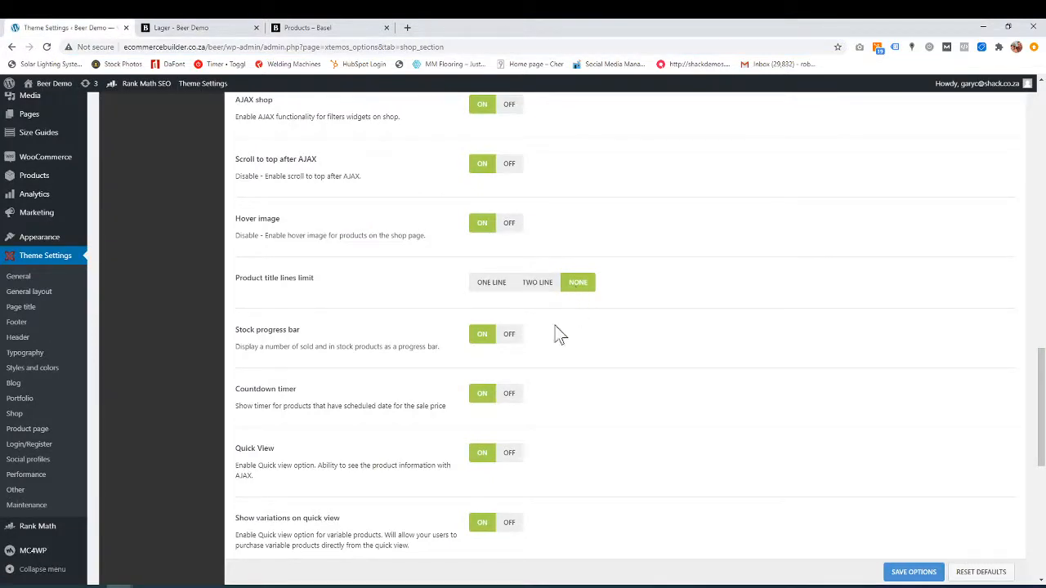
Check the Stock progress bar setting against the stock bar below Yagittis nam erat ante on the Lager page.
scroll(260, 363, down, 1)
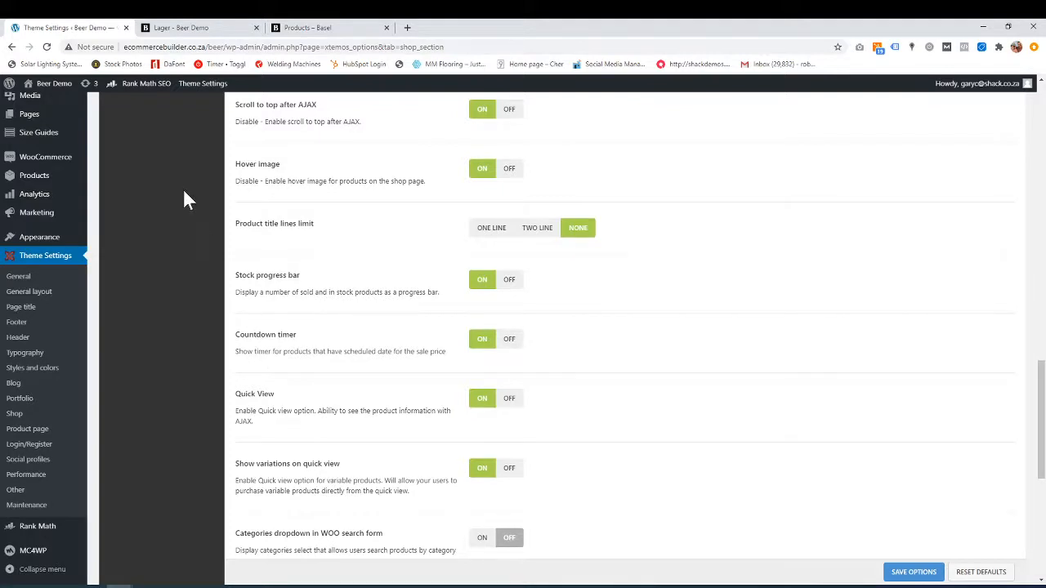
click(206, 28)
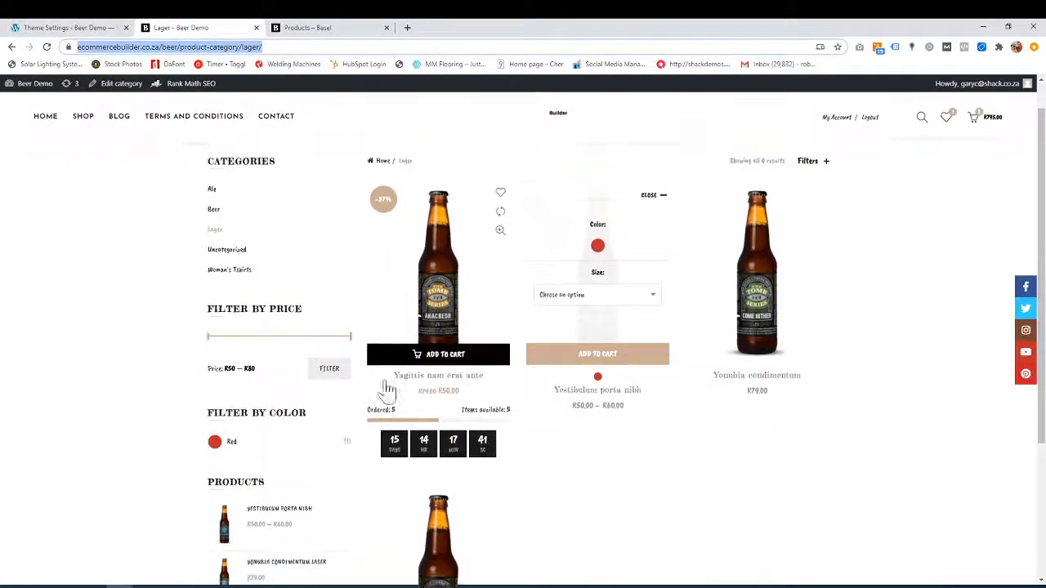
scroll(388, 390, down, 1)
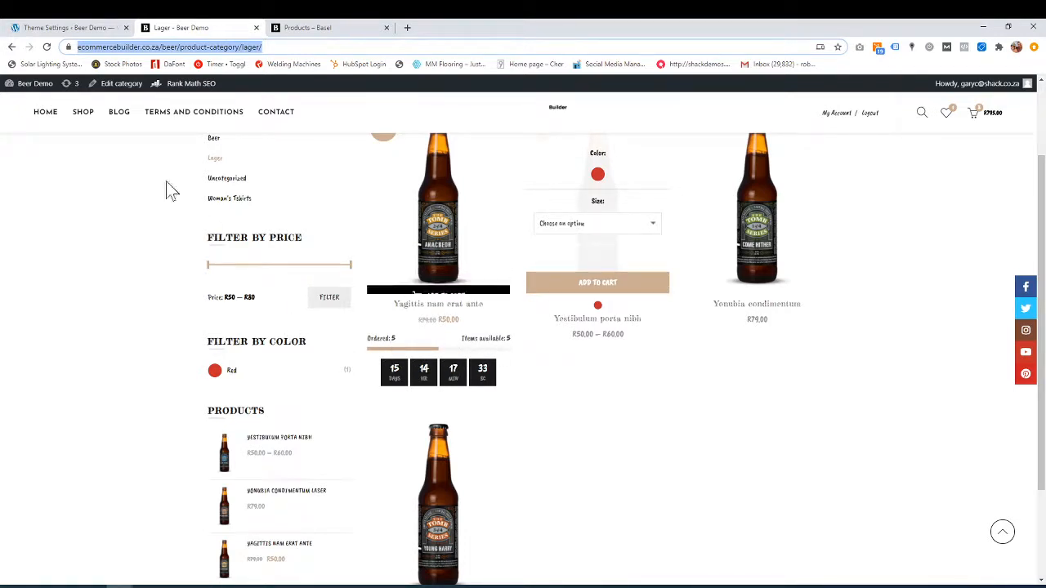
click(66, 28)
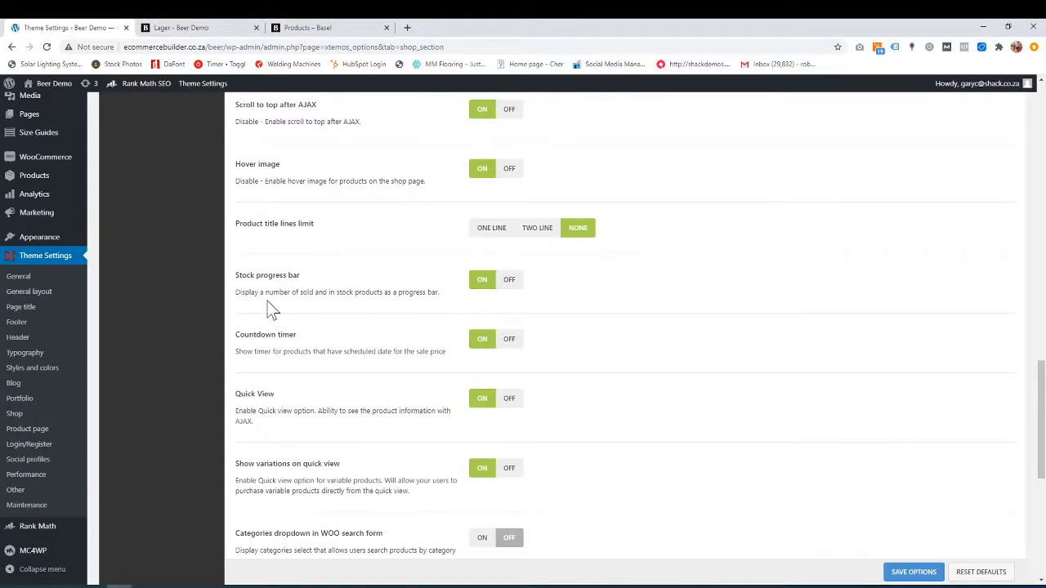
Open the list of all WooCommerce products in a new browser tab.
mouse_move(45, 177)
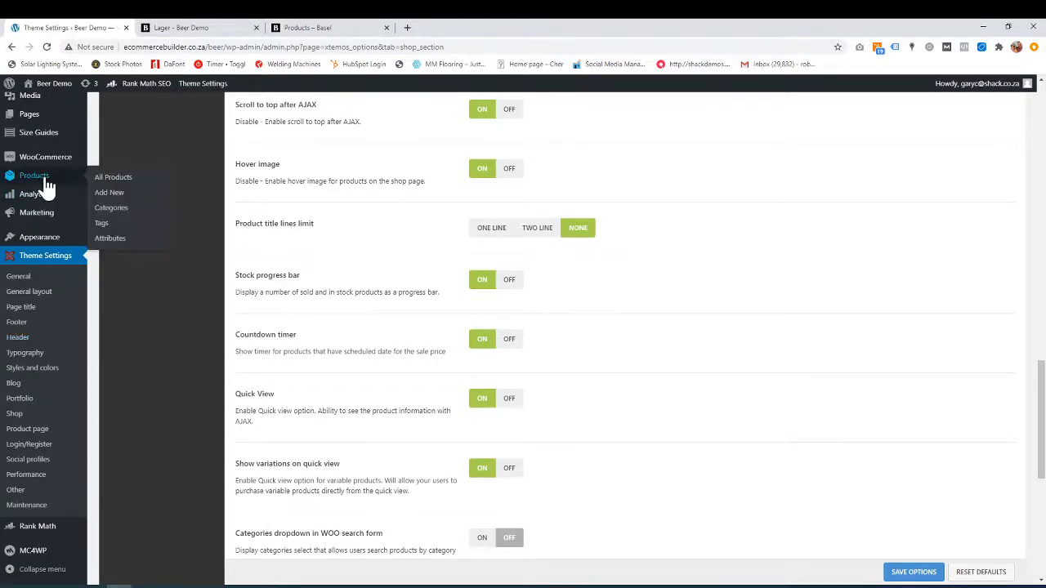
right_click(113, 179)
click(168, 183)
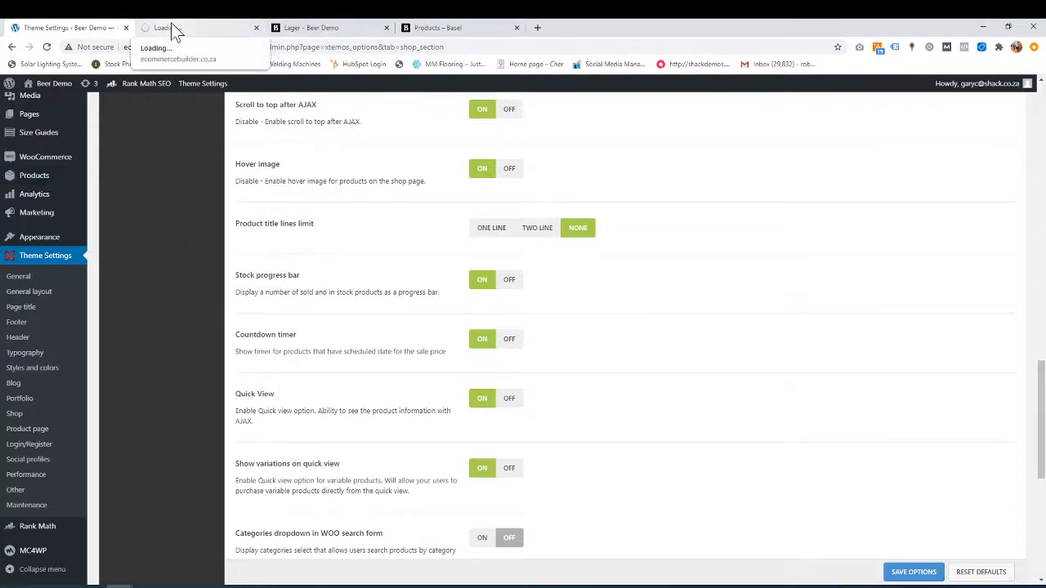
click(175, 29)
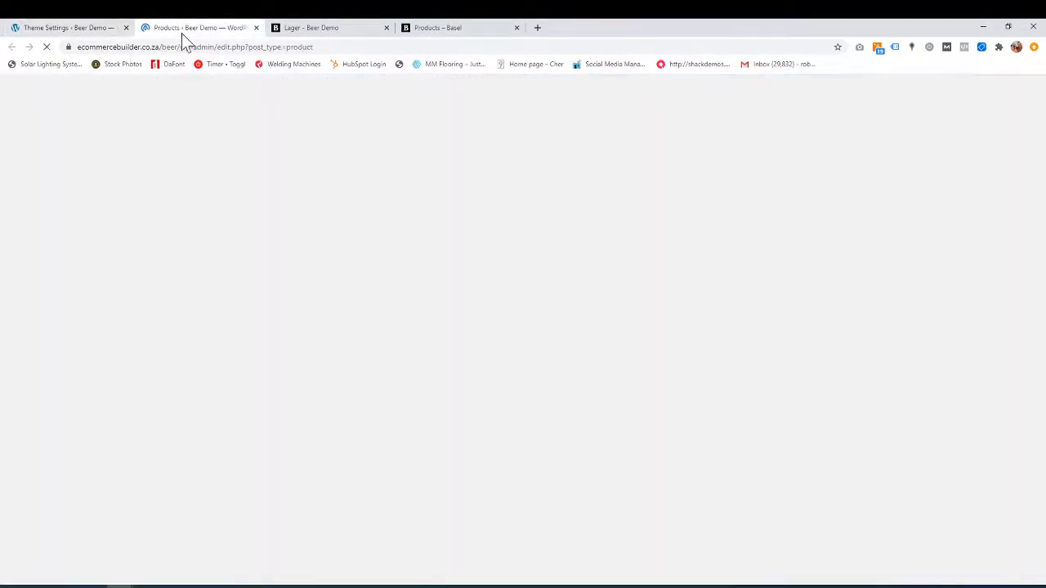
Check the stock bar on the Lager page again, and open Yestibulum porta nibh for editing from the product list.
click(303, 28)
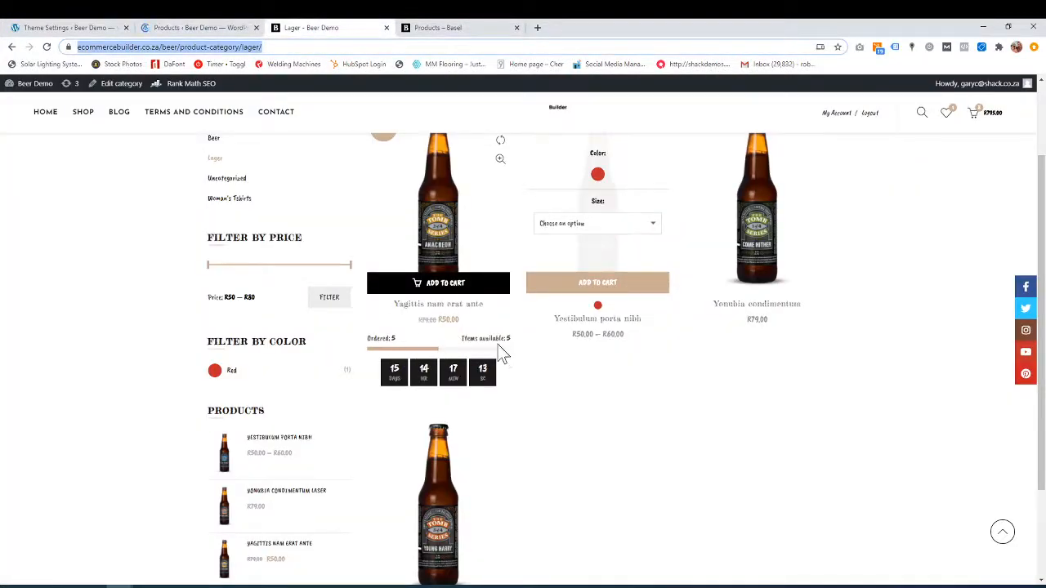
click(193, 29)
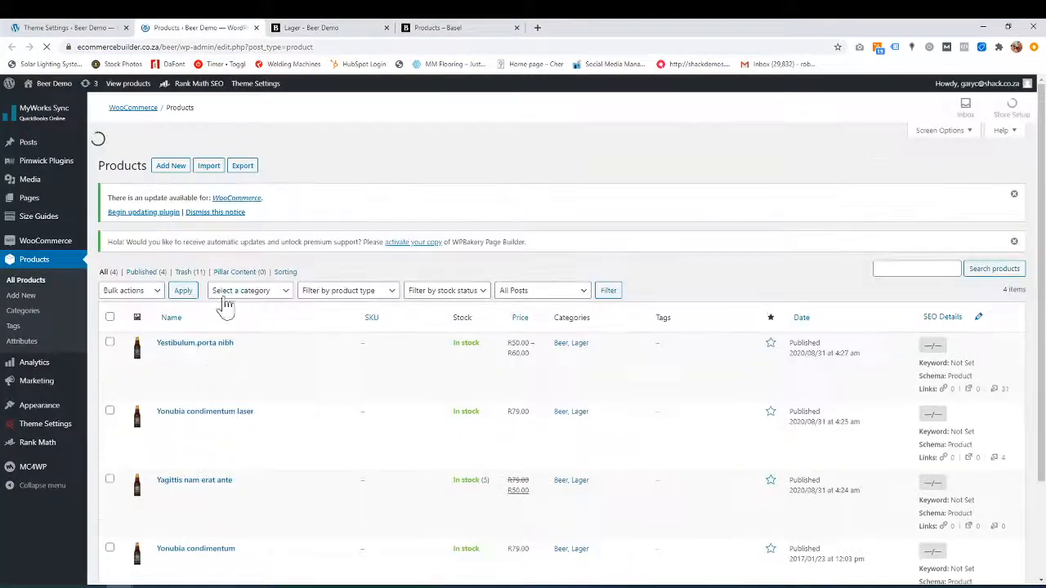
scroll(189, 443, down, 2)
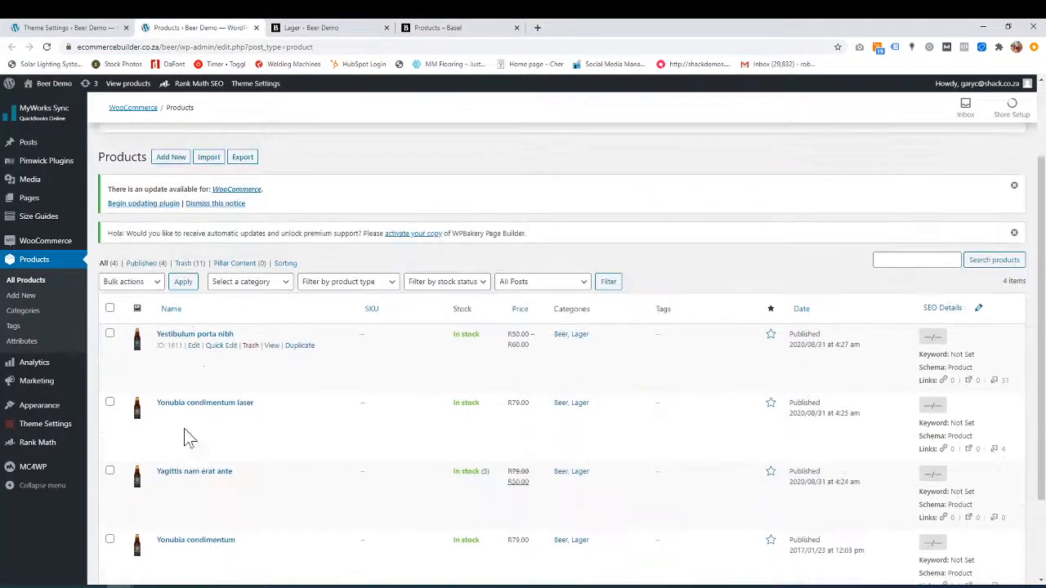
click(197, 347)
Compare the Countdown timer setting with the sale timer on the Lager page, and return to the product editing page.
click(72, 27)
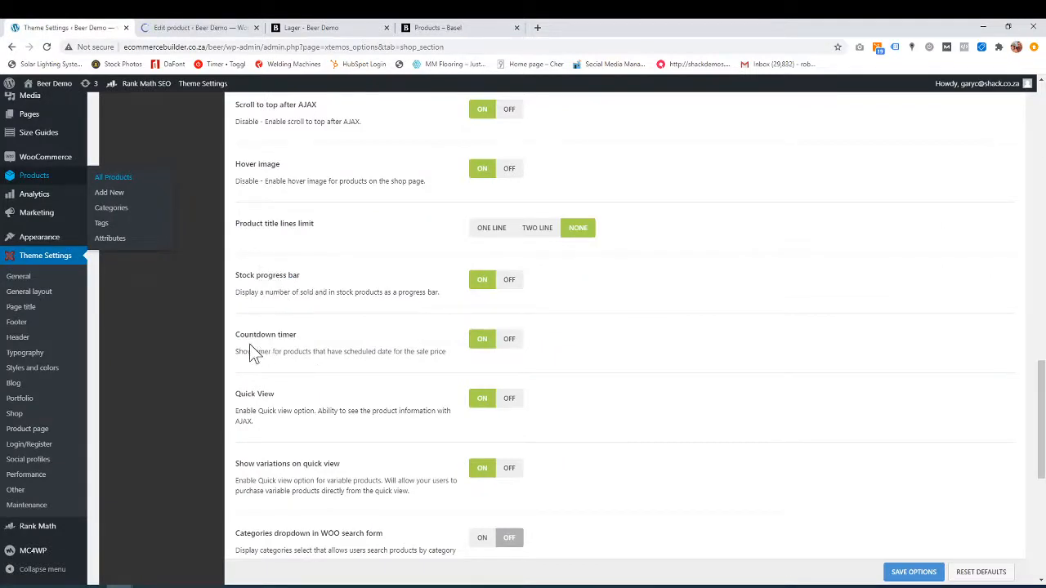
click(327, 27)
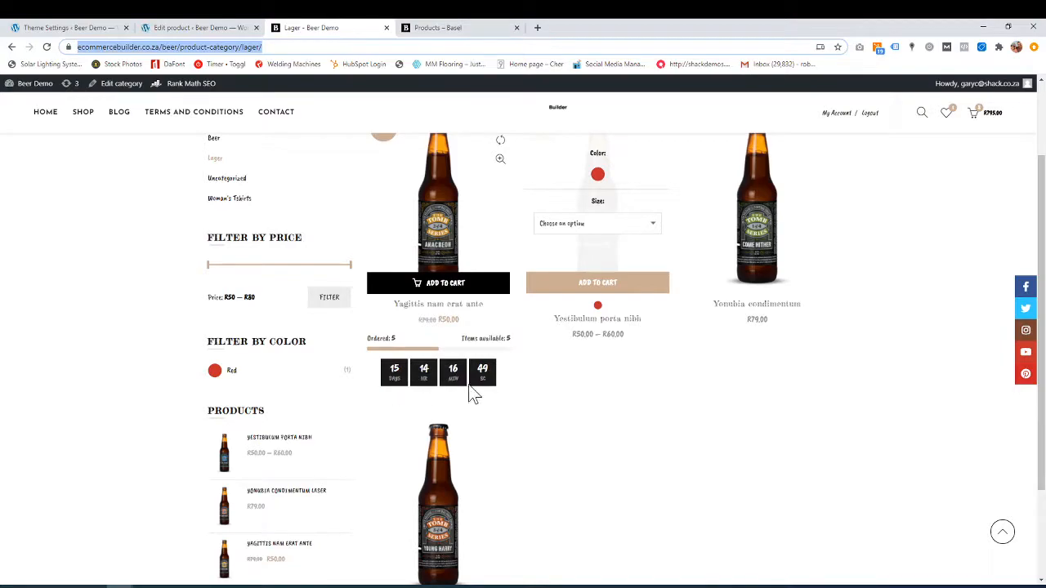
click(189, 29)
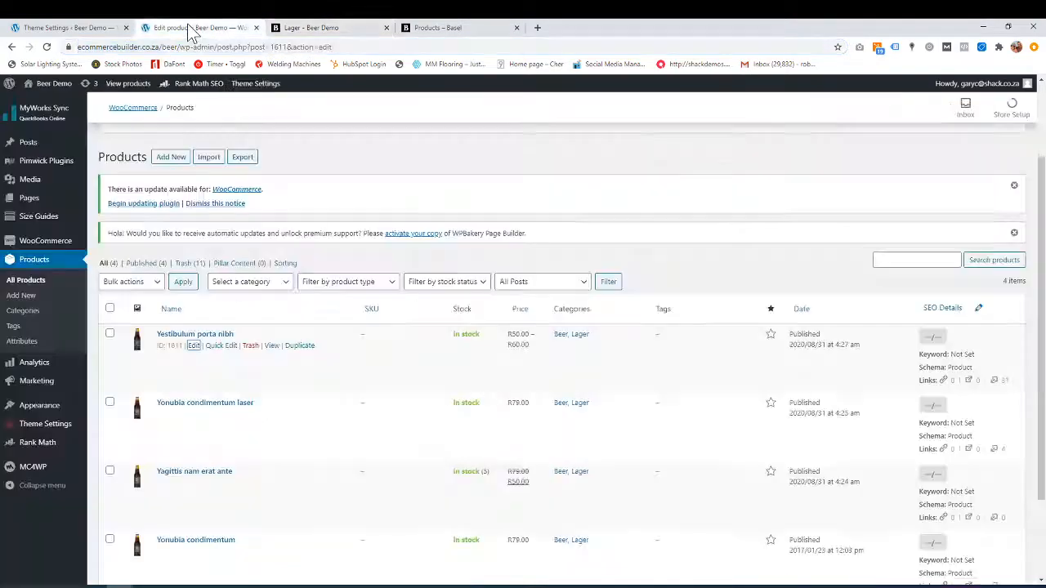
Open the product's variations and expand variation #1825 to examine its price, stock and shipping fields.
scroll(345, 380, down, 10)
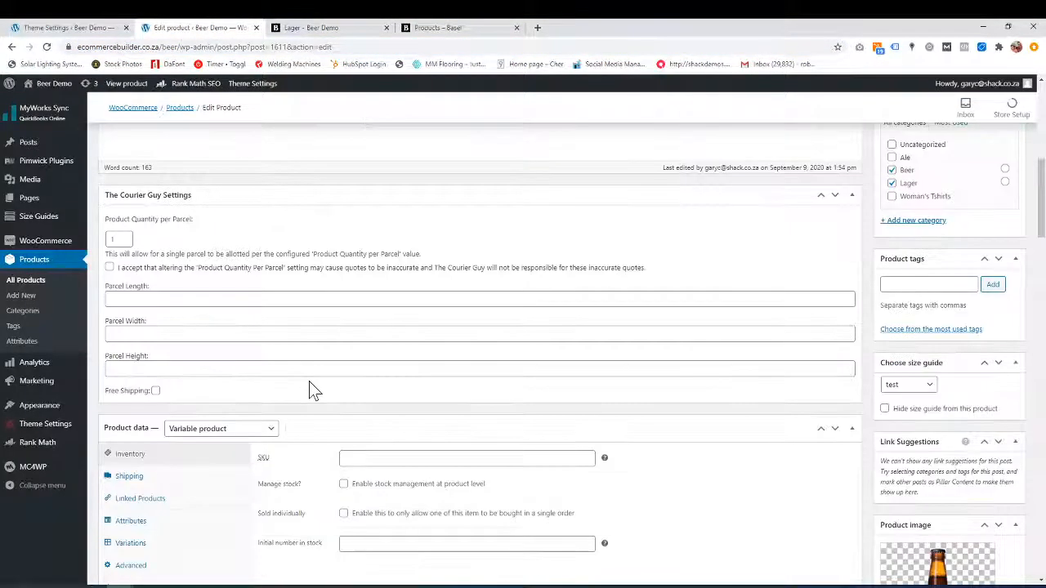
scroll(314, 390, down, 5)
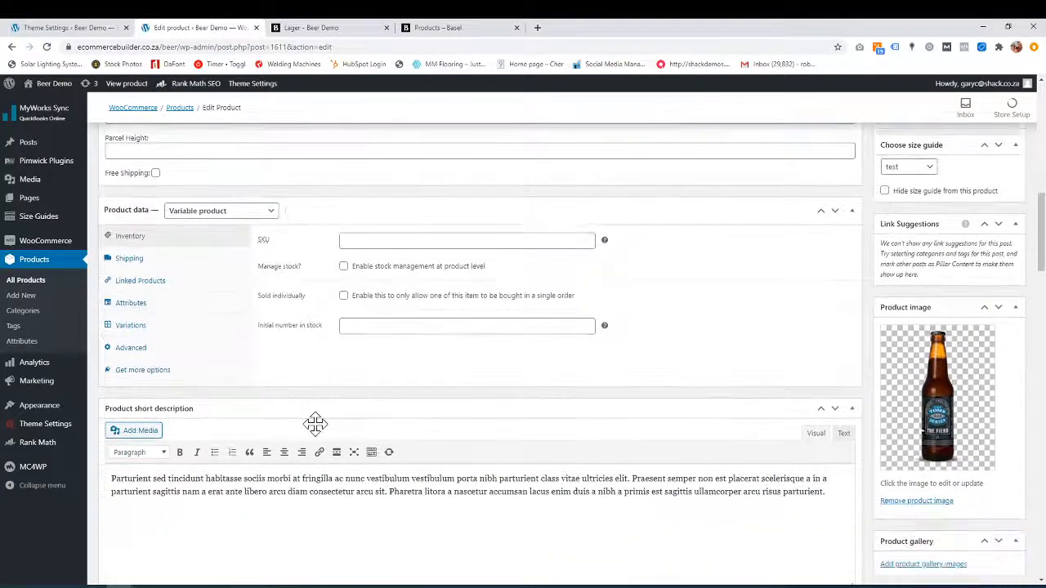
click(136, 326)
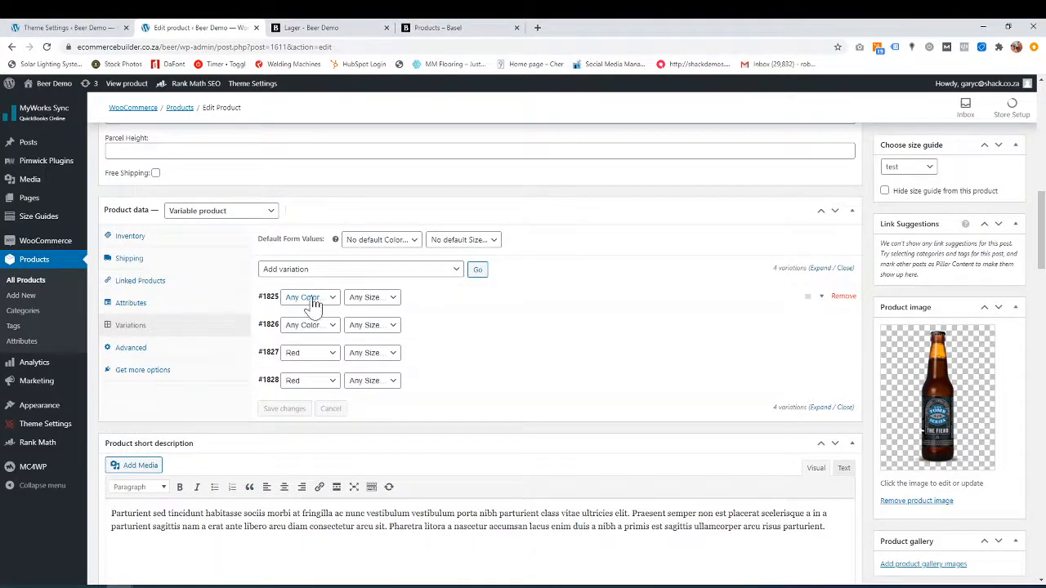
click(462, 311)
scroll(431, 427, down, 2)
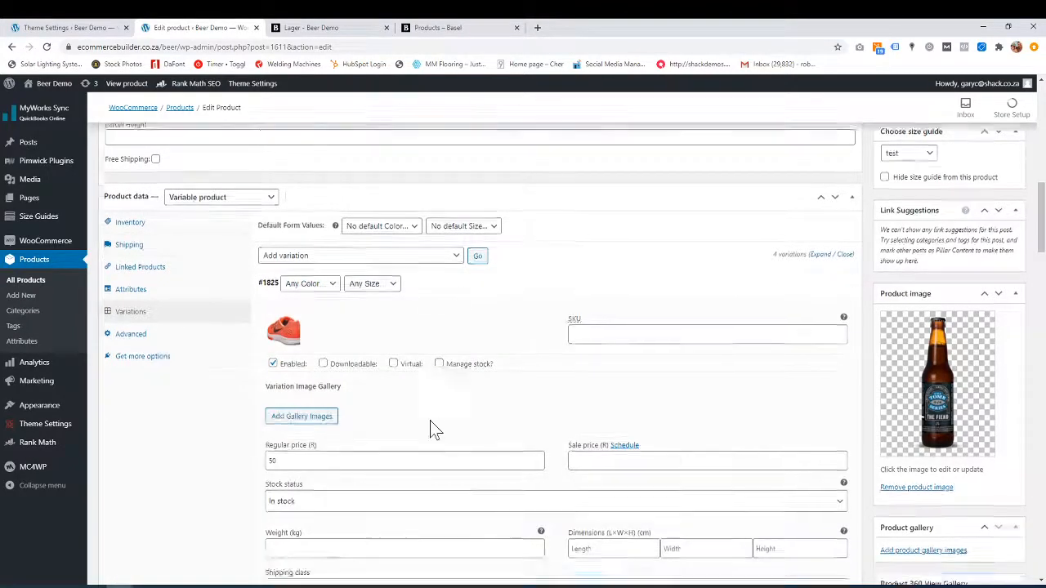
scroll(437, 455, down, 1)
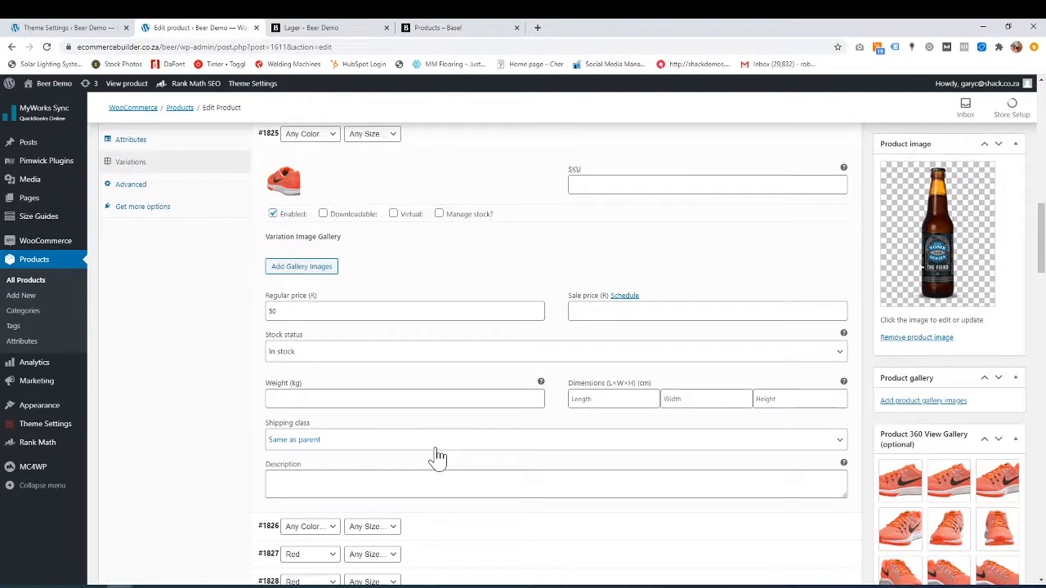
scroll(438, 458, down, 2)
scroll(438, 457, up, 3)
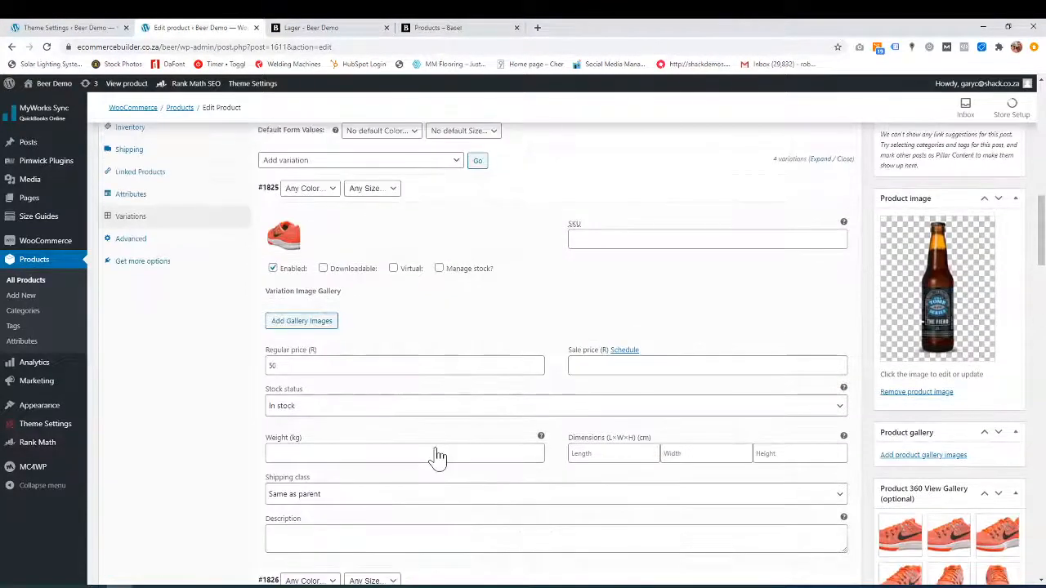
Enable stock management for variation #1825 and set its stock quantity to 9.
click(440, 268)
scroll(457, 413, down, 2)
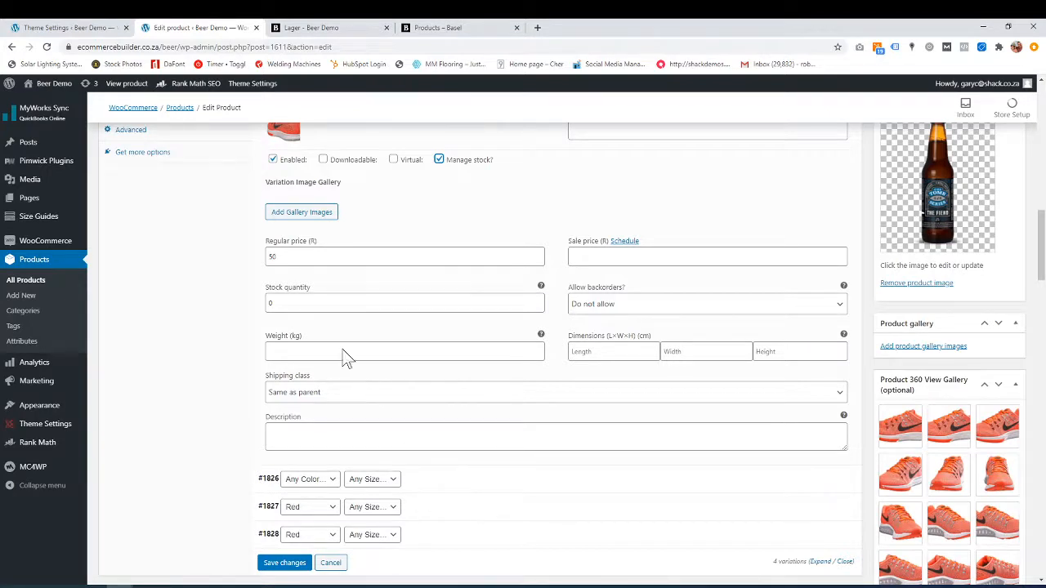
double_click(538, 300)
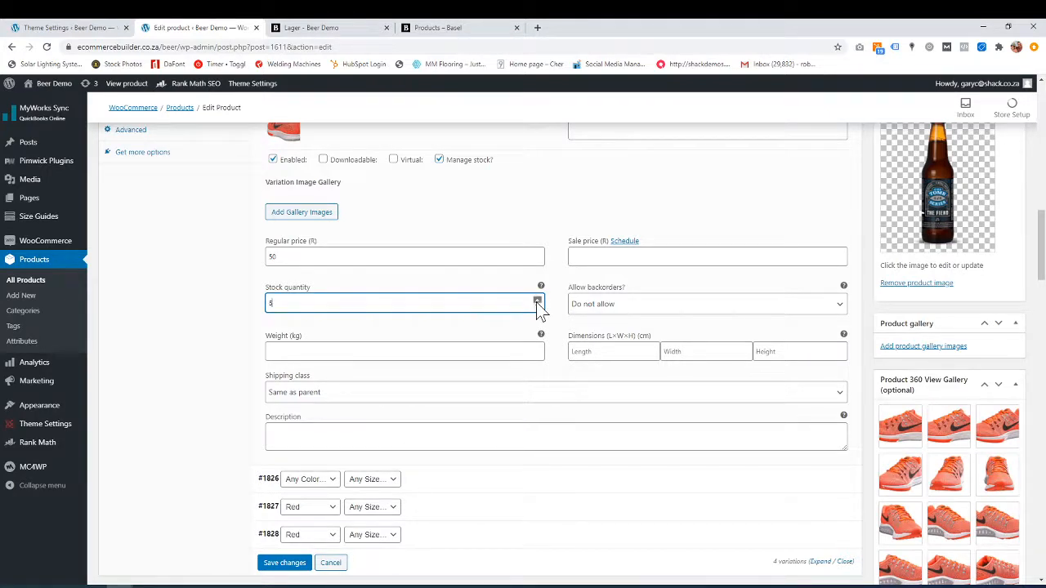
scroll(483, 483, down, 2)
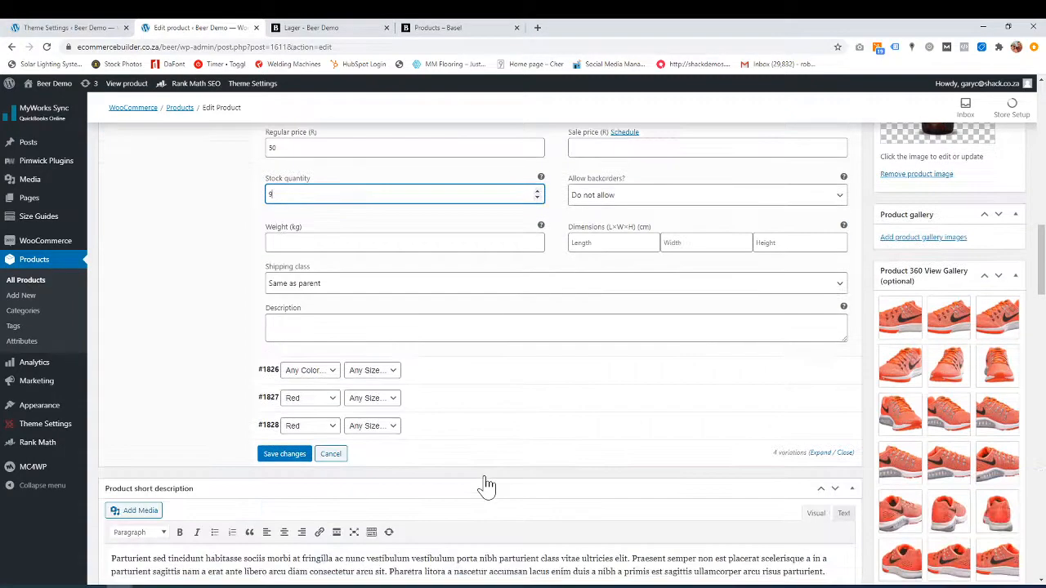
scroll(346, 428, up, 3)
drag(279, 358, 259, 359)
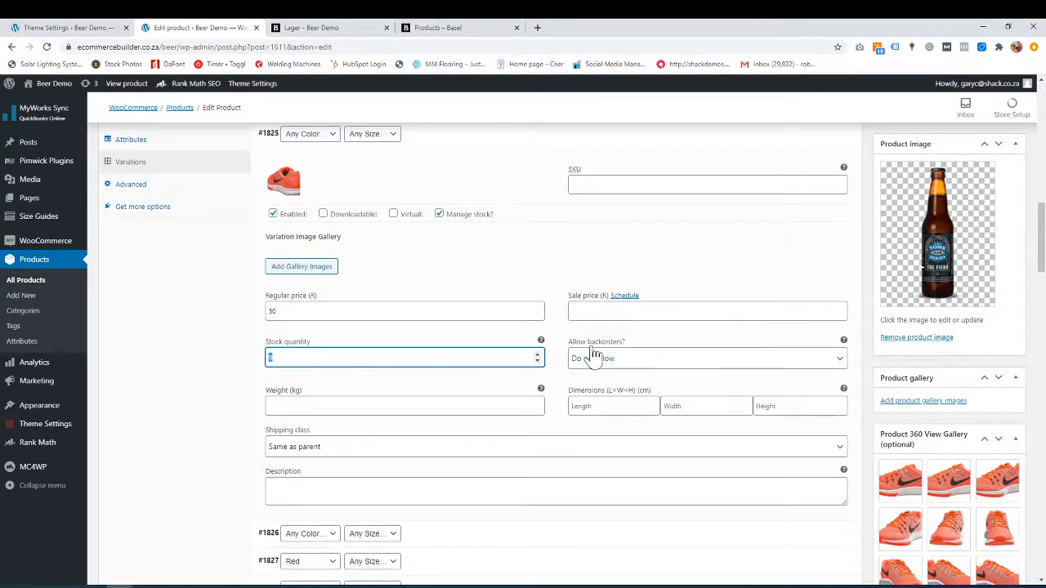
click(439, 214)
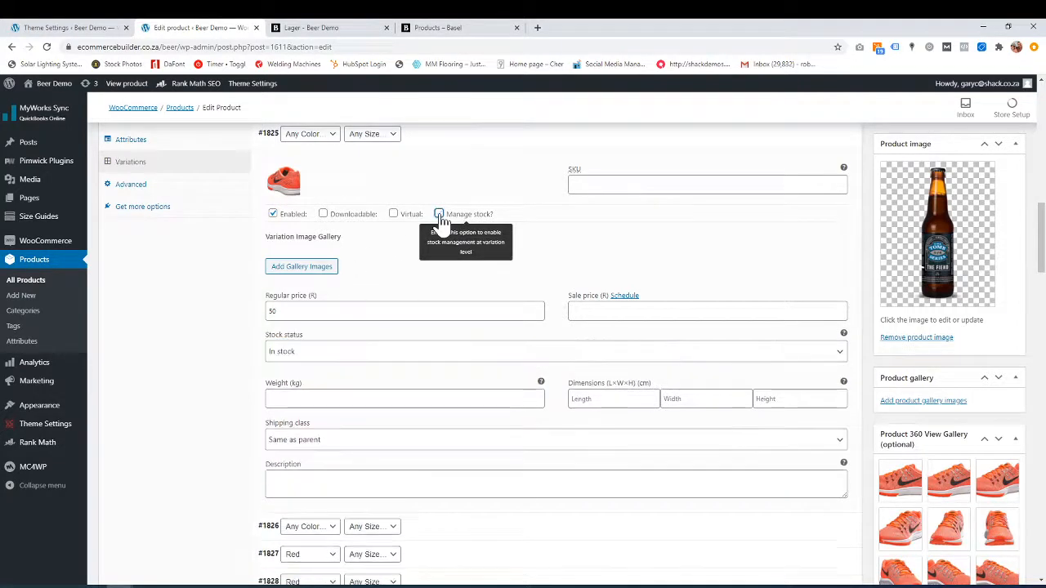
click(440, 214)
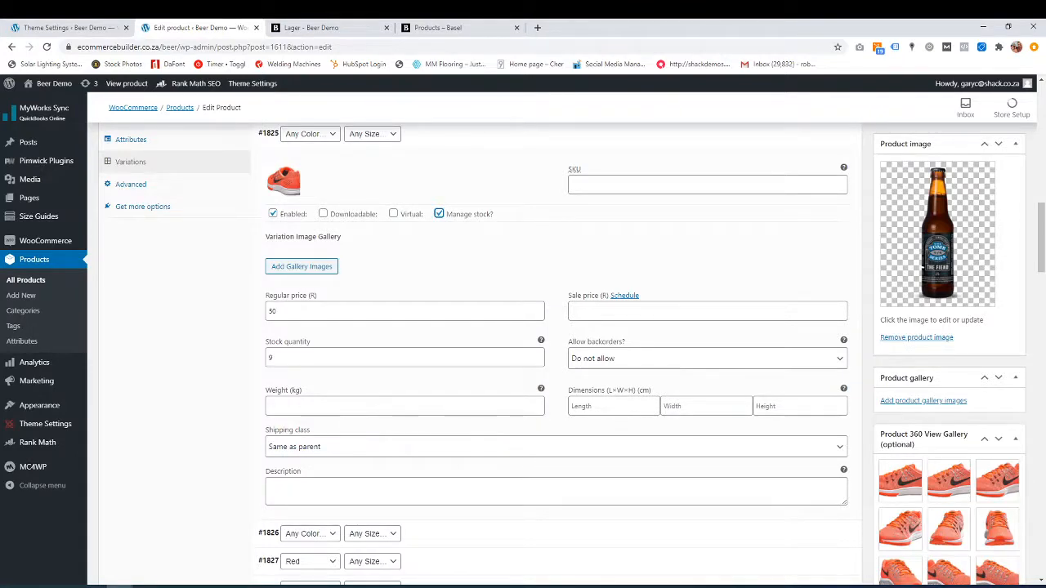
Check the products and stock bar on the Lager page, and return to the product editing page.
scroll(381, 493, up, 2)
scroll(252, 299, down, 1)
scroll(438, 446, up, 2)
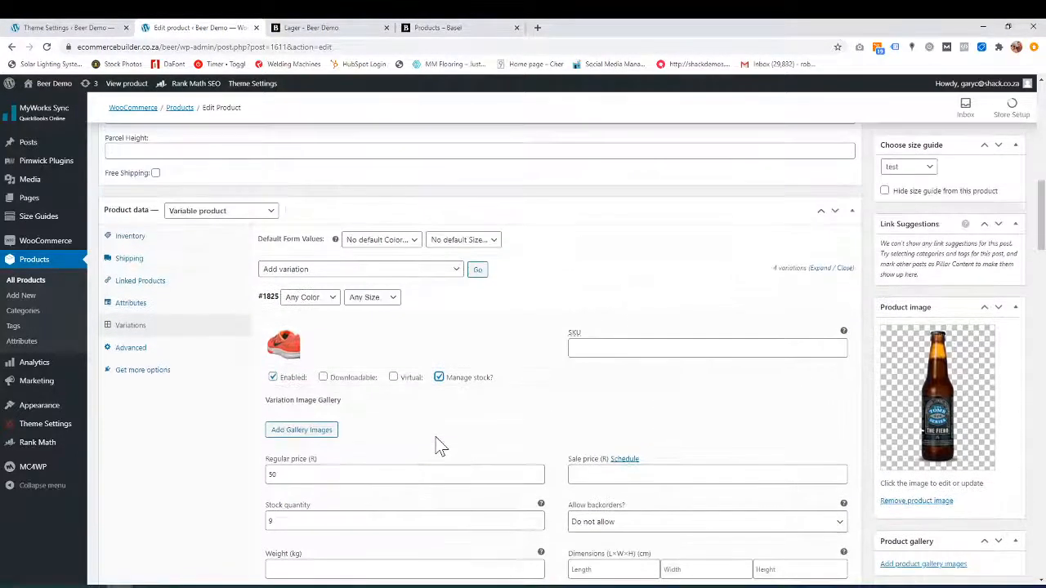
click(352, 30)
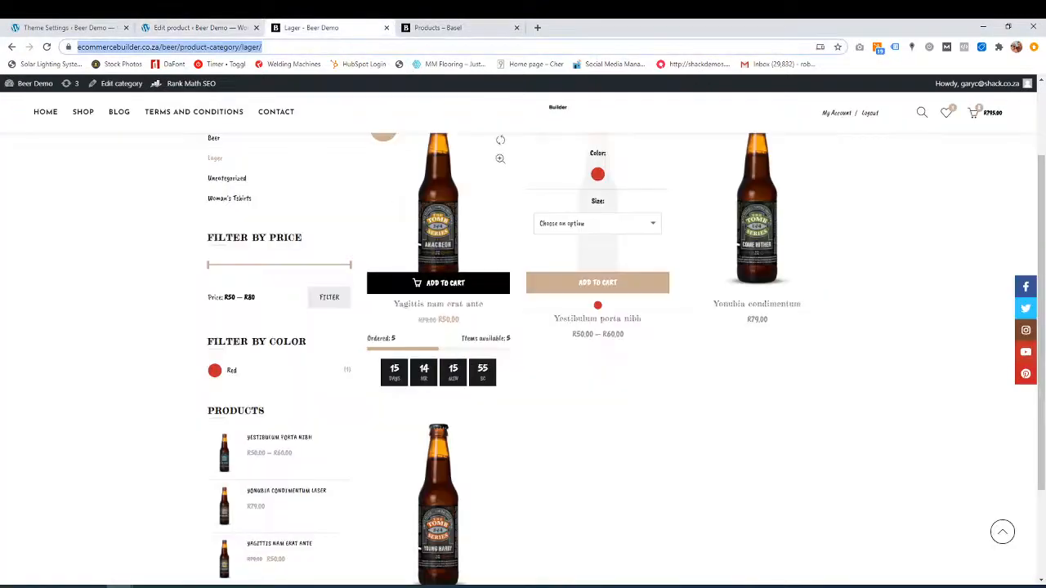
click(195, 29)
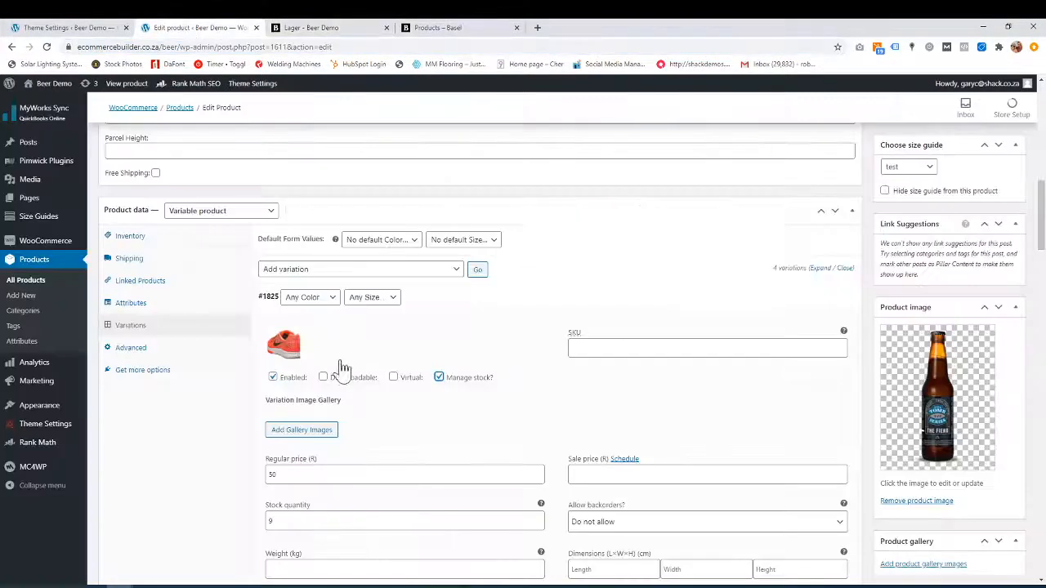
Change the product type in the product data to Simple product.
scroll(222, 343, up, 1)
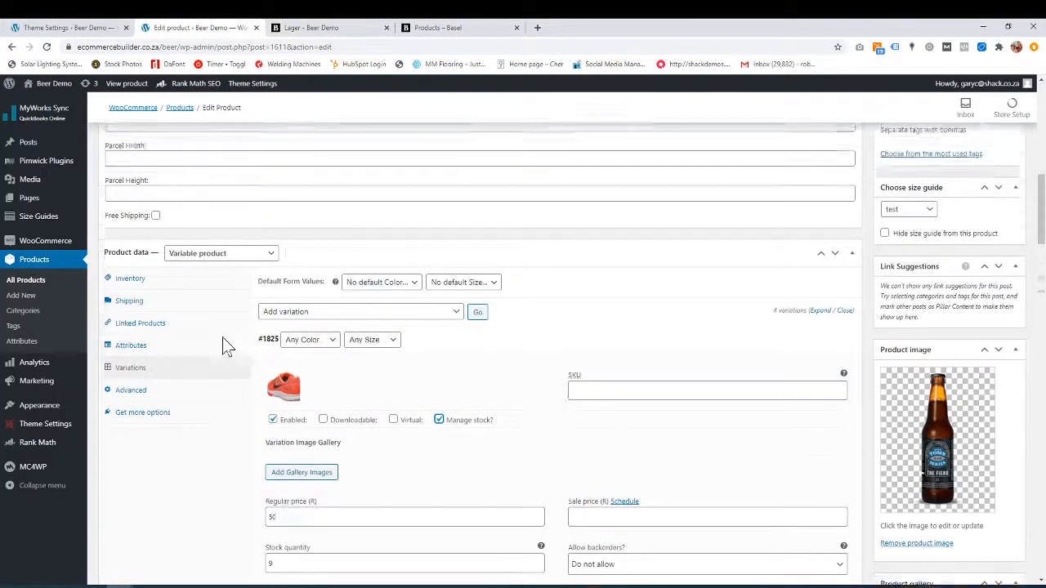
click(233, 265)
click(218, 296)
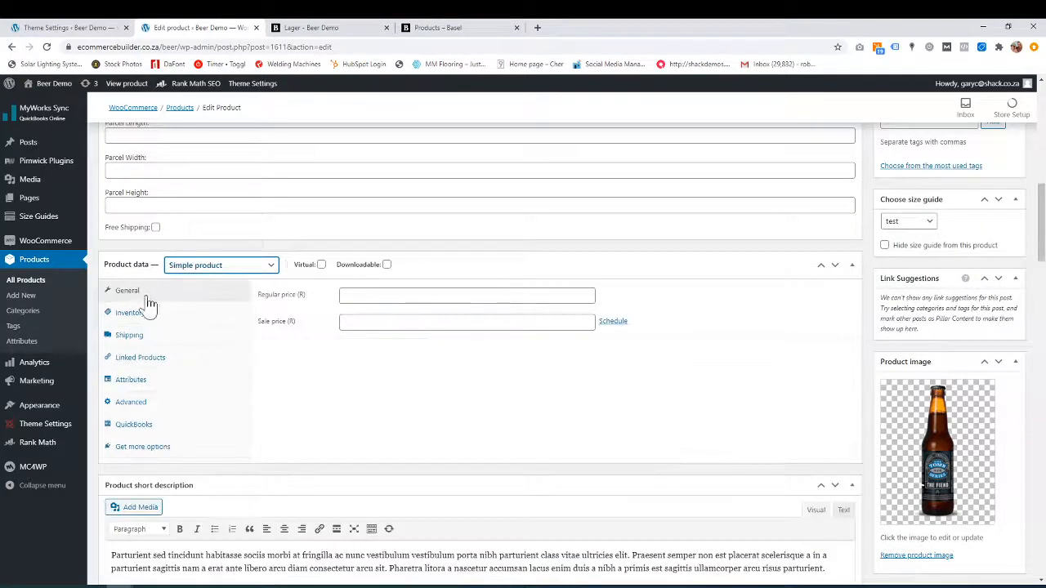
Enable stock management at product level in the inventory settings and set the stock quantity to 7.
click(130, 313)
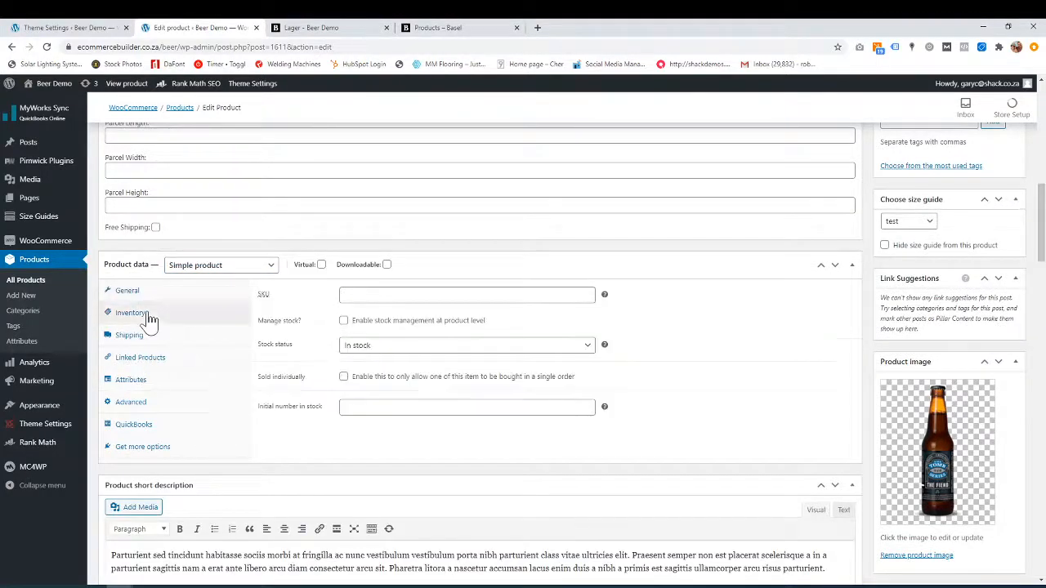
click(344, 321)
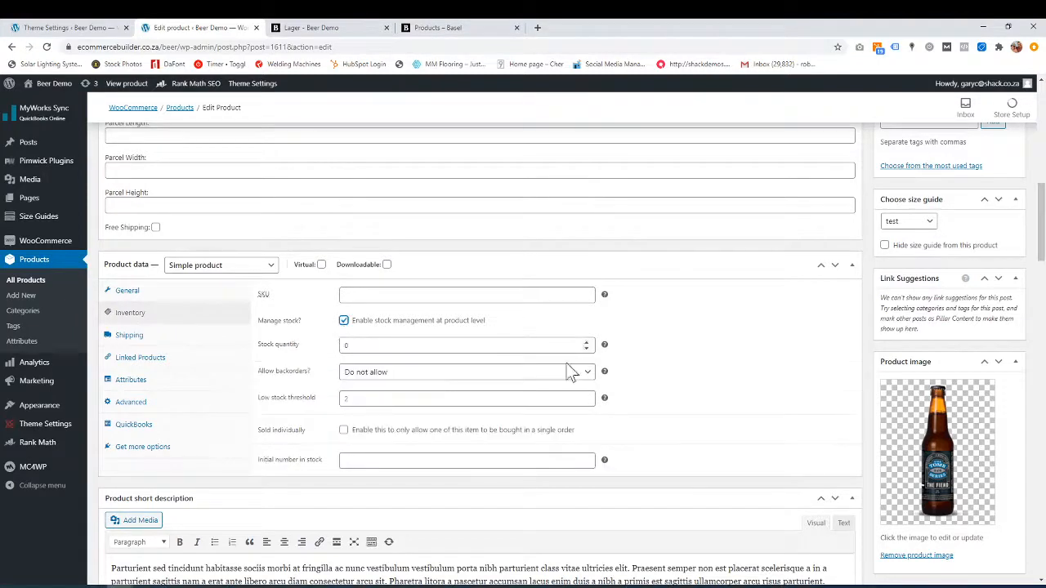
click(587, 342)
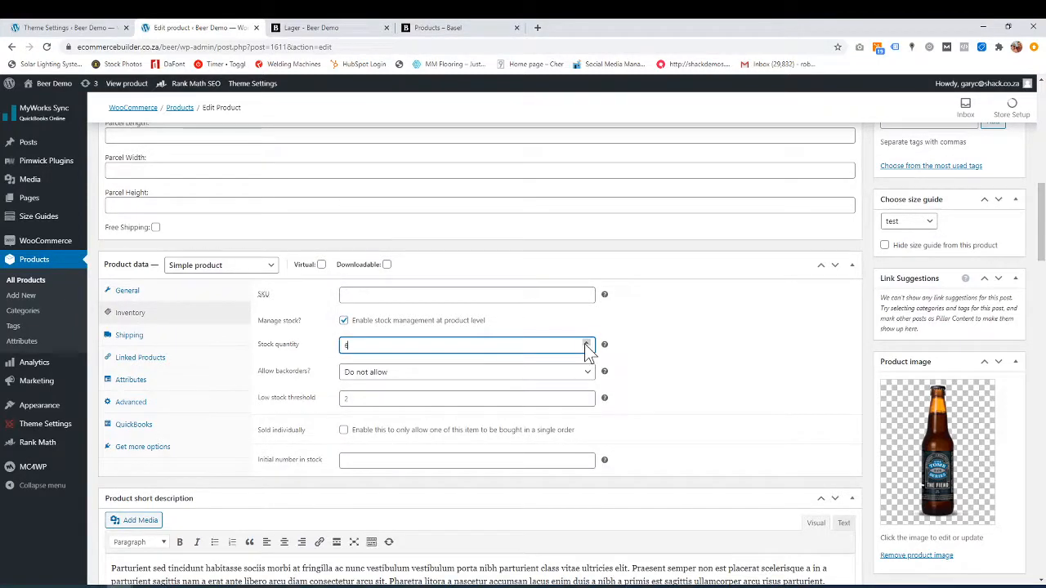
click(587, 343)
scroll(278, 424, down, 1)
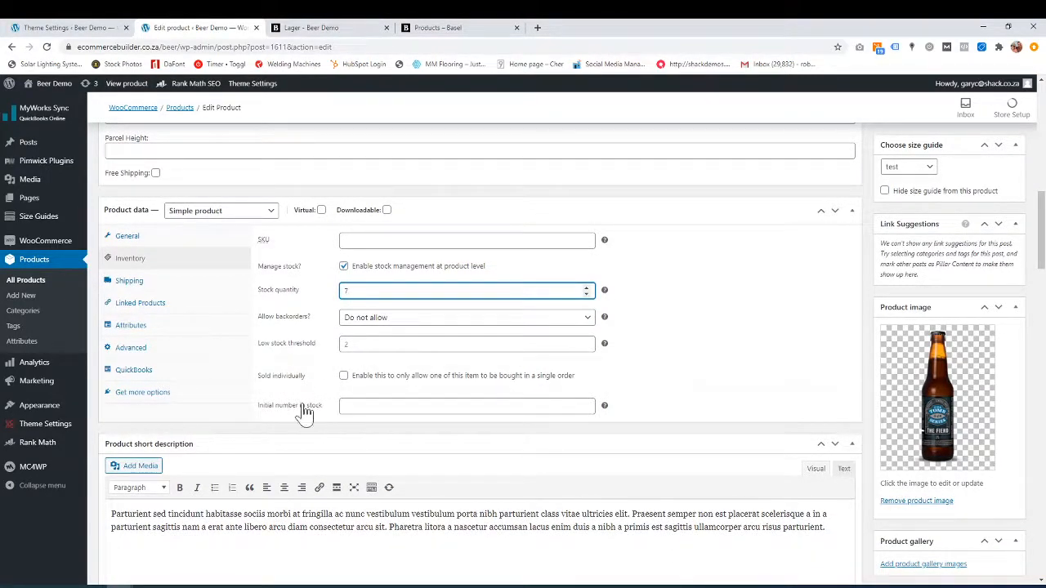
Read the help note for the initial number in stock and set that value to 10.
click(350, 406)
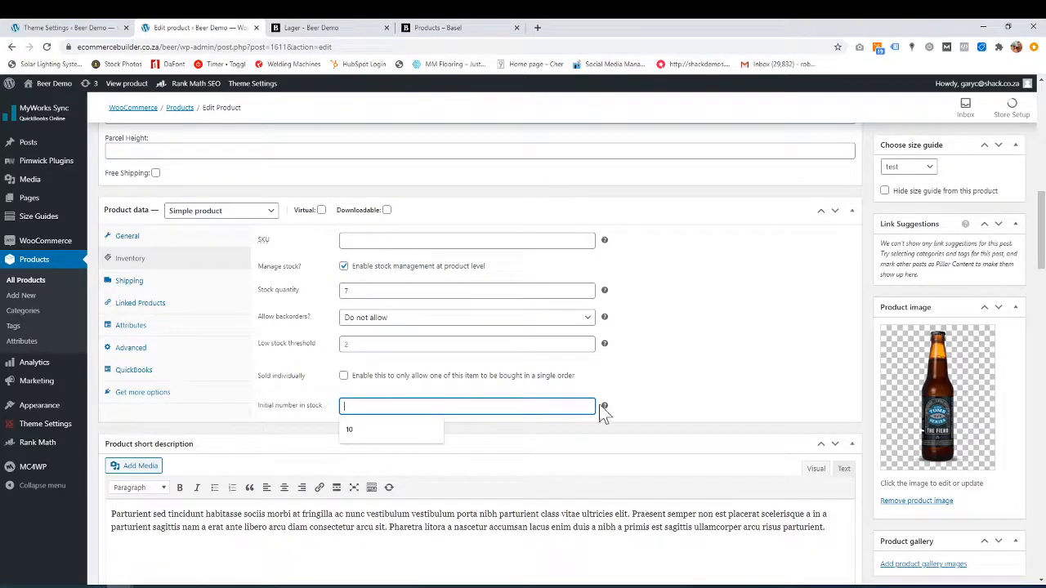
mouse_move(607, 414)
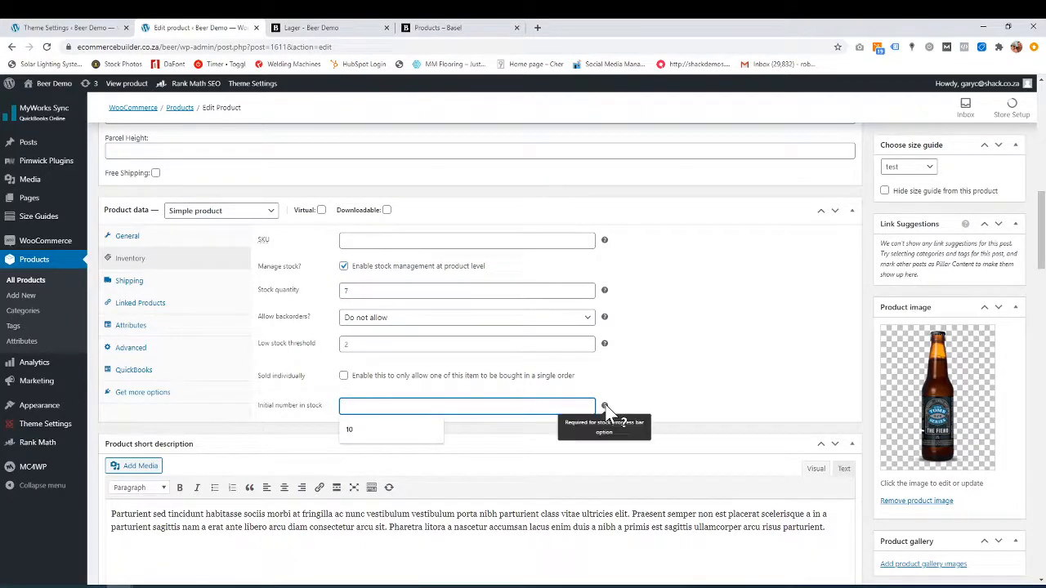
click(349, 430)
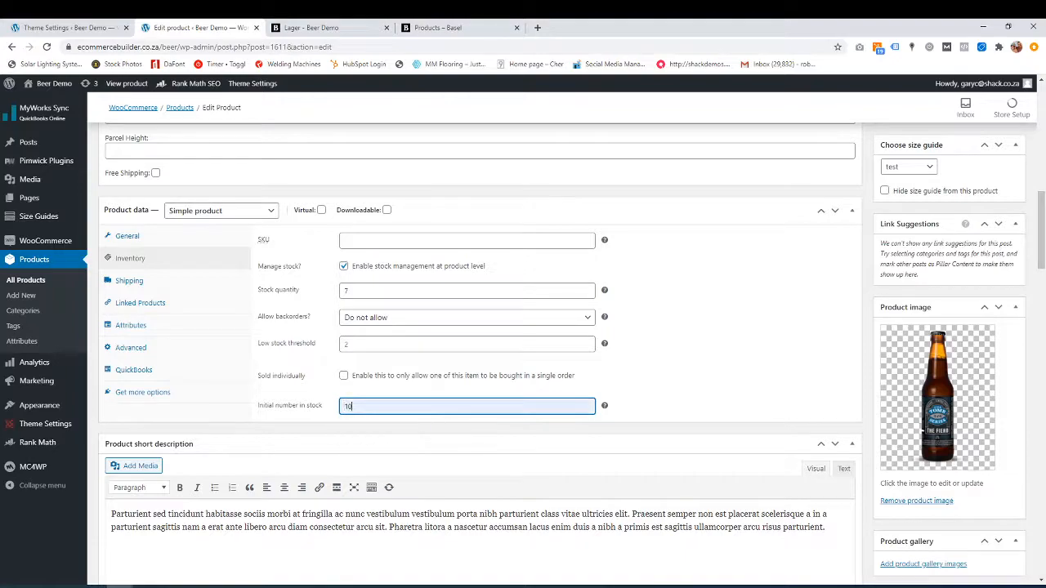
scroll(755, 401, up, 5)
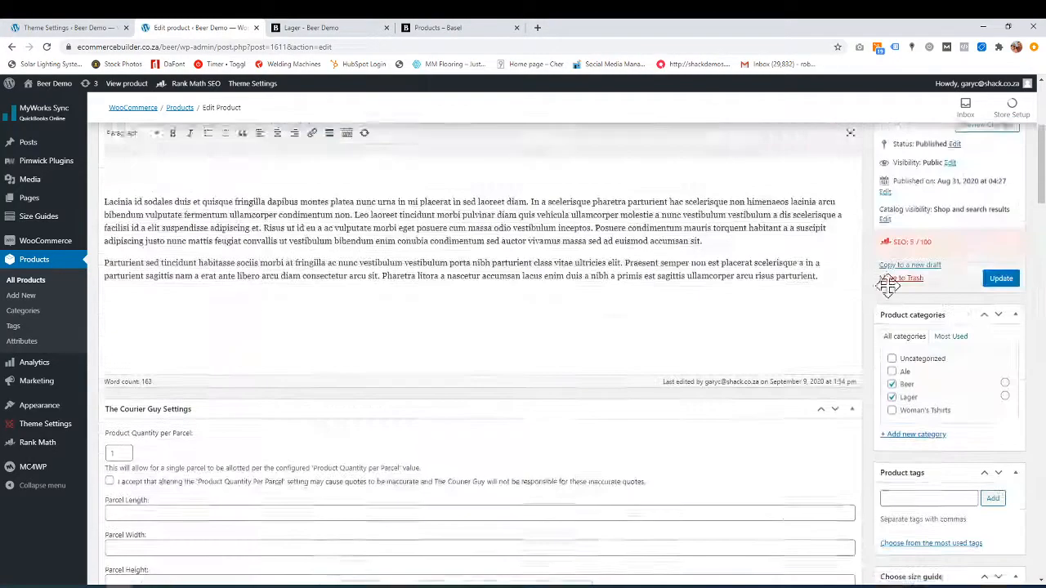
scroll(763, 385, down, 5)
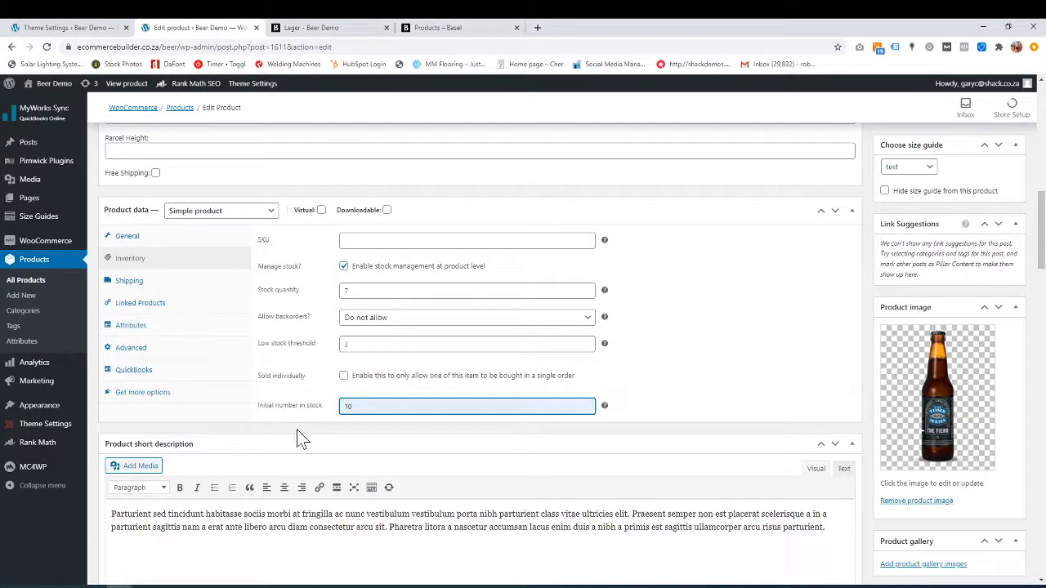
Set the product's regular price to 900 and its sale price to 500 in the general product data.
click(167, 239)
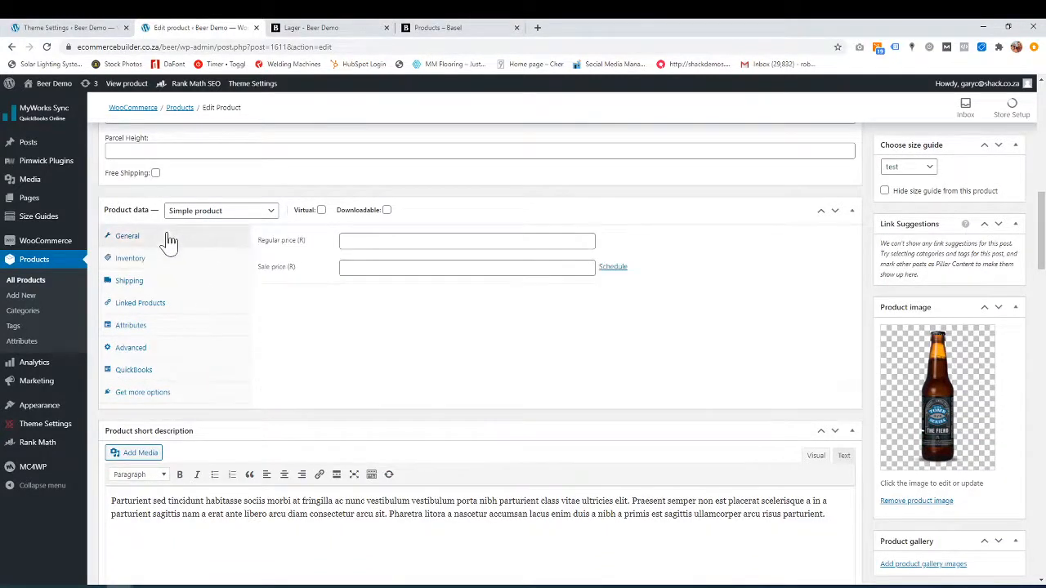
click(379, 268)
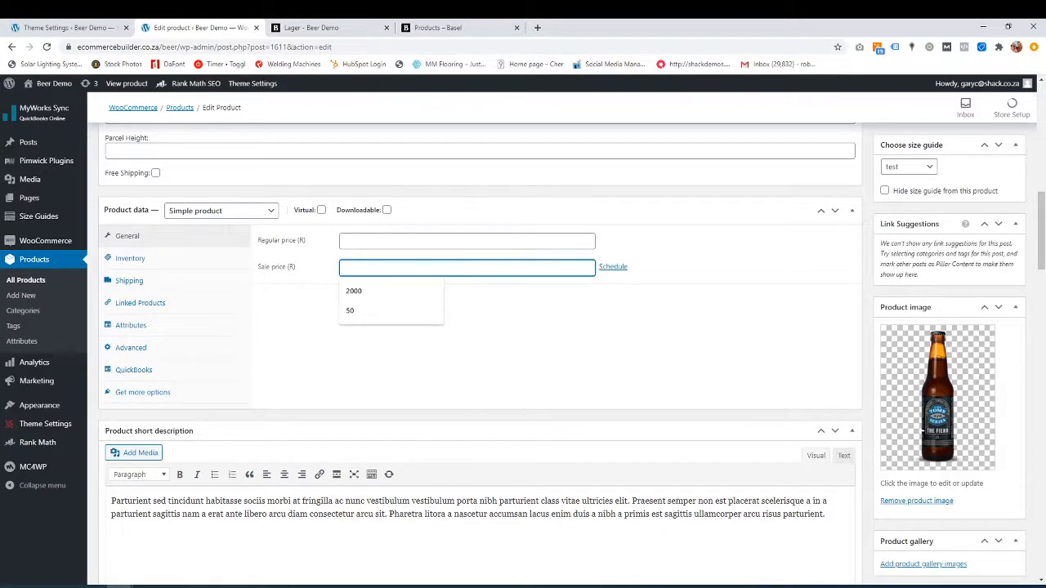
text(500)
click(380, 242)
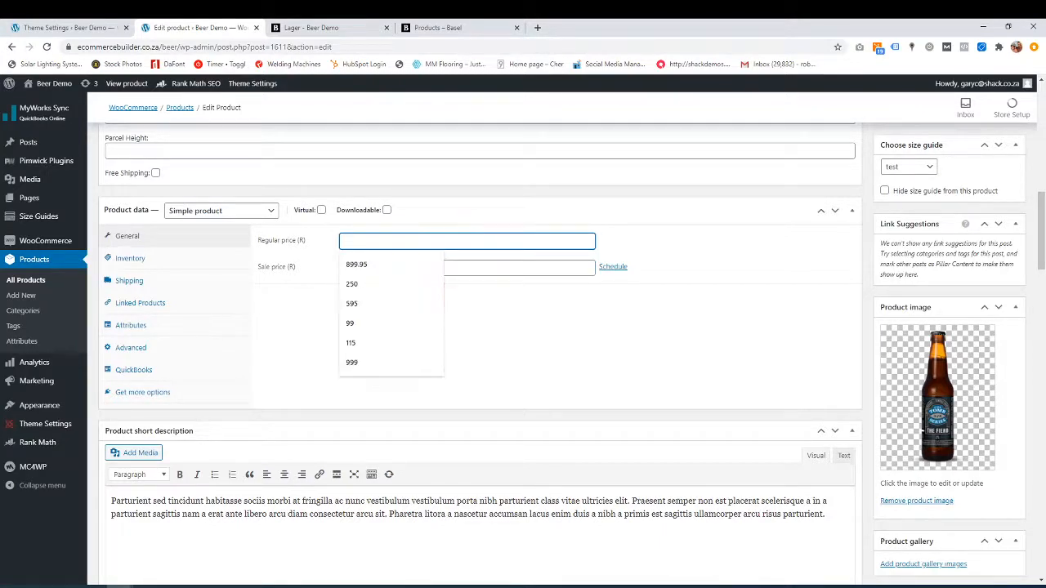
text(900)
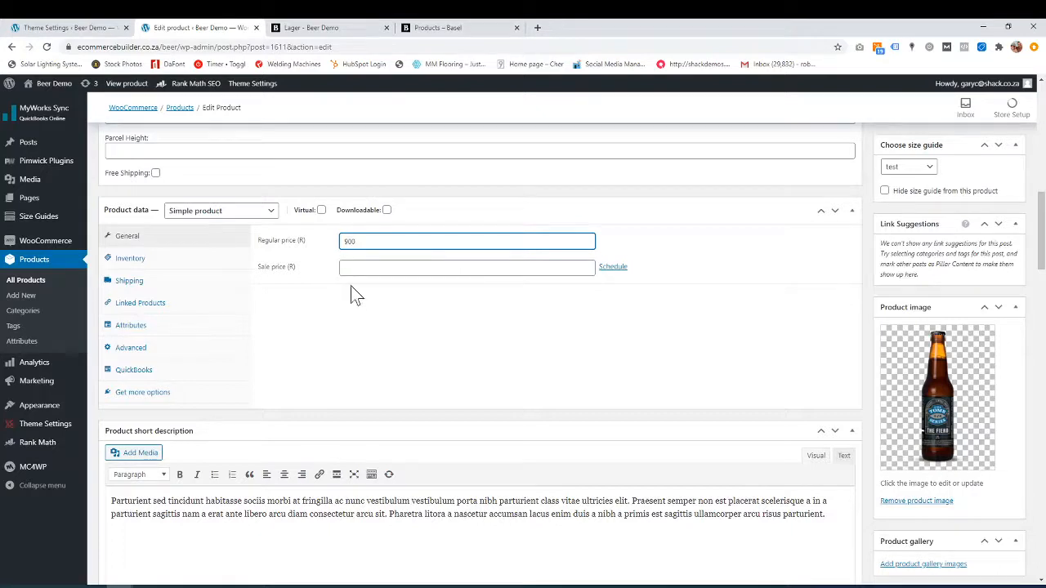
click(359, 268)
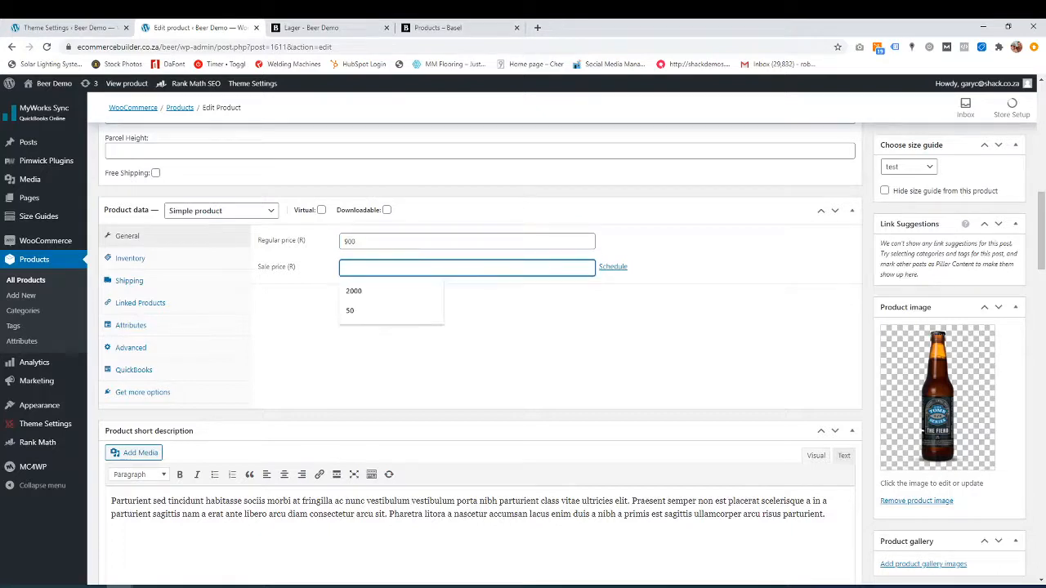
text(500)
click(341, 346)
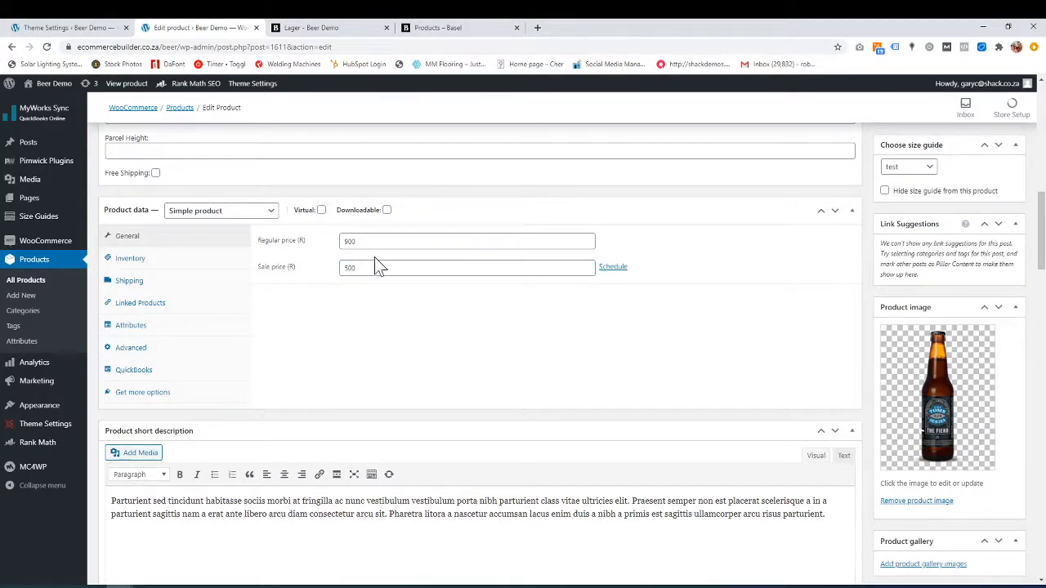
Schedule the sale price to run from 2020-09-15 to 2020-09-30.
click(619, 270)
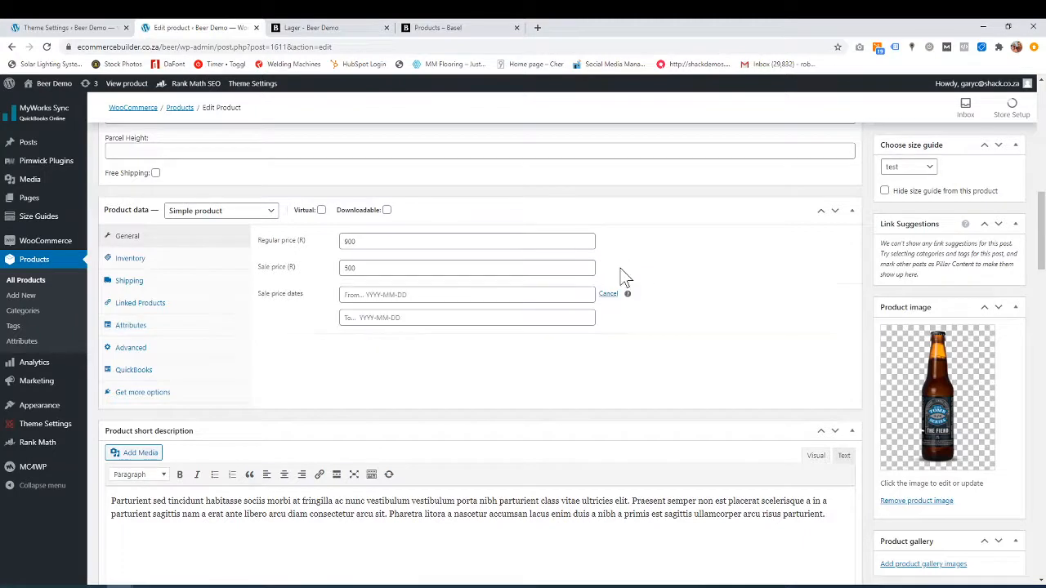
click(400, 295)
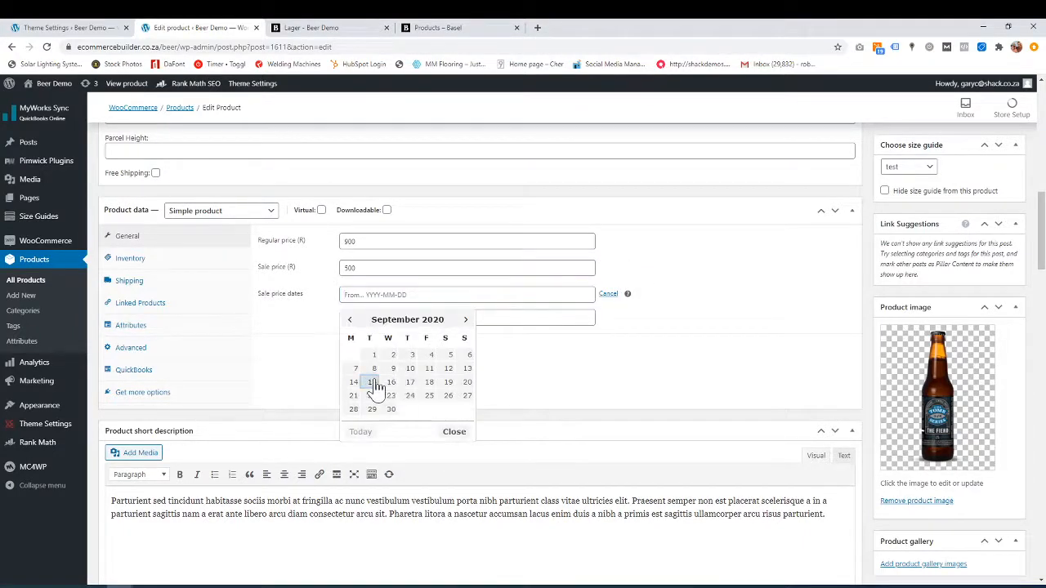
click(372, 382)
click(392, 317)
click(391, 434)
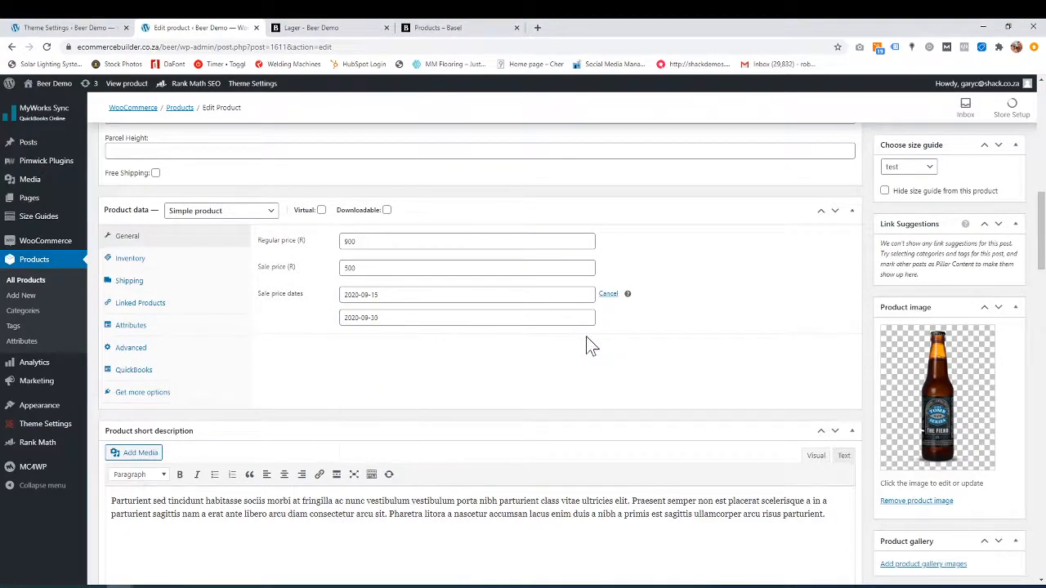
Update the product to save its stock quantities and scheduled sale price.
scroll(771, 473, up, 5)
scroll(825, 461, up, 1)
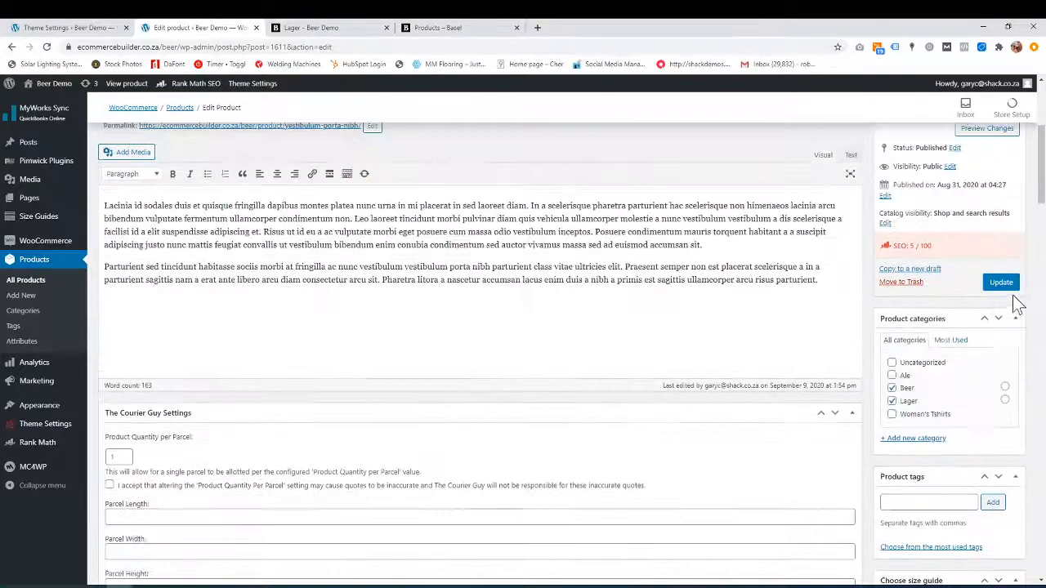
click(1010, 286)
scroll(679, 446, down, 3)
scroll(679, 445, down, 2)
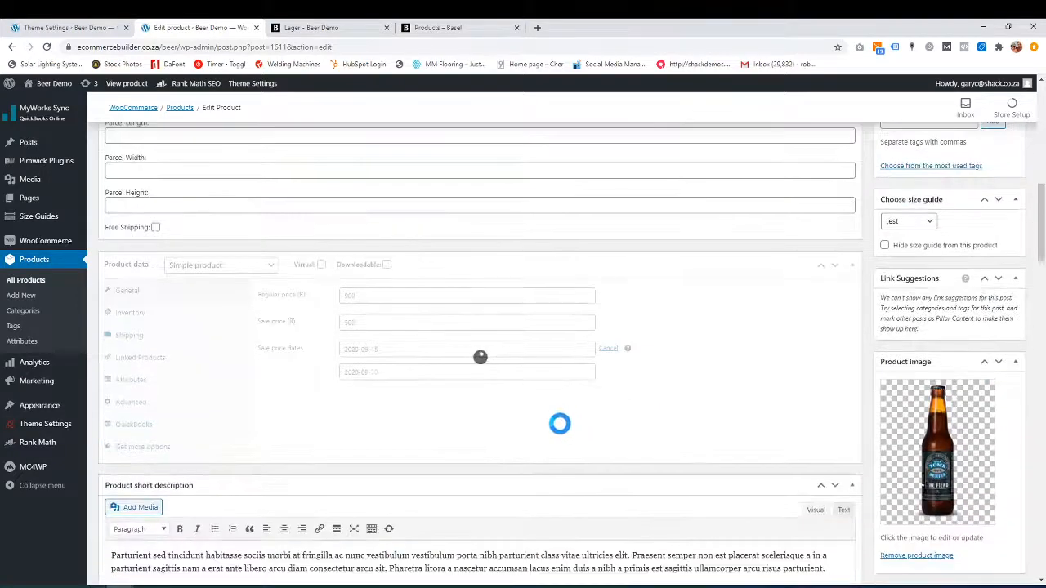
Reload the Lager category page on the storefront to load the updated product.
click(329, 32)
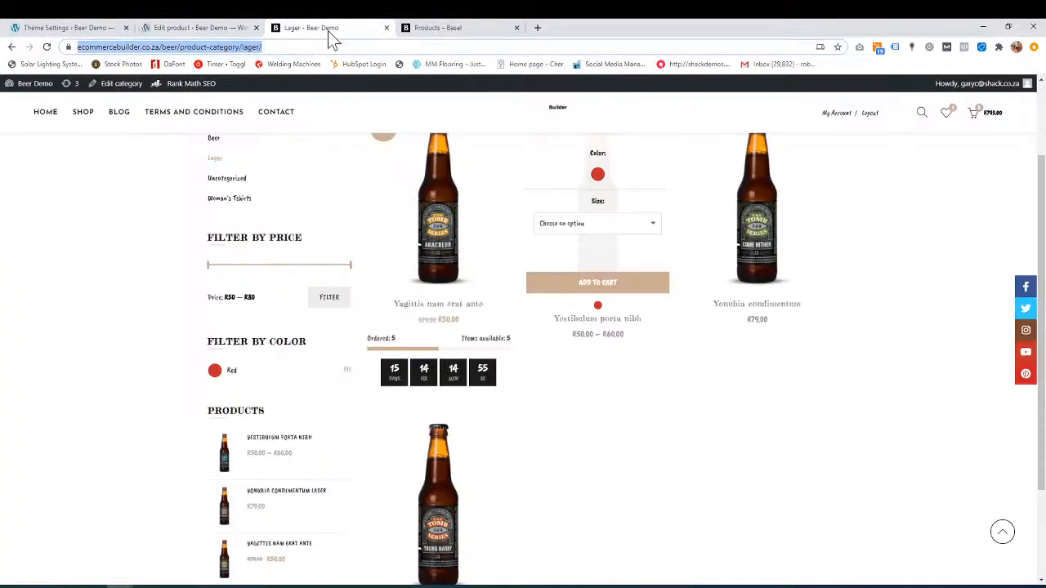
click(107, 29)
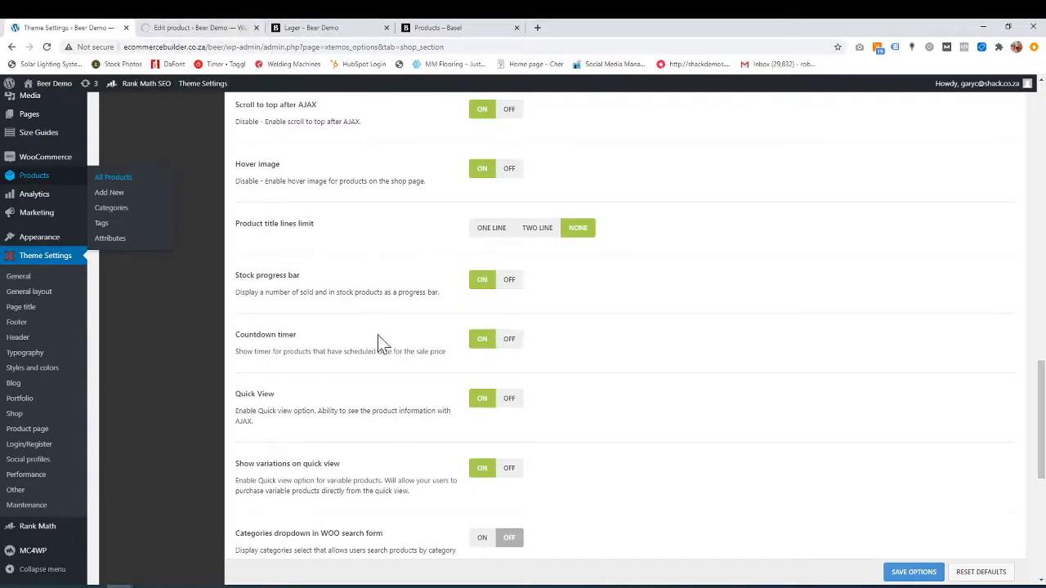
scroll(523, 351, down, 1)
click(311, 28)
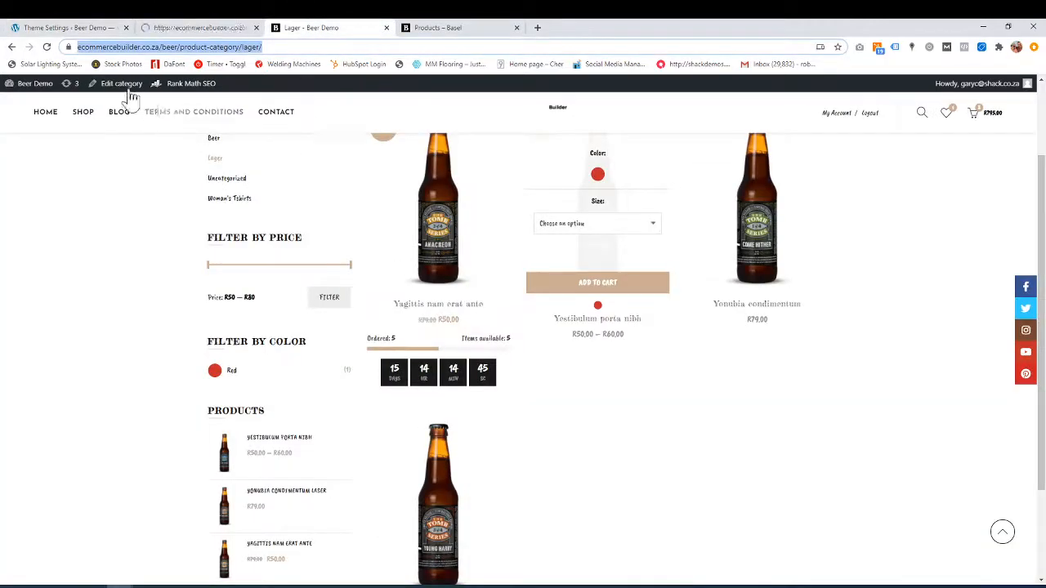
click(46, 47)
click(208, 29)
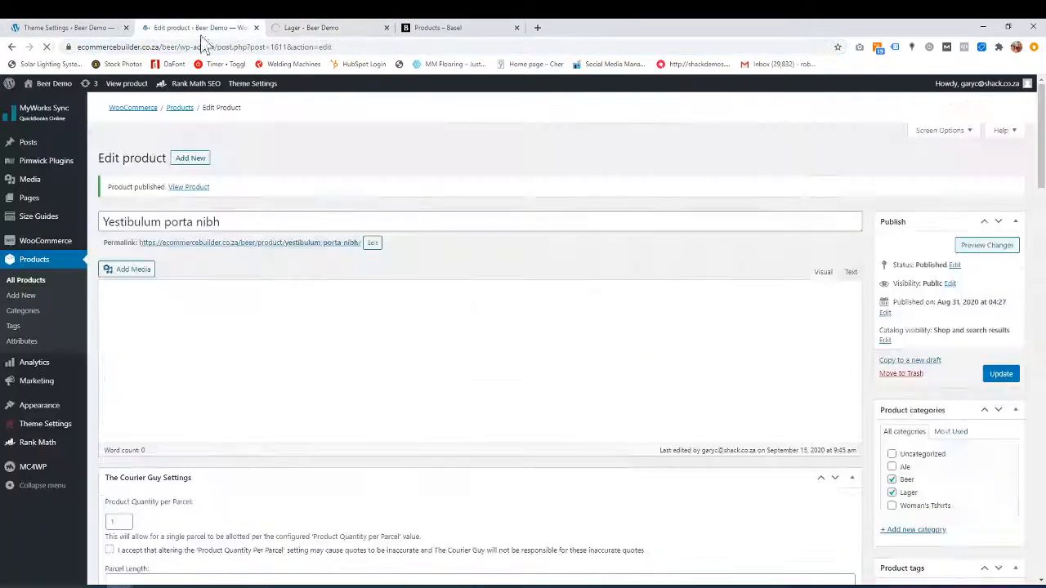
Check the Yestibulum porta nibh product's prices, stock progress bar and countdown timer on the Lager category page.
click(77, 28)
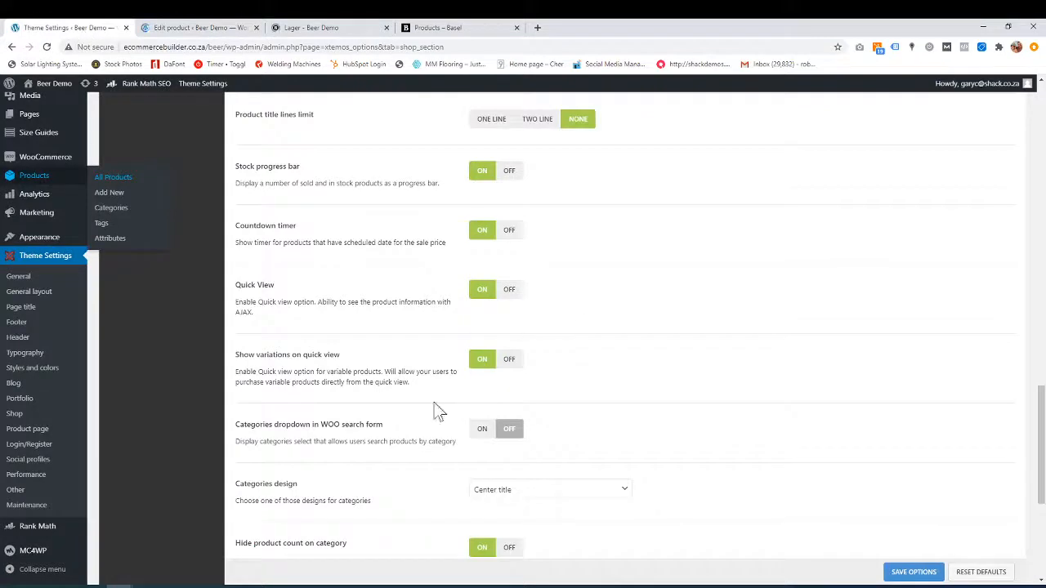
scroll(400, 406, down, 1)
scroll(341, 372, up, 1)
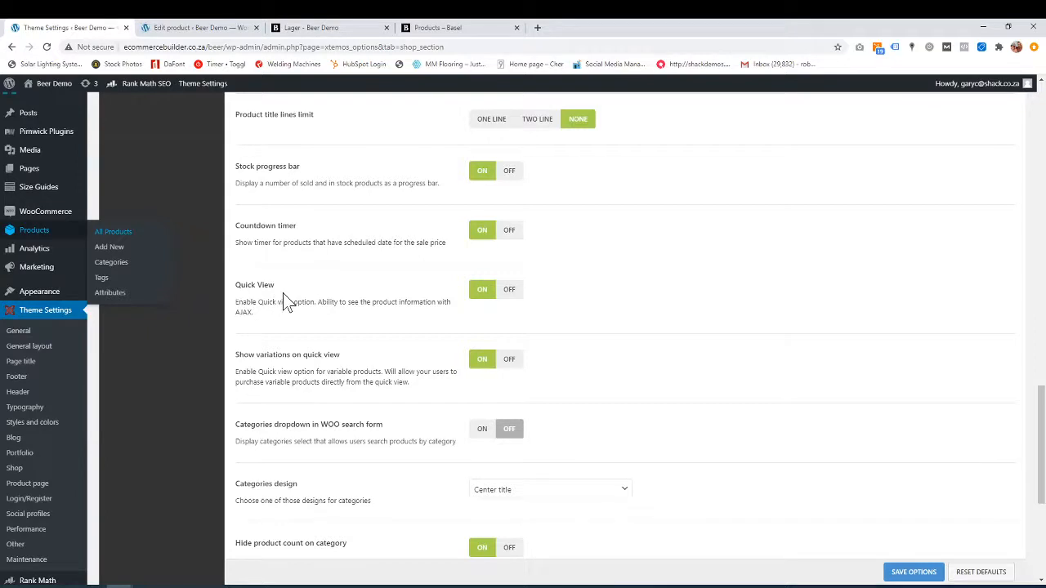
click(346, 28)
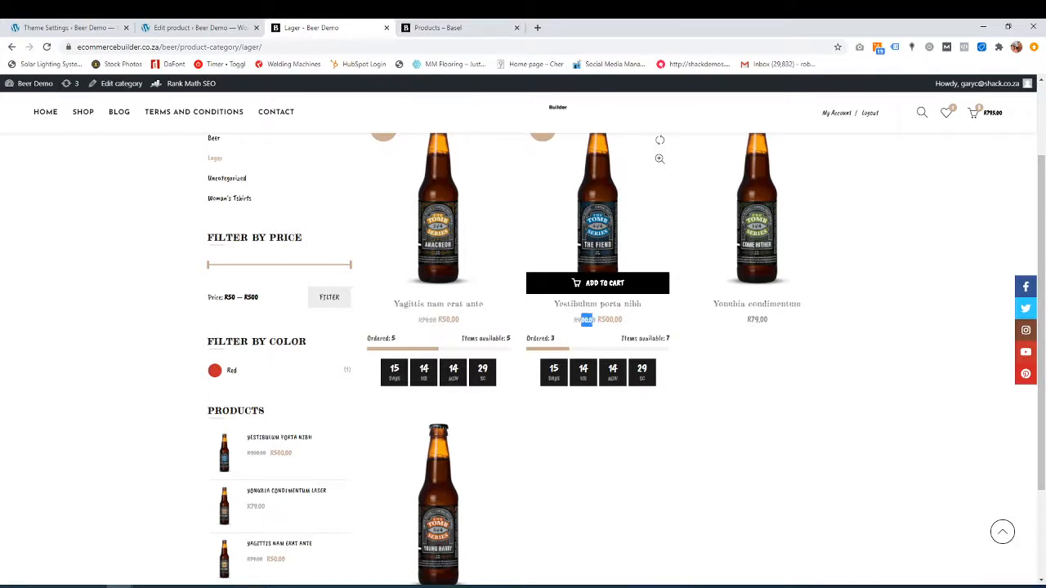
drag(605, 319, 623, 321)
Open the quick view of Yagittis nam erat ante on the Lager category page, examine it and close it.
click(98, 28)
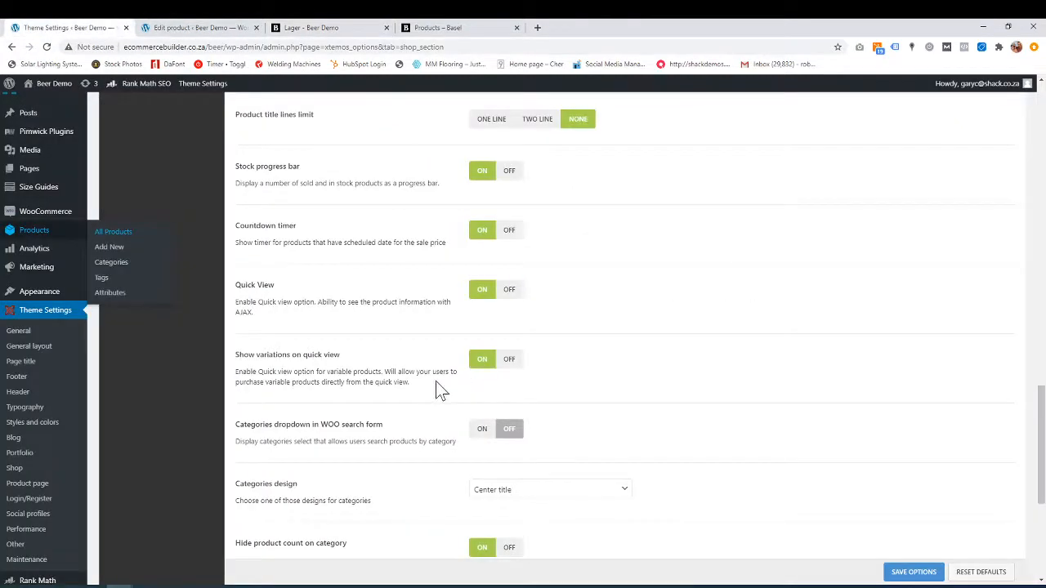
click(185, 28)
click(315, 28)
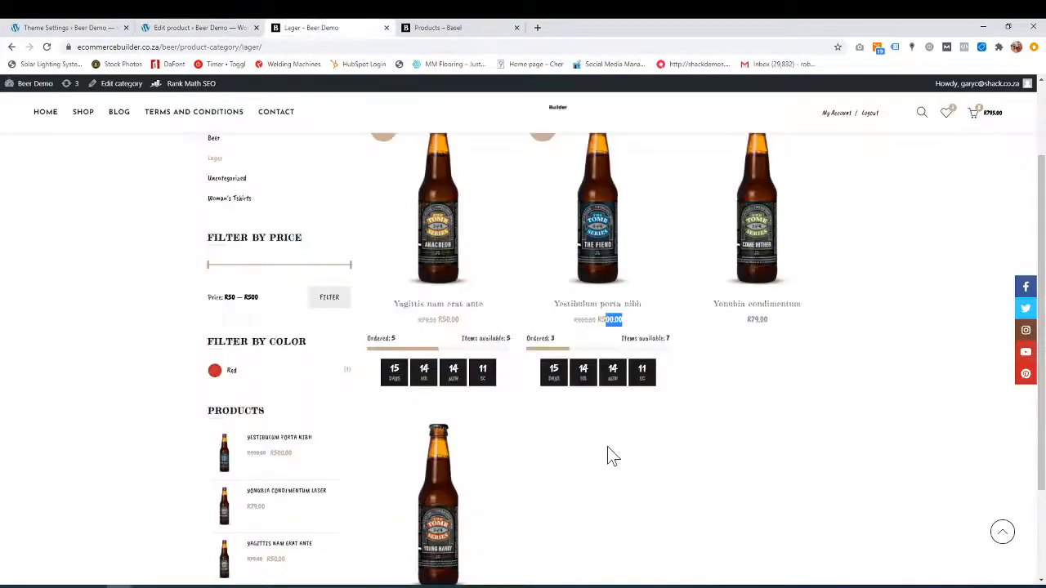
scroll(607, 455, up, 2)
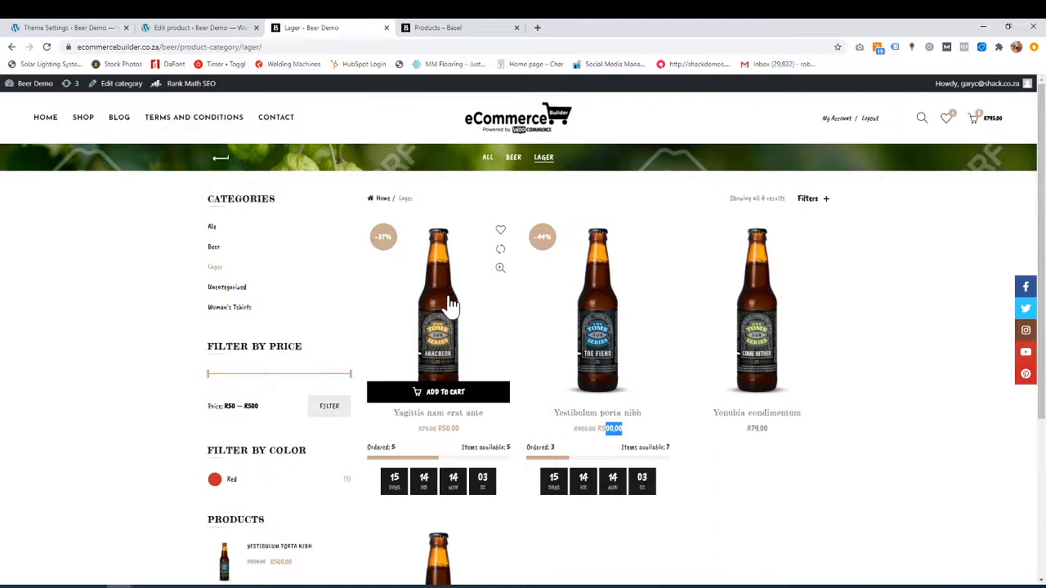
click(500, 272)
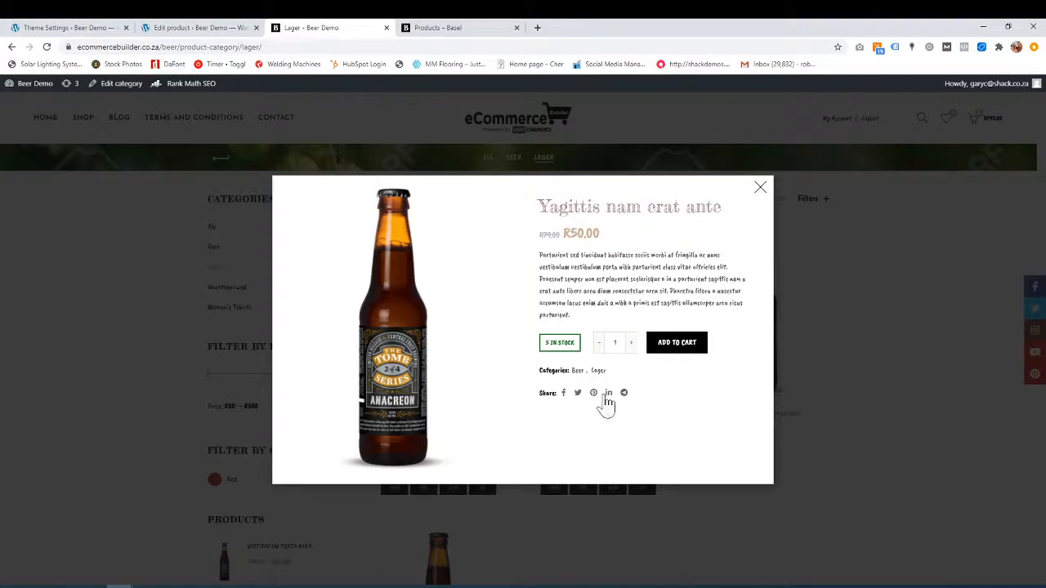
click(761, 191)
mouse_move(382, 372)
click(760, 193)
Read the Show variations on quick view setting and look through the Lager category for a product with variations.
click(191, 31)
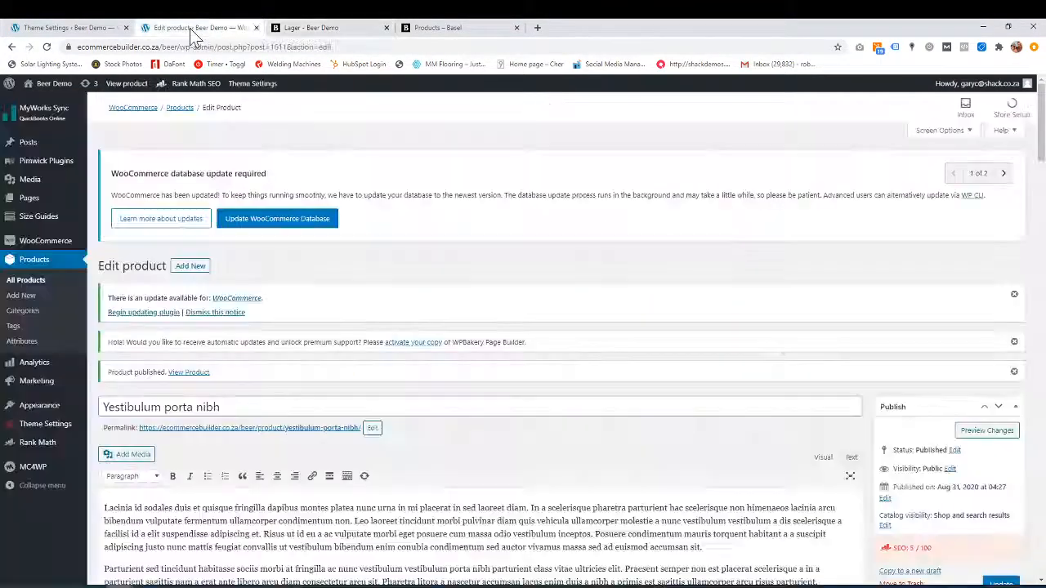
click(96, 31)
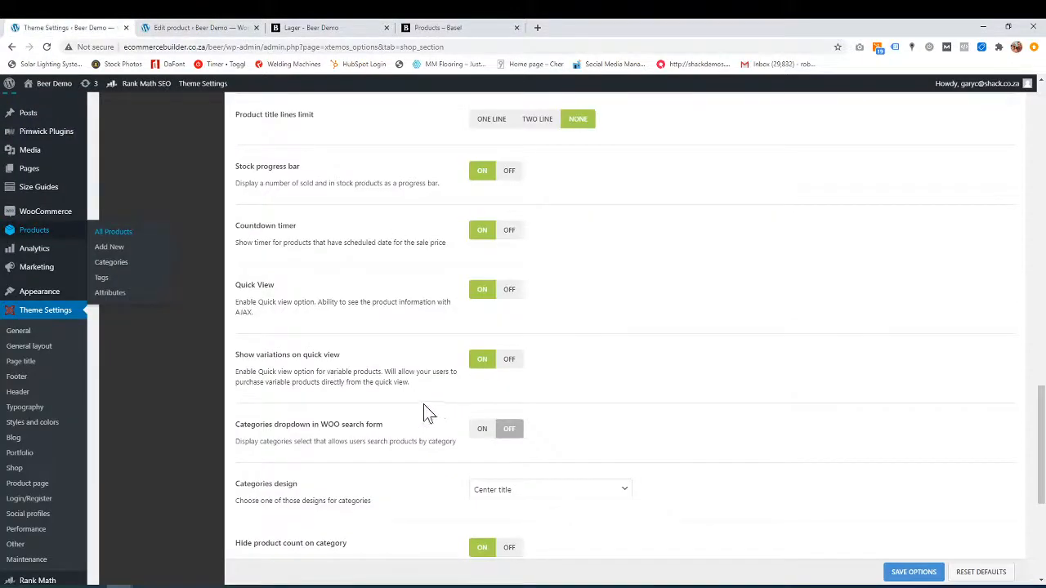
scroll(424, 412, down, 1)
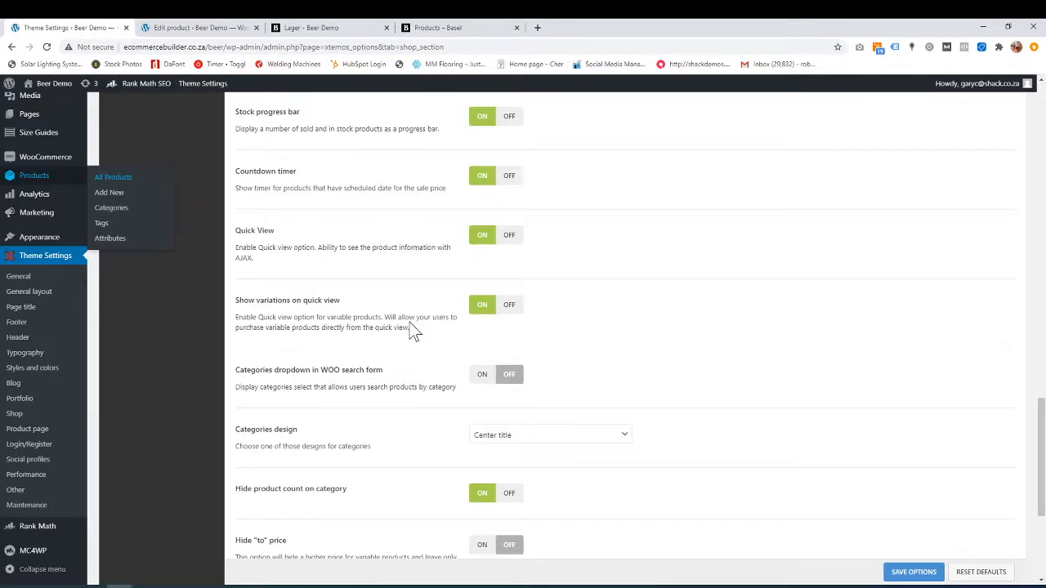
click(236, 27)
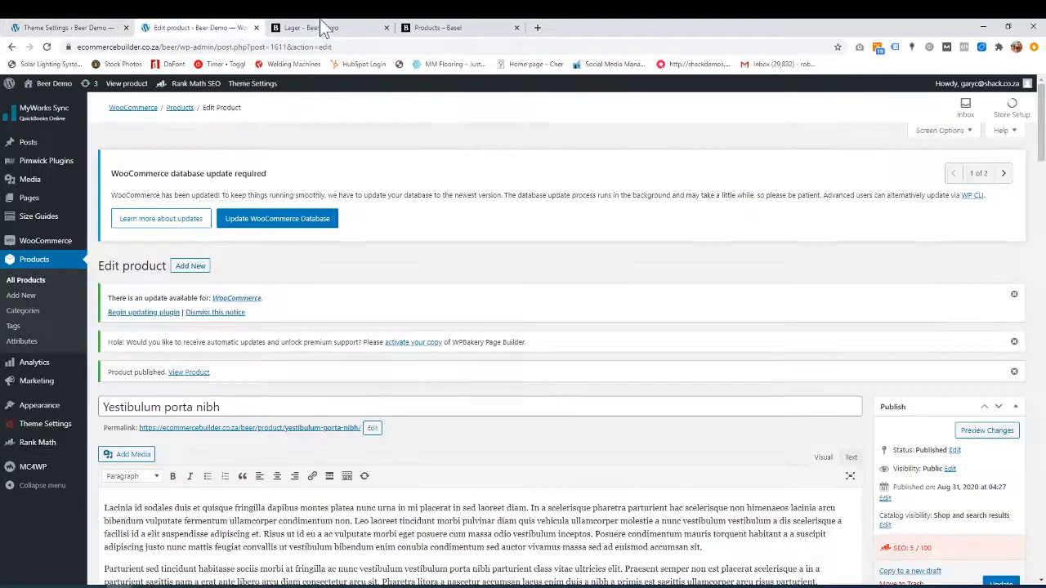
click(325, 27)
scroll(600, 227, down, 1)
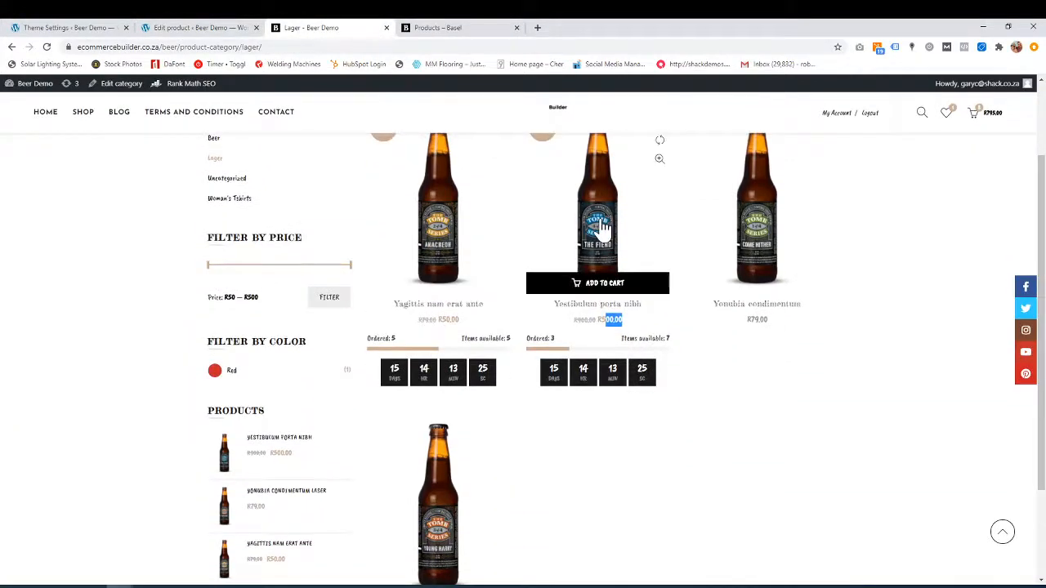
scroll(772, 277, up, 1)
scroll(532, 434, down, 2)
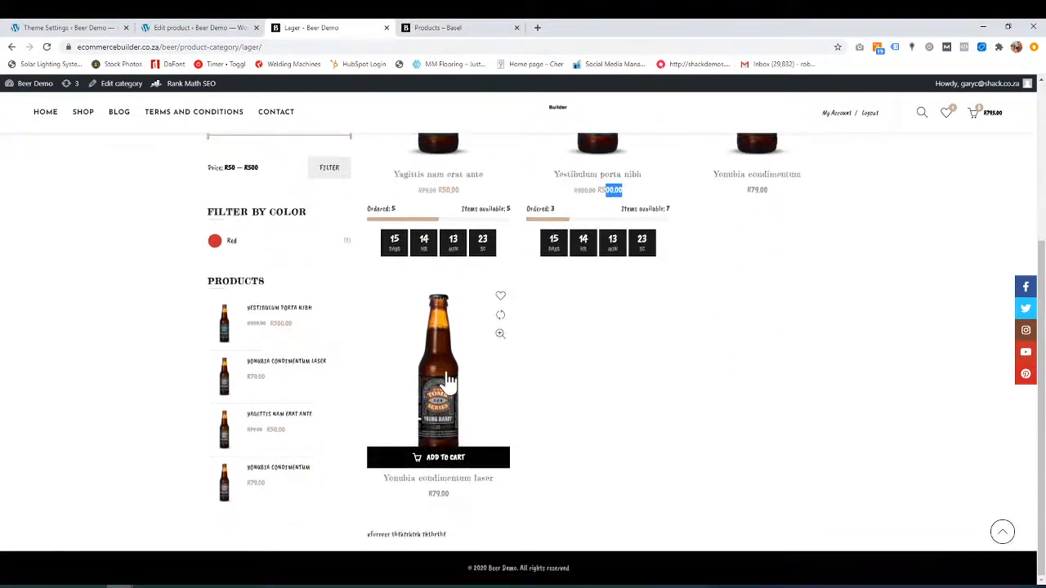
scroll(449, 377, up, 2)
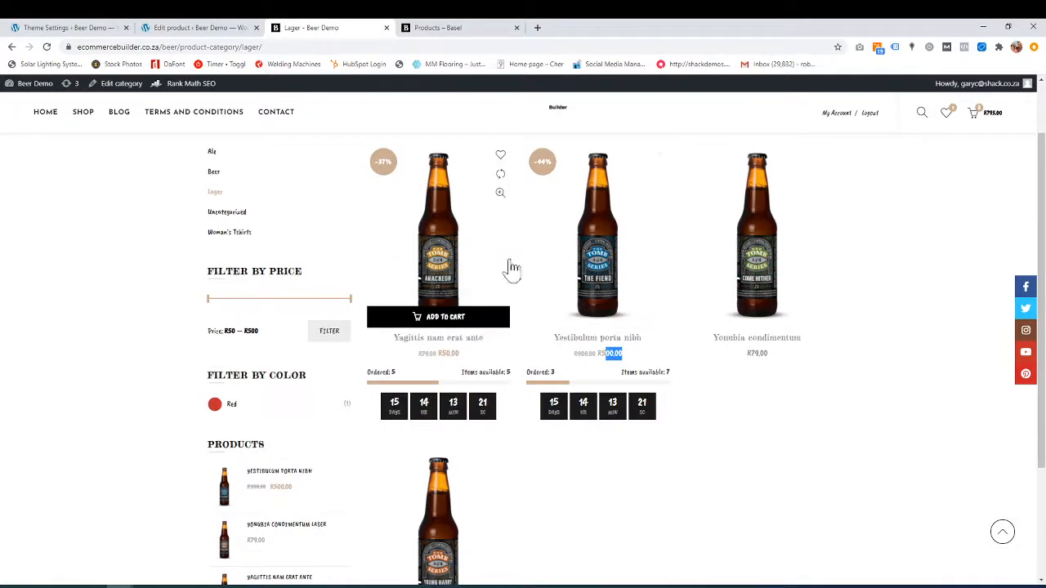
Open the quick view of Basic knit dress chest in the Basel demo shop and choose colour black and size M.
click(445, 33)
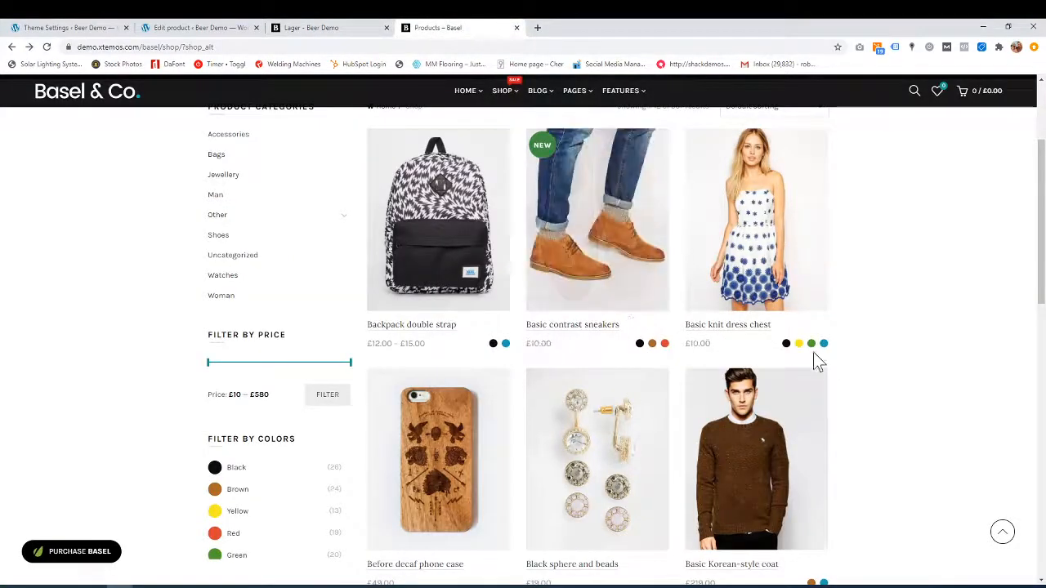
scroll(898, 343, up, 1)
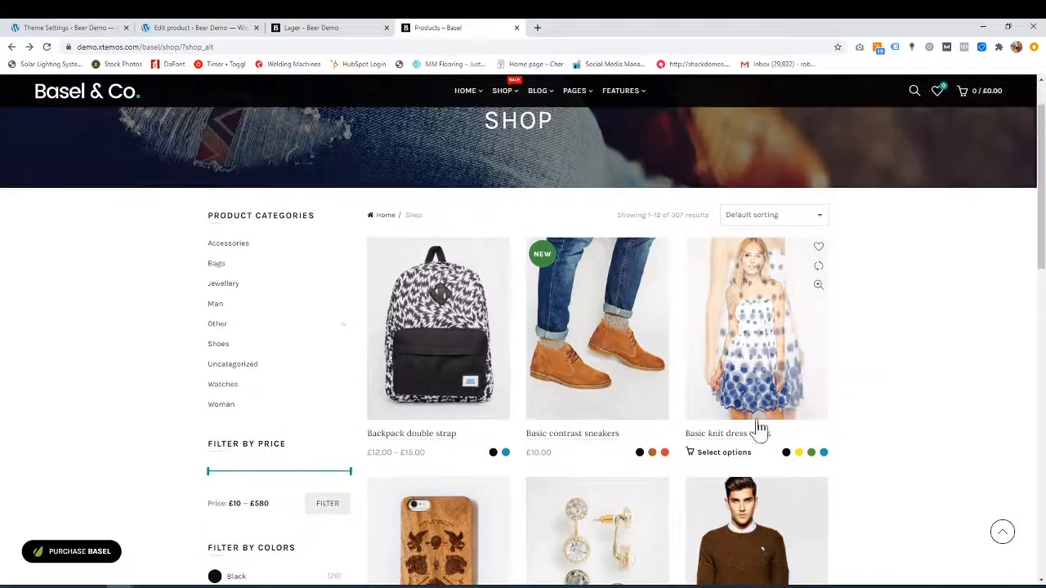
click(818, 287)
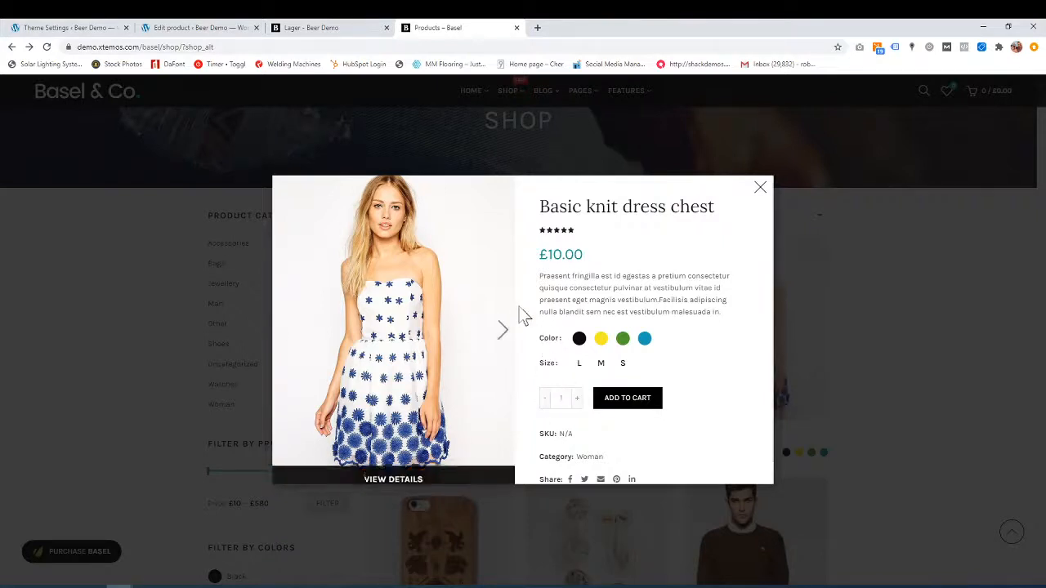
click(579, 344)
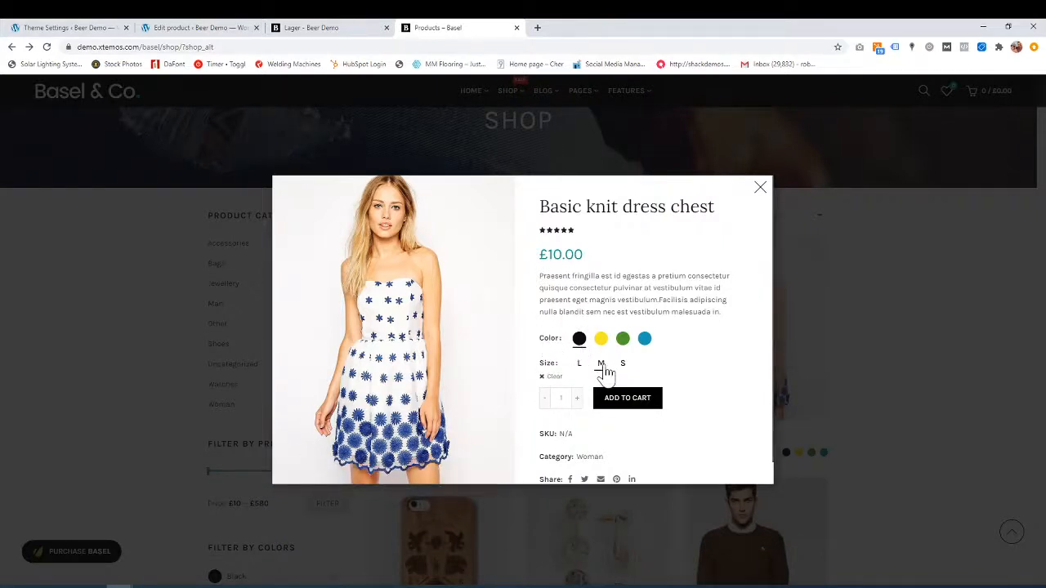
click(580, 364)
click(586, 370)
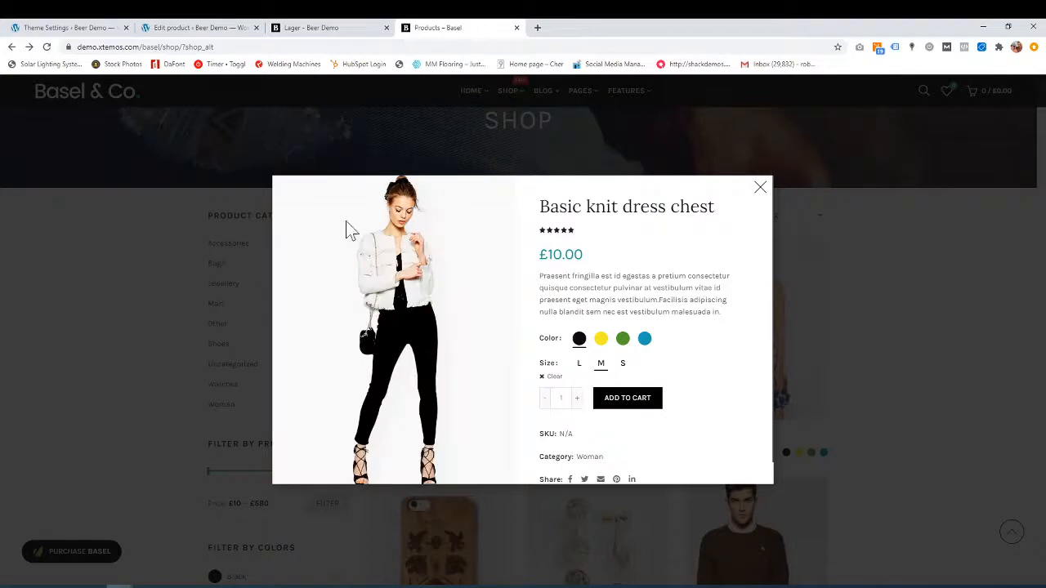
Open the quick view of Yestibulum porta nibh on the Lager category page for comparison, and close it.
click(39, 28)
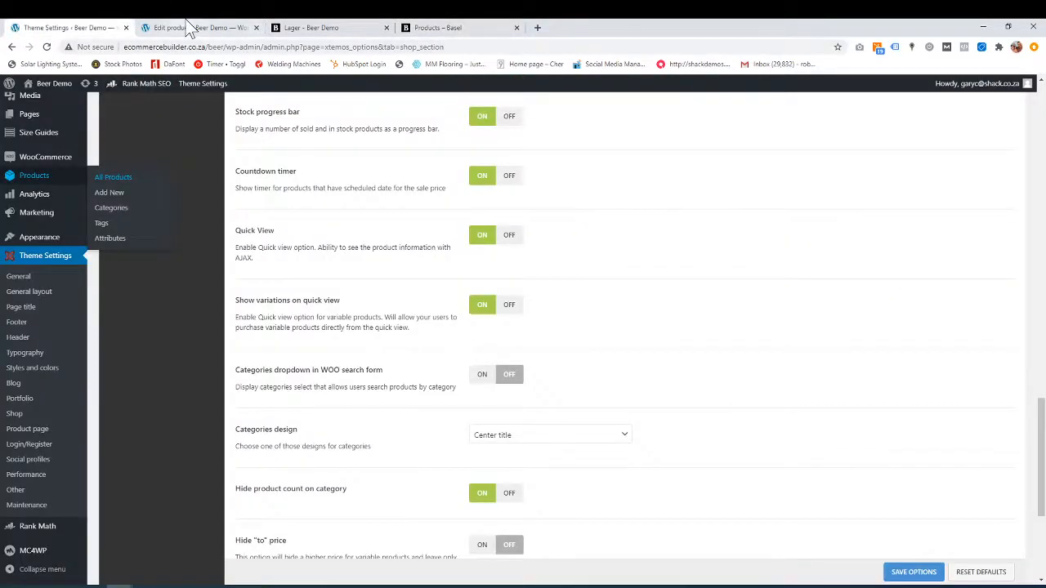
click(303, 28)
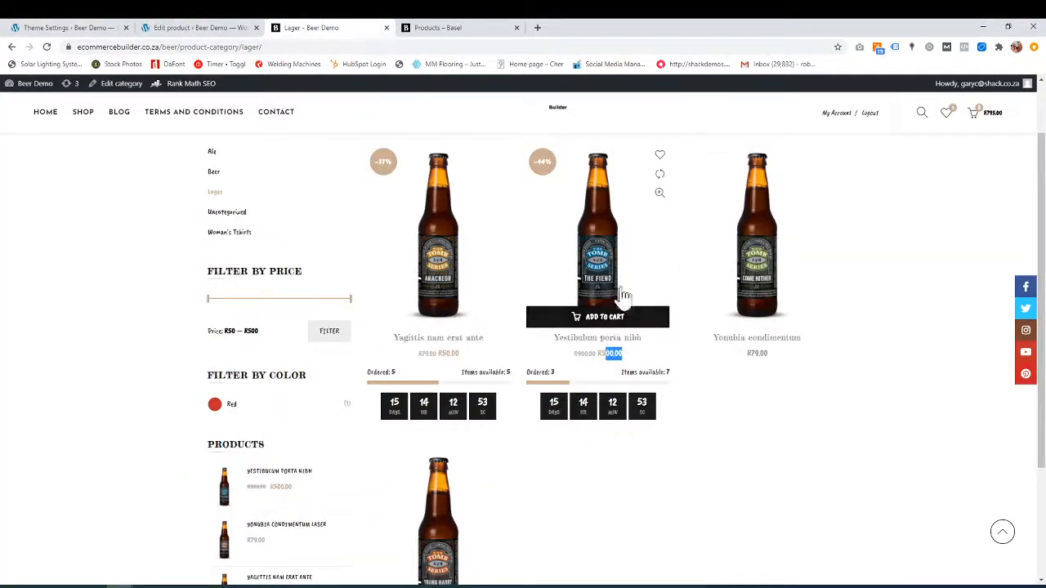
click(662, 196)
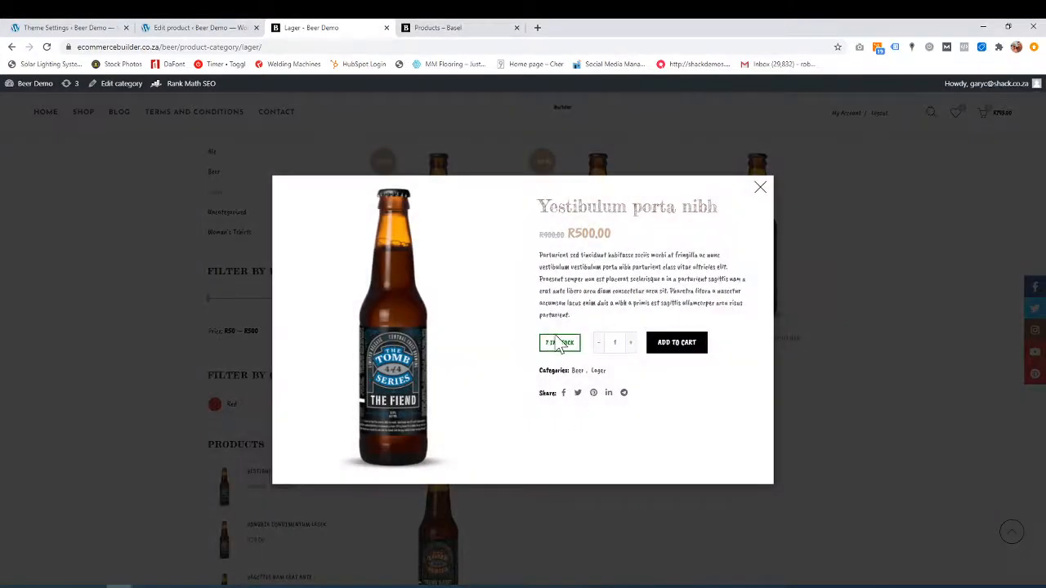
click(762, 190)
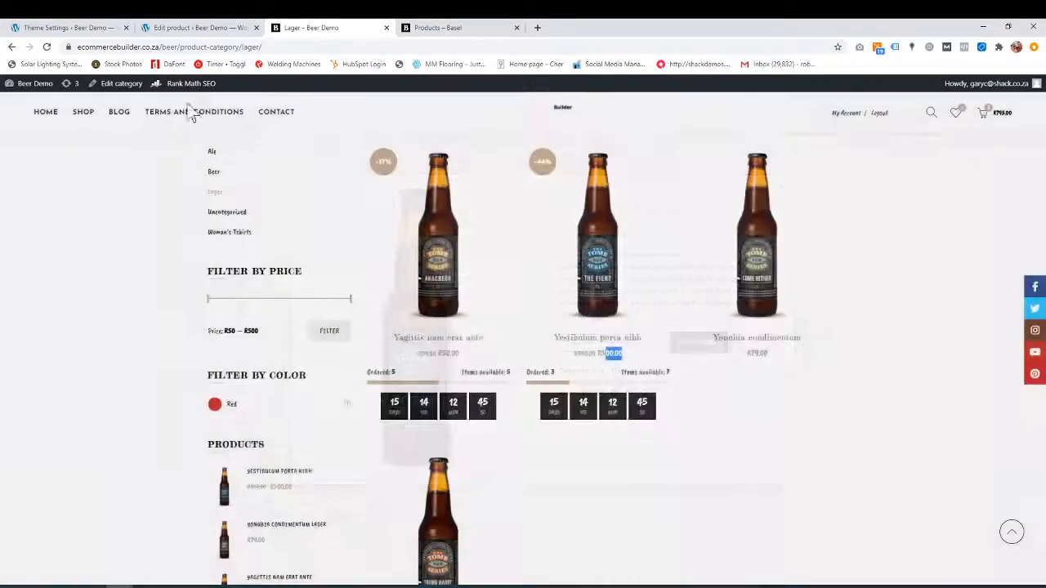
Review the remaining Shop theme settings, from the categories dropdown in the search form to the empty cart text.
click(183, 28)
click(118, 27)
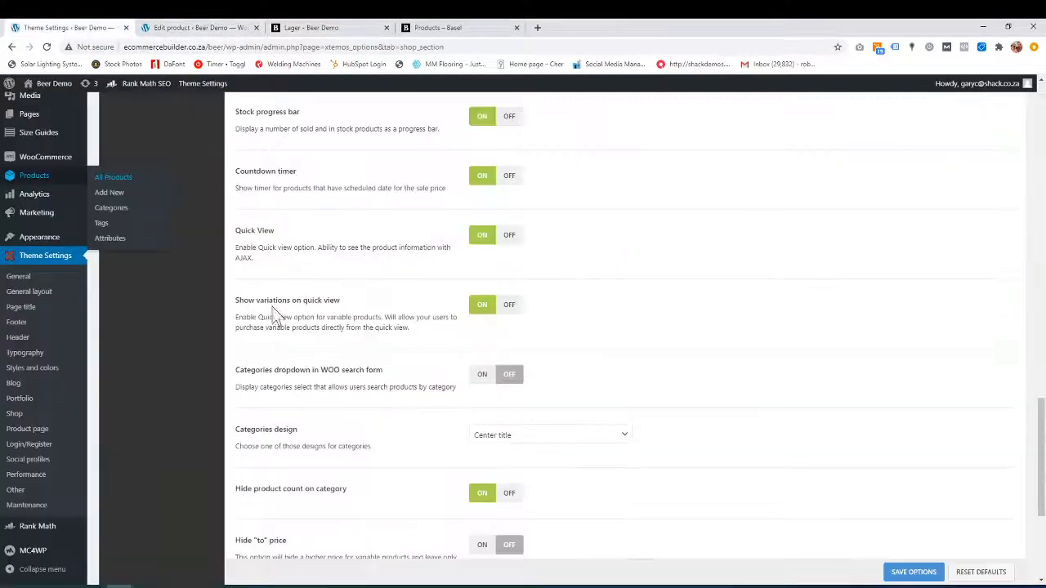
scroll(450, 390, down, 1)
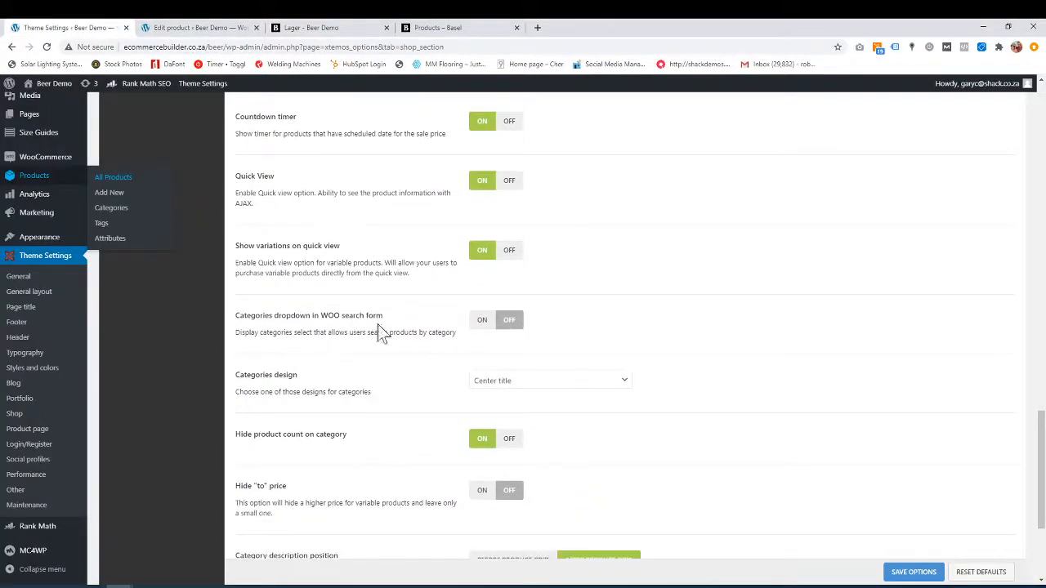
scroll(392, 375, down, 1)
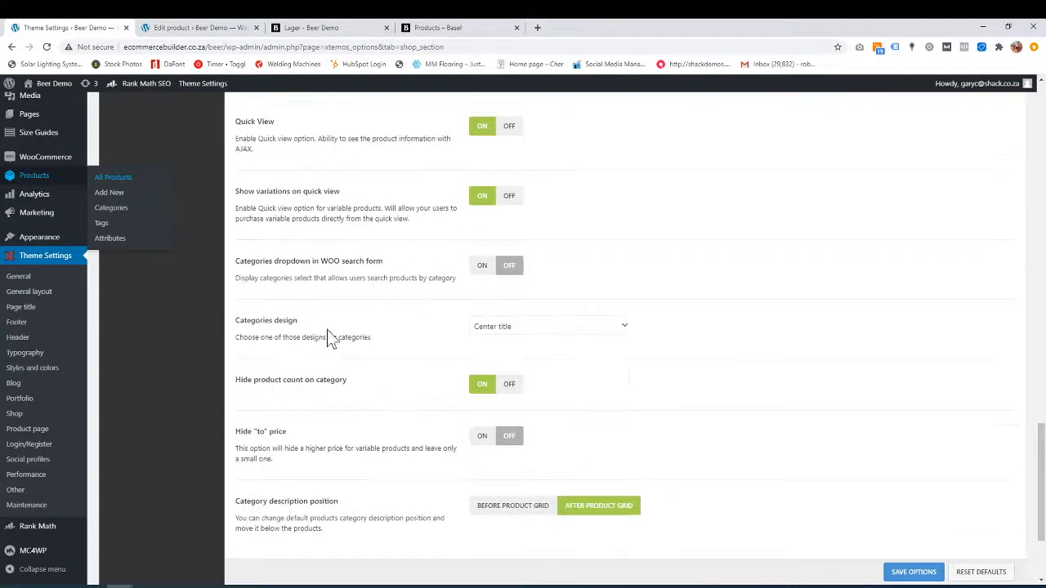
scroll(439, 341, down, 2)
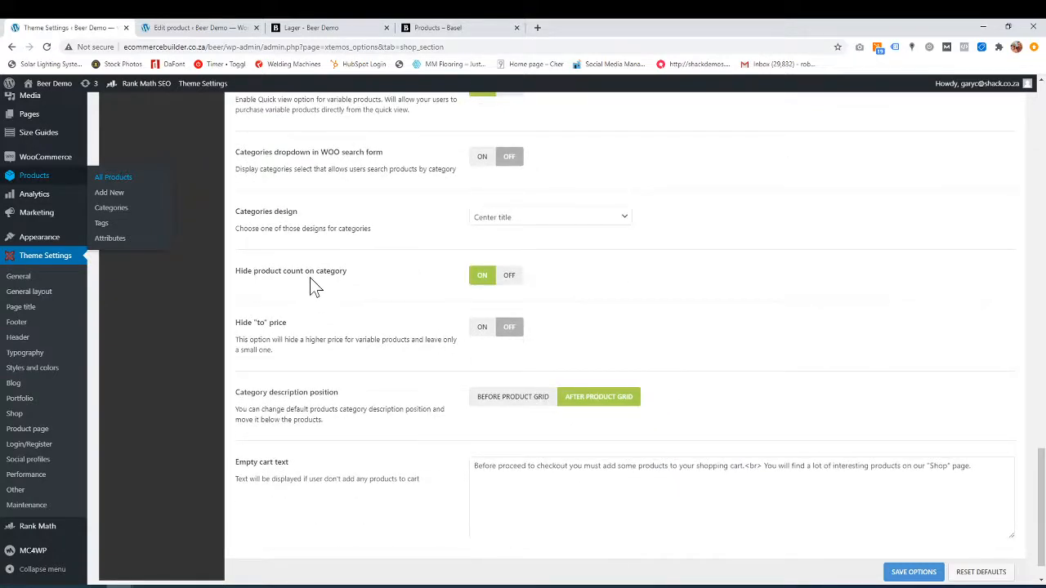
scroll(444, 298, down, 1)
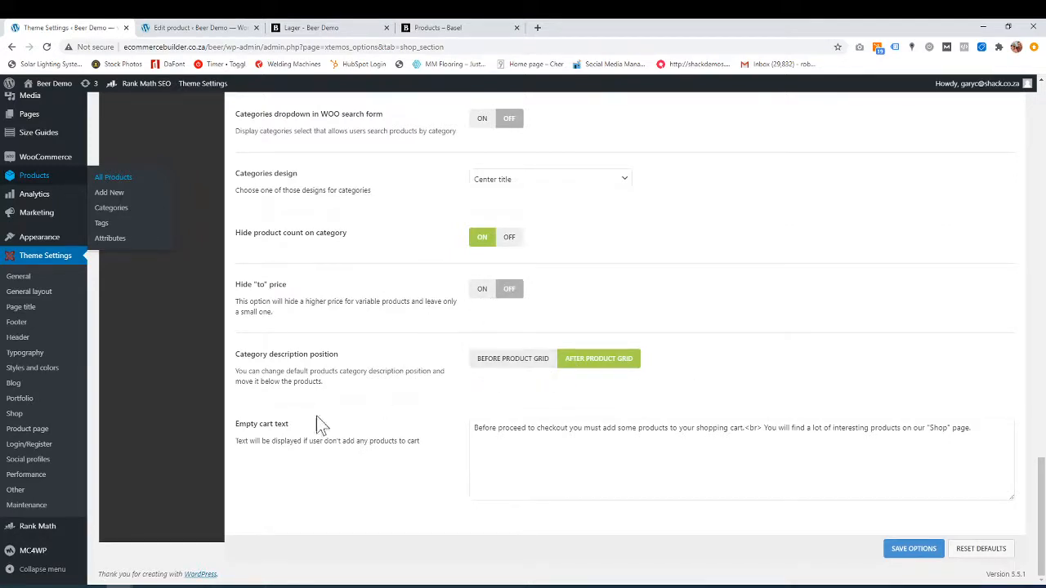
click(509, 430)
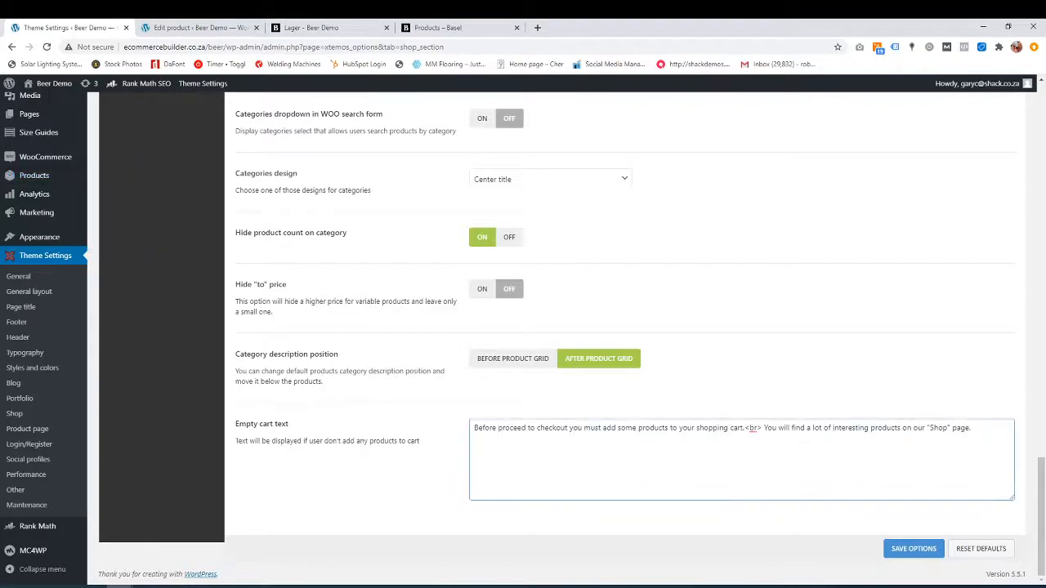
Remove every product from the shopping cart on the Lager category page, close the cart and reopen it to check its empty state.
click(225, 23)
click(339, 27)
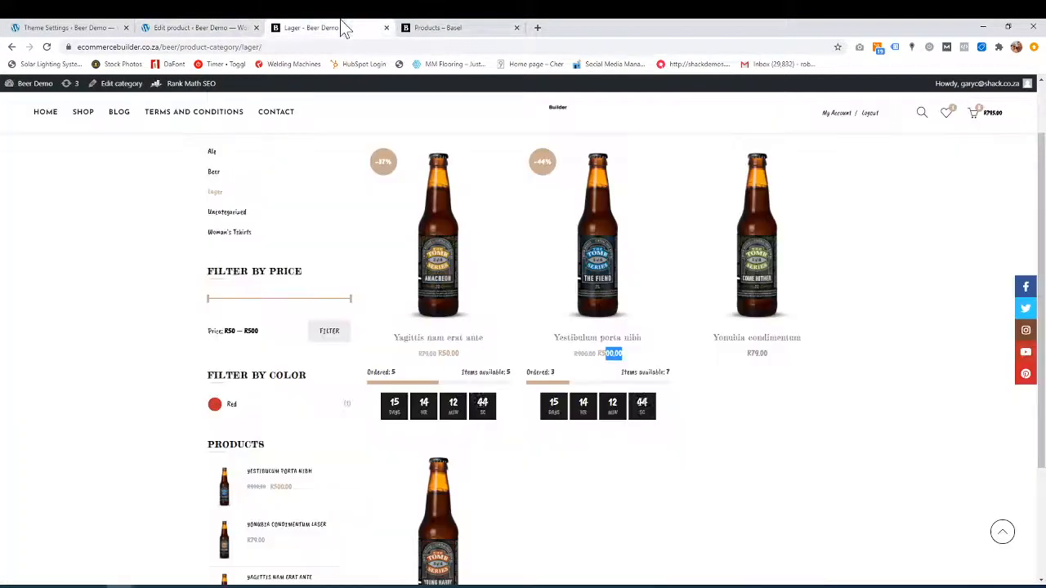
click(982, 118)
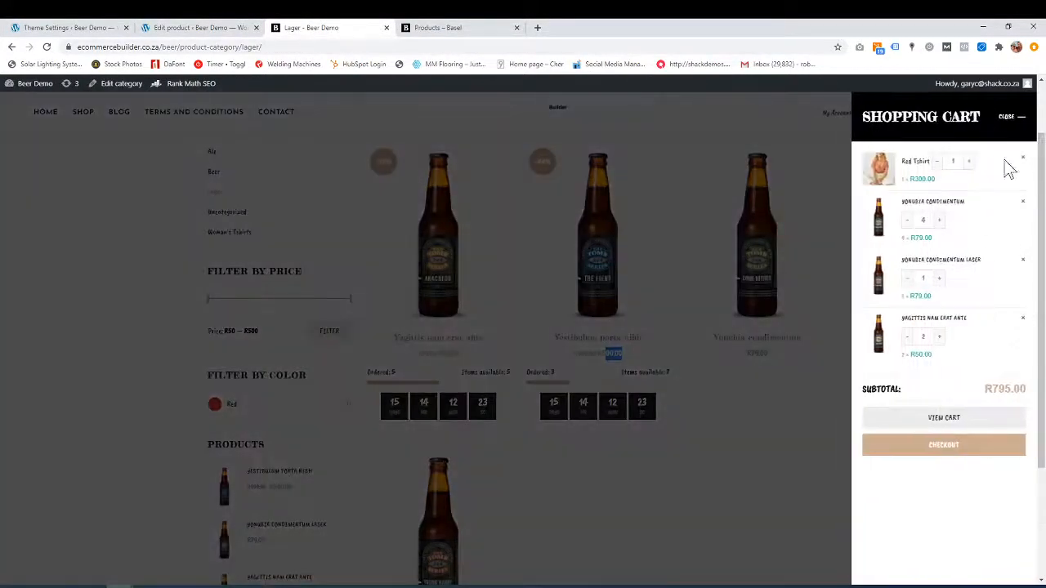
click(1022, 161)
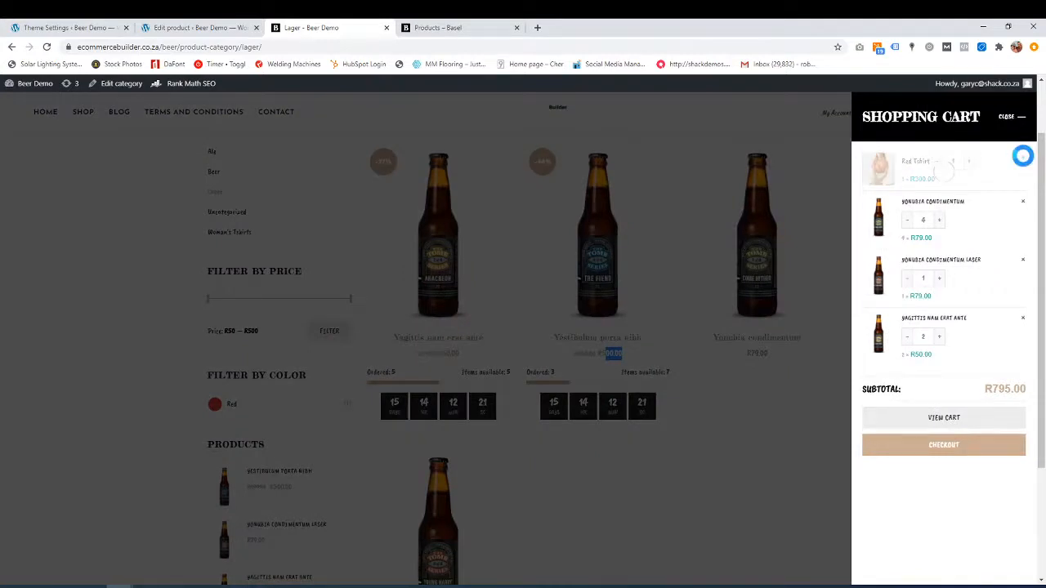
click(1021, 157)
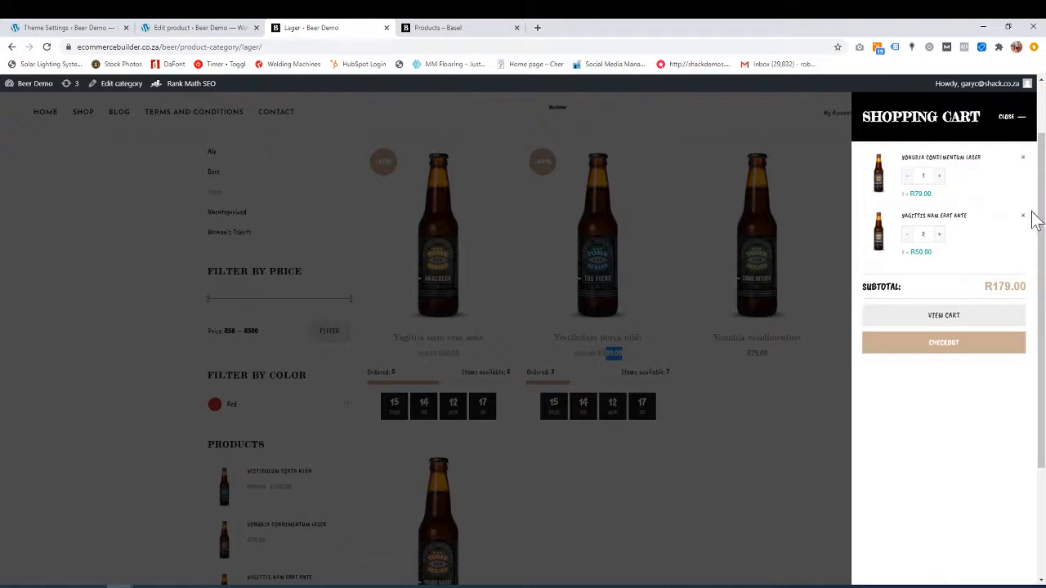
click(1022, 215)
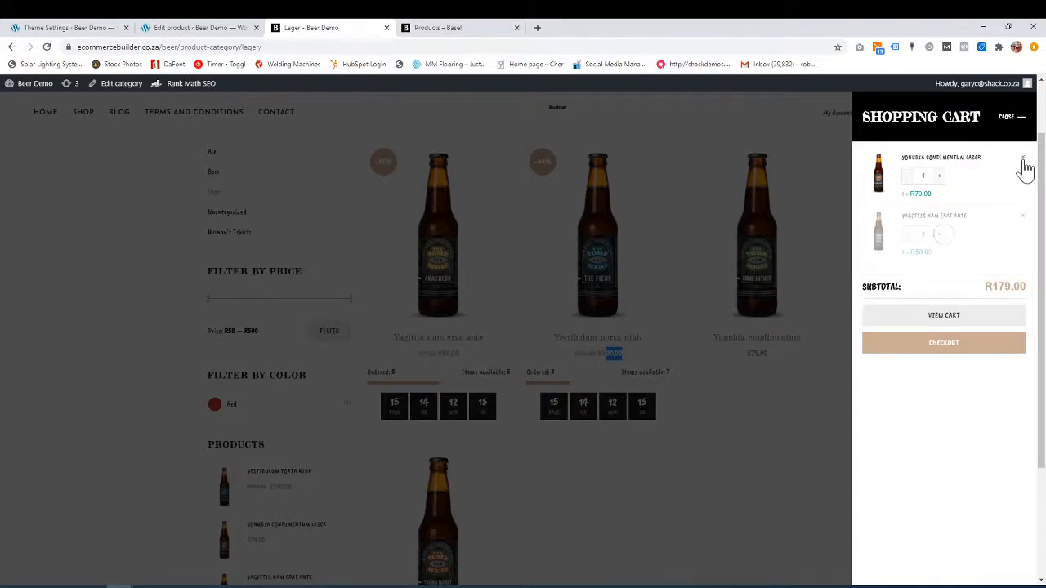
click(1023, 158)
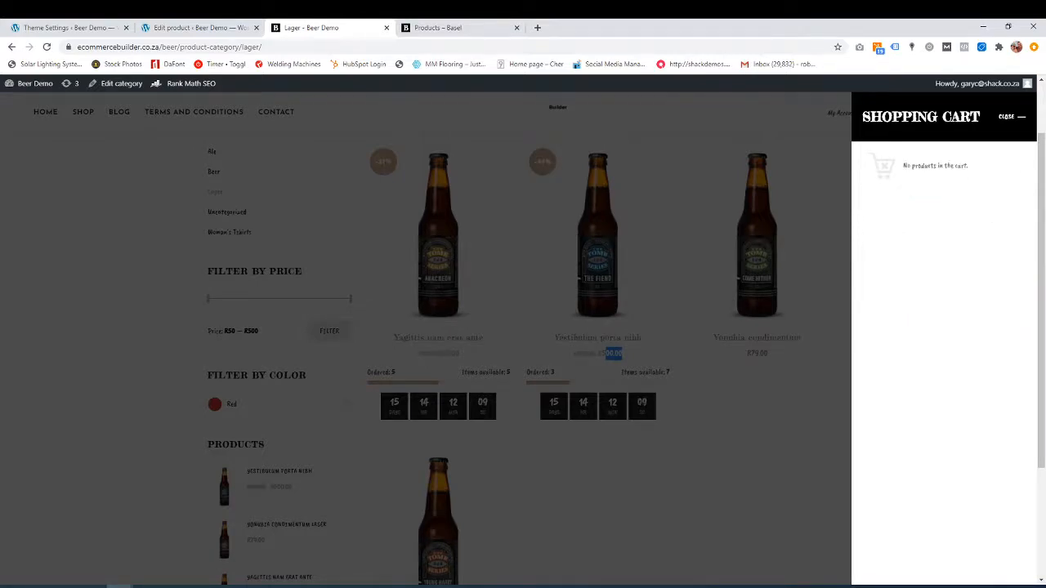
click(835, 177)
click(990, 119)
Return to the Shop theme settings, reread the Empty cart text, and look back over the settings up to the product columns options.
click(237, 27)
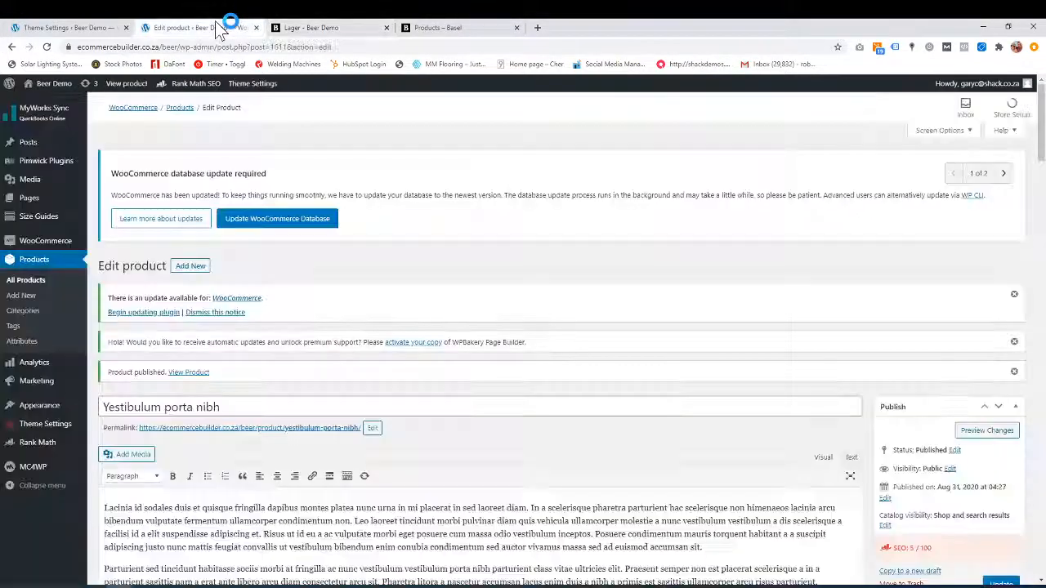
click(88, 29)
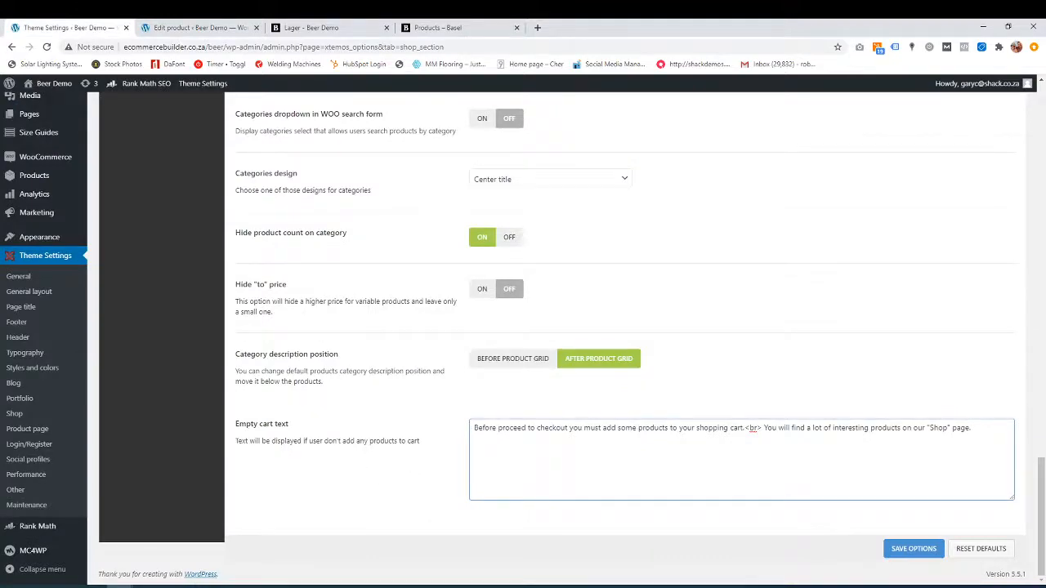
drag(477, 427, 926, 428)
scroll(420, 484, up, 10)
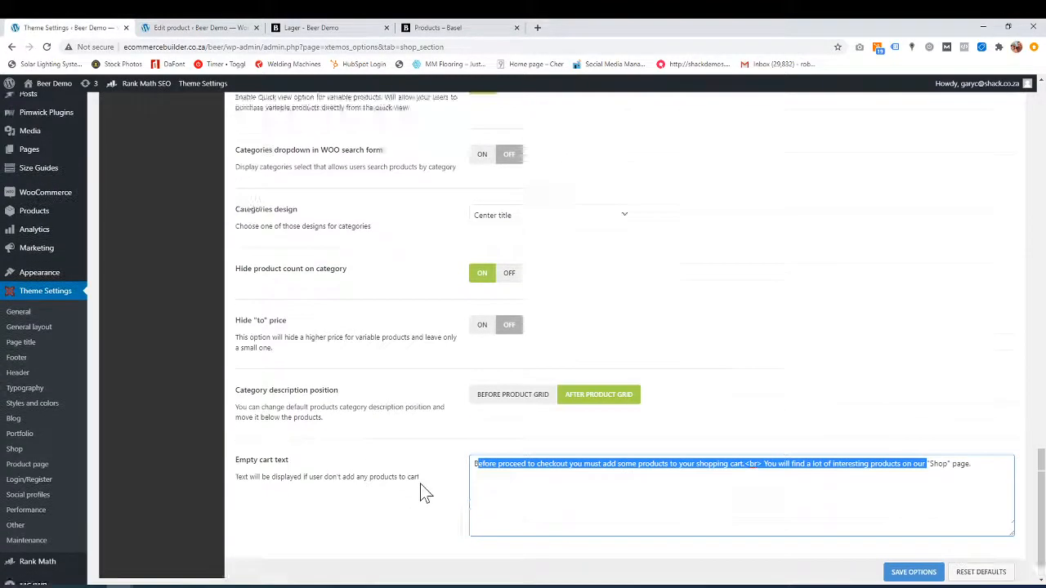
scroll(420, 483, up, 2)
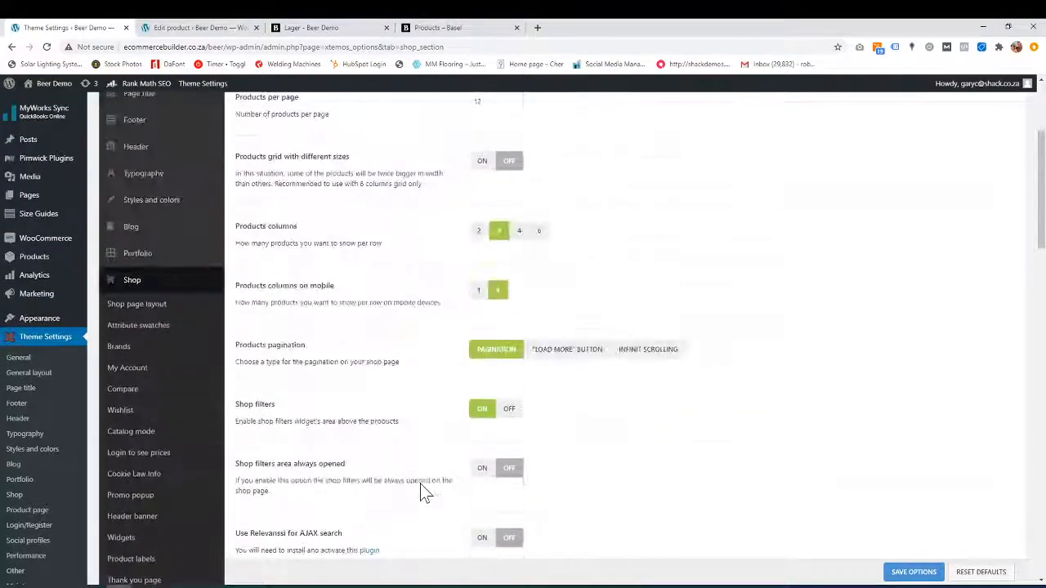
scroll(413, 420, down, 6)
scroll(408, 422, down, 6)
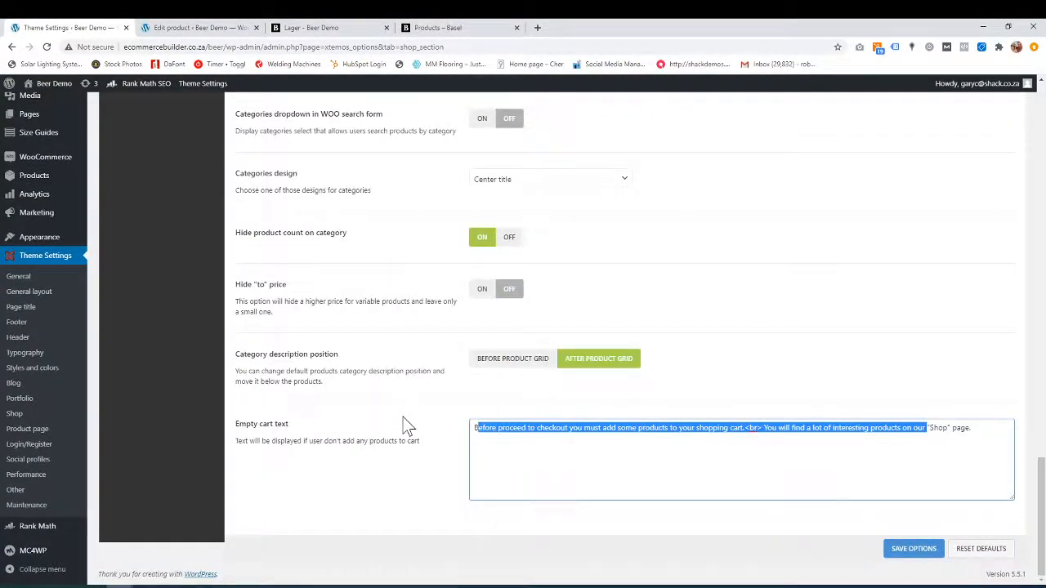
click(362, 465)
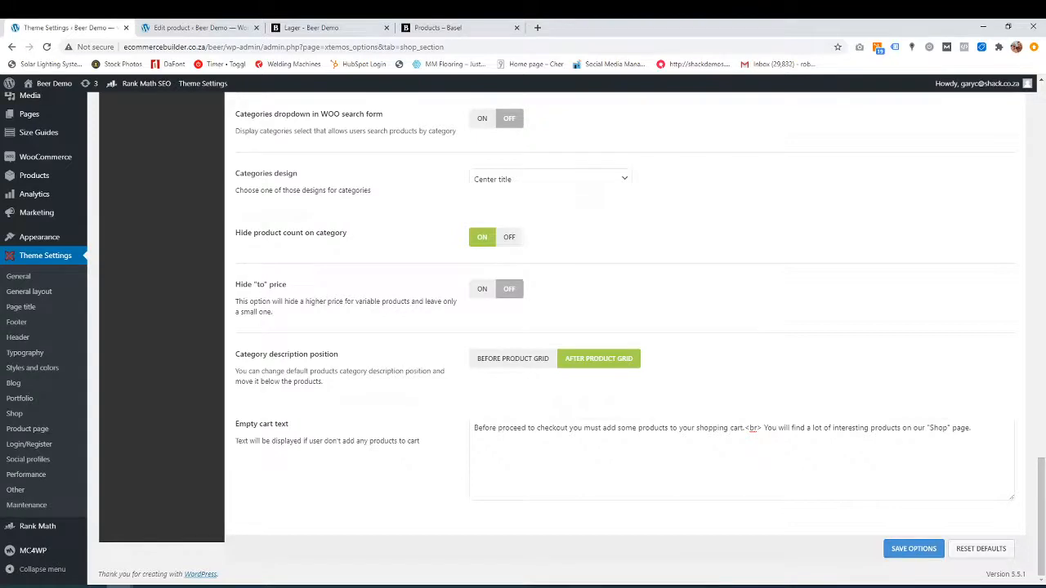
scroll(286, 368, up, 15)
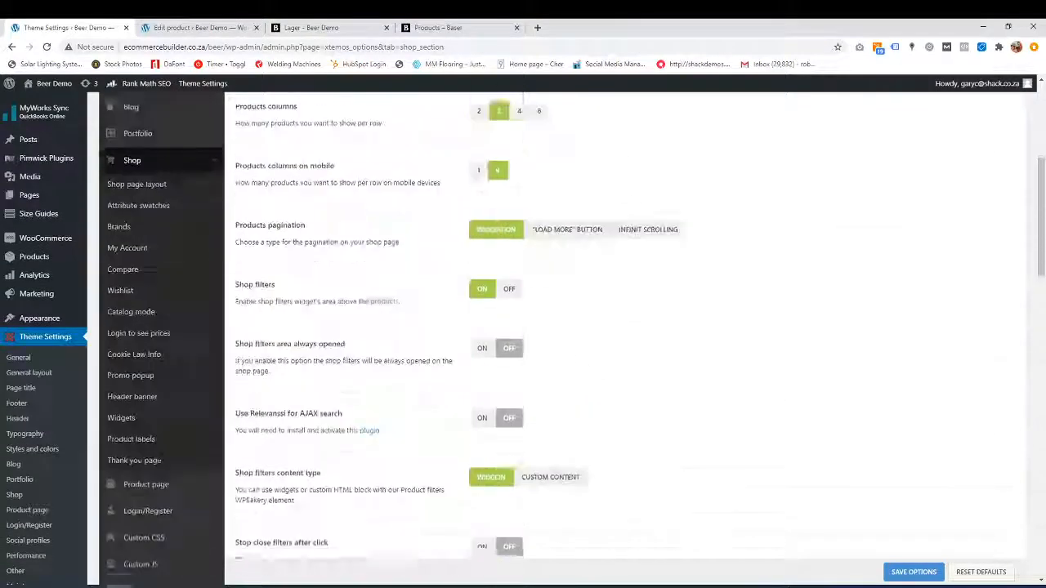
scroll(266, 441, up, 1)
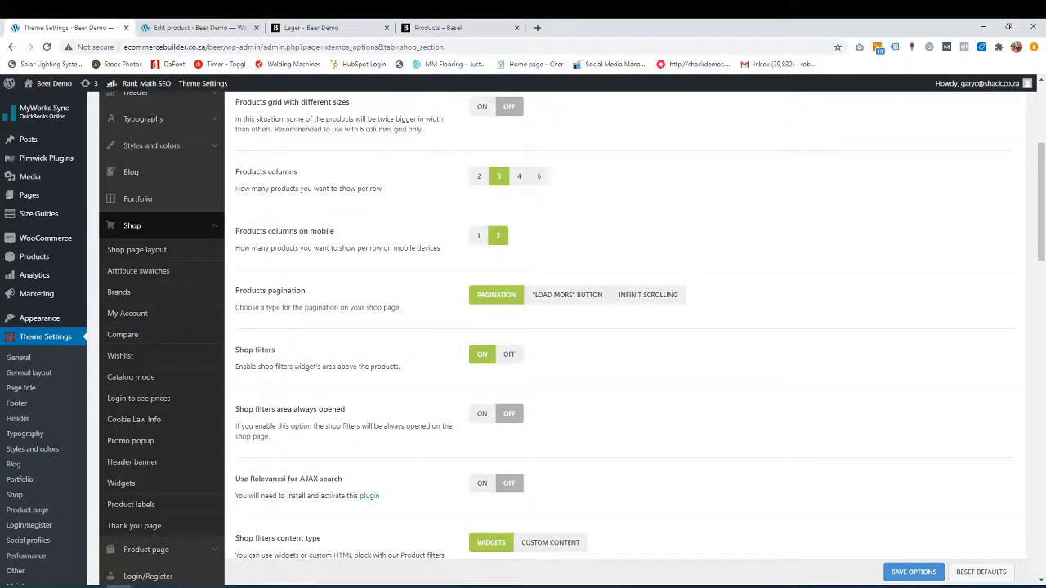